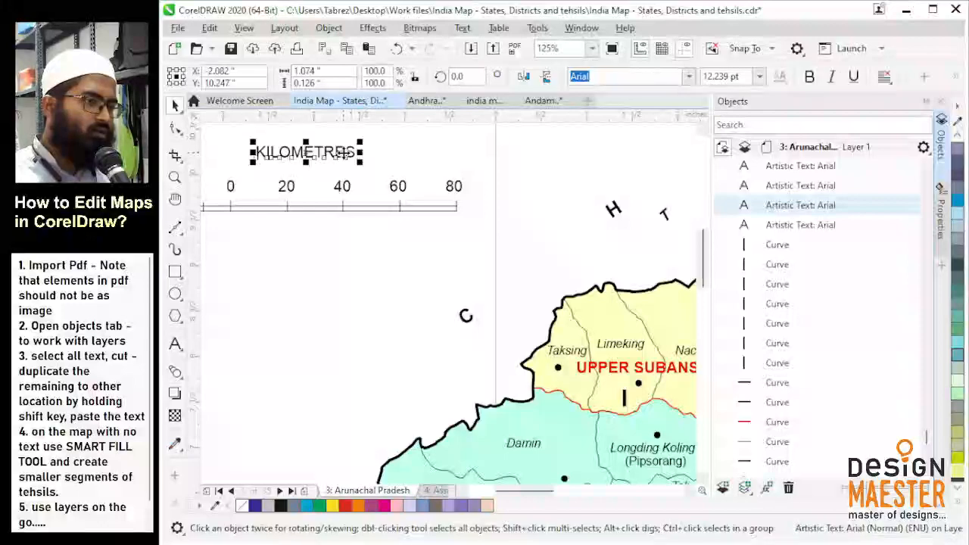
Select the 0–80 scale numbers above the map to locate them in the objects list.
click(402, 192)
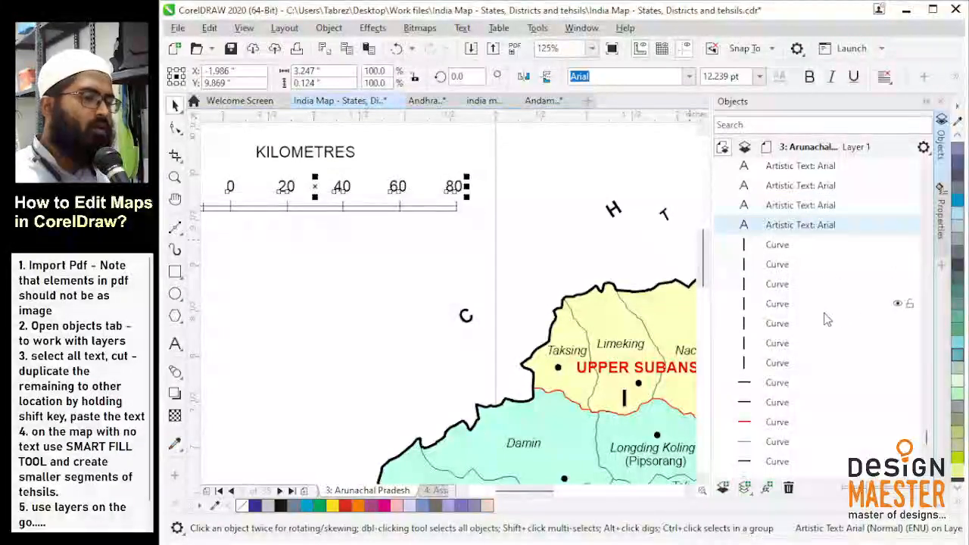
scroll(836, 317, down, 10)
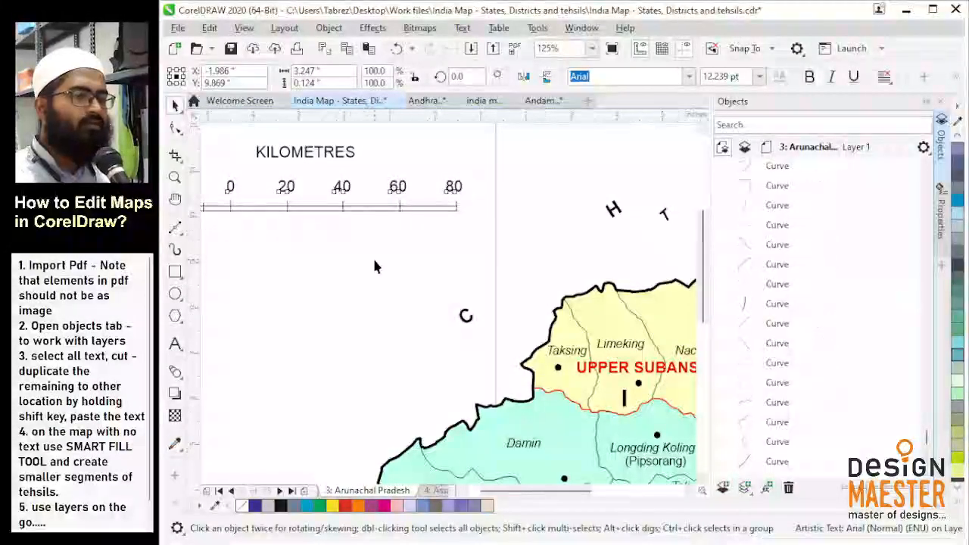
scroll(376, 262, down, 3)
scroll(536, 286, up, 1)
scroll(828, 306, down, 10)
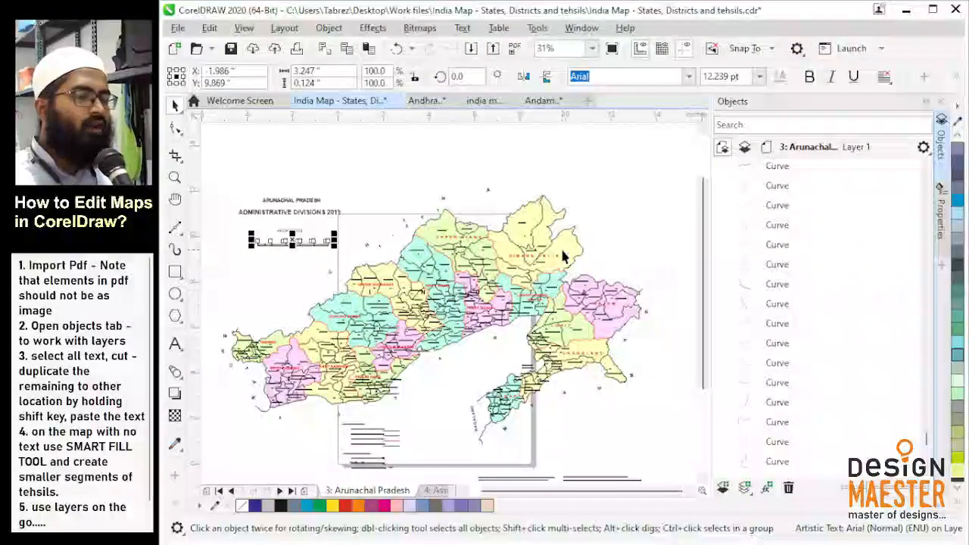
scroll(573, 260, up, 2)
click(528, 214)
drag(527, 215, 591, 216)
scroll(589, 208, down, 1)
key(ctrl+z)
key(ctrl+z)
Add the adjoining Dibang Valley tehsil fills to the selection to see where they sit among the objects.
scroll(565, 263, up, 1)
shift+click(567, 257)
scroll(558, 271, down, 1)
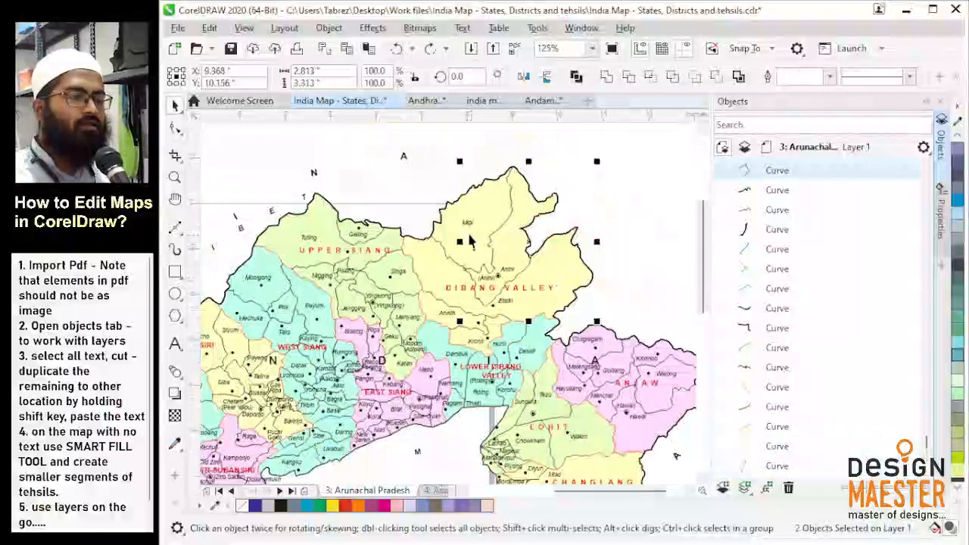
shift+click(475, 250)
shift+click(430, 306)
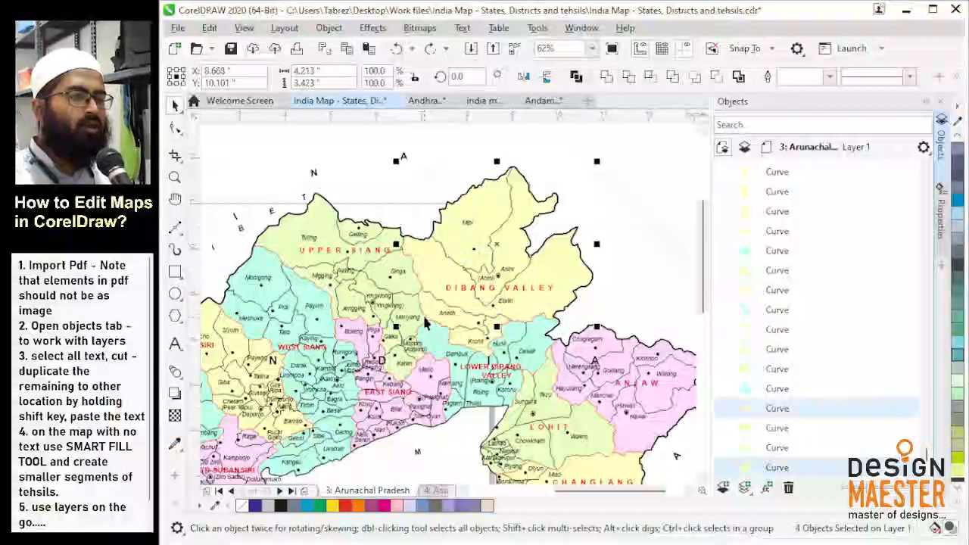
Select the Upper Siang tehsil fill together with a neighbouring curve to locate them in the objects list, and clear the selection.
click(401, 250)
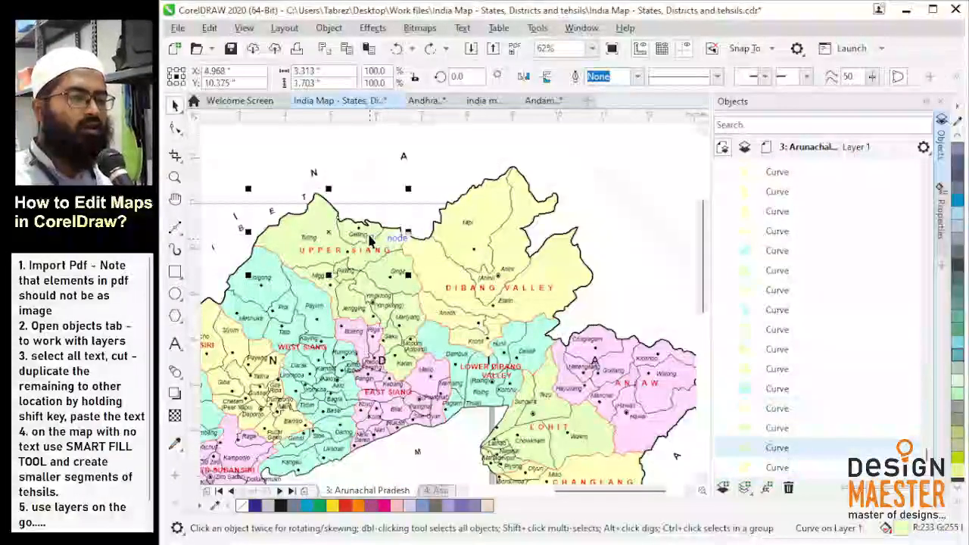
scroll(371, 239, up, 2)
shift+click(377, 219)
scroll(376, 219, down, 3)
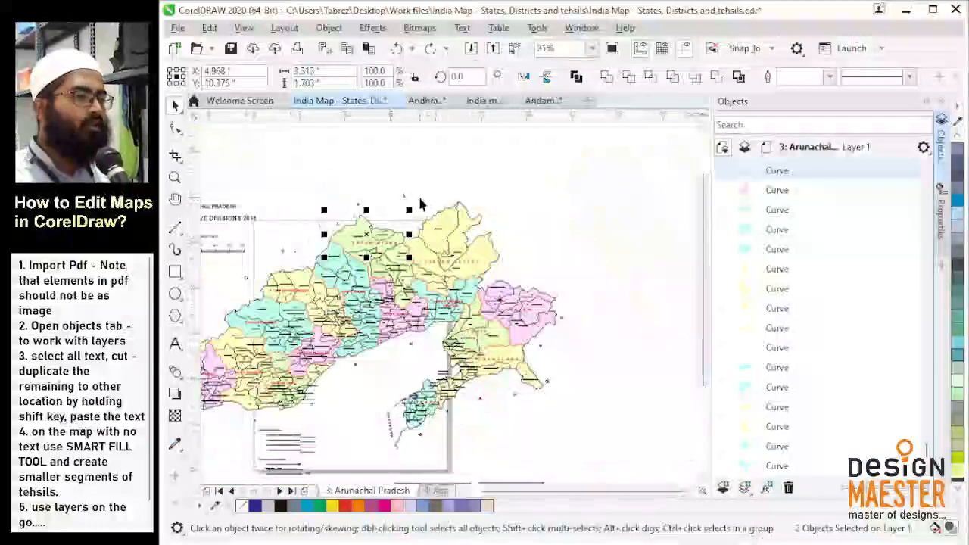
click(422, 205)
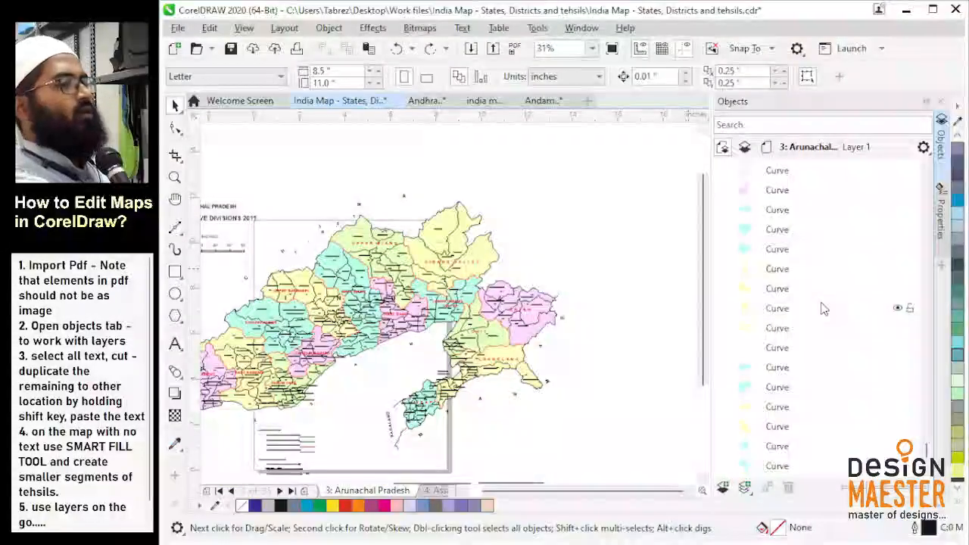
Select all colour-fill curves of the Arunachal Pradesh layer, from the curve above the first fill to the layer's last curve.
scroll(824, 308, up, 1)
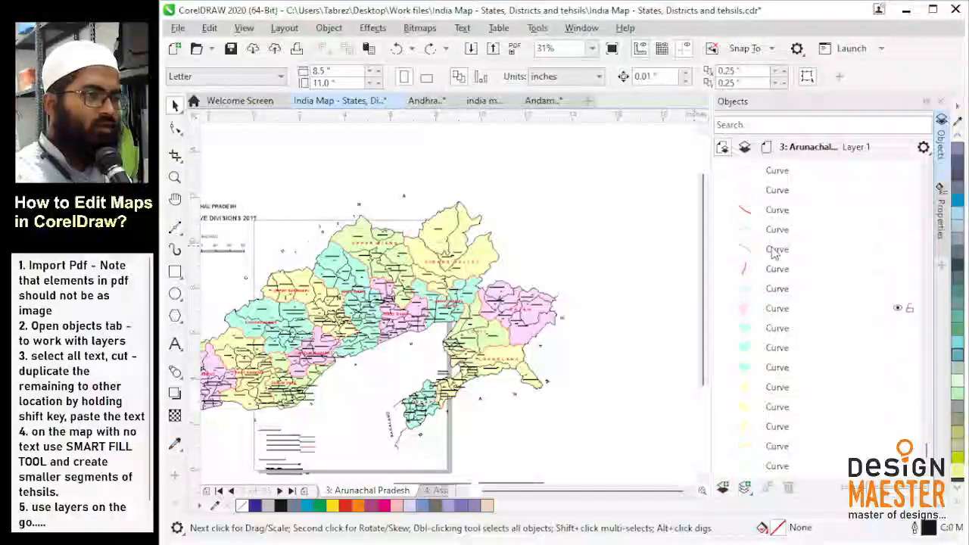
click(771, 290)
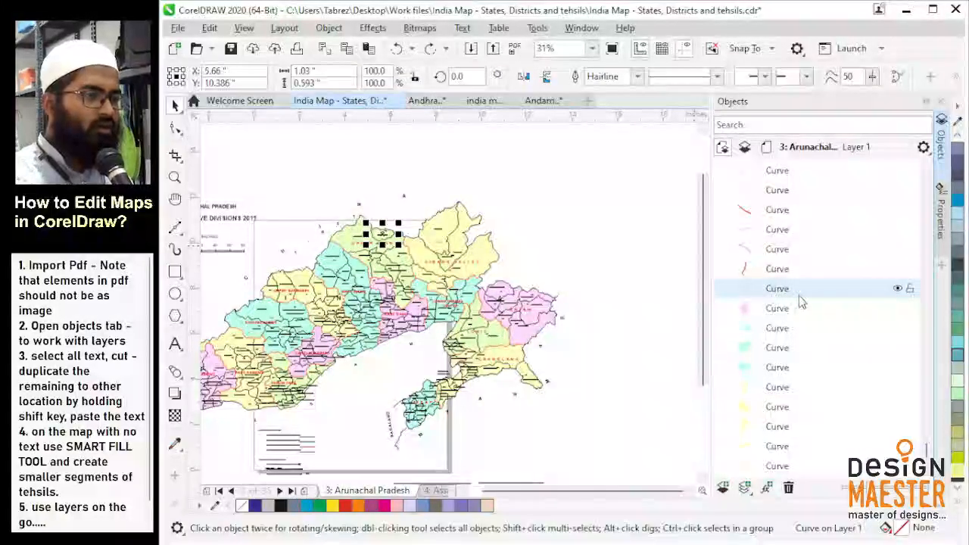
scroll(801, 301, down, 4)
scroll(801, 302, down, 5)
scroll(803, 301, down, 3)
scroll(801, 301, down, 3)
scroll(802, 301, down, 3)
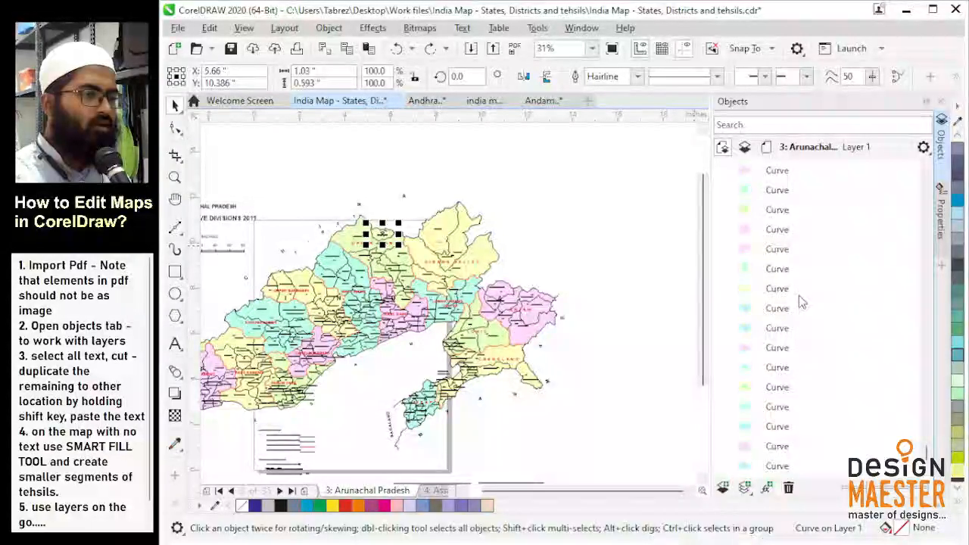
scroll(803, 301, down, 3)
scroll(802, 301, down, 3)
scroll(802, 302, down, 5)
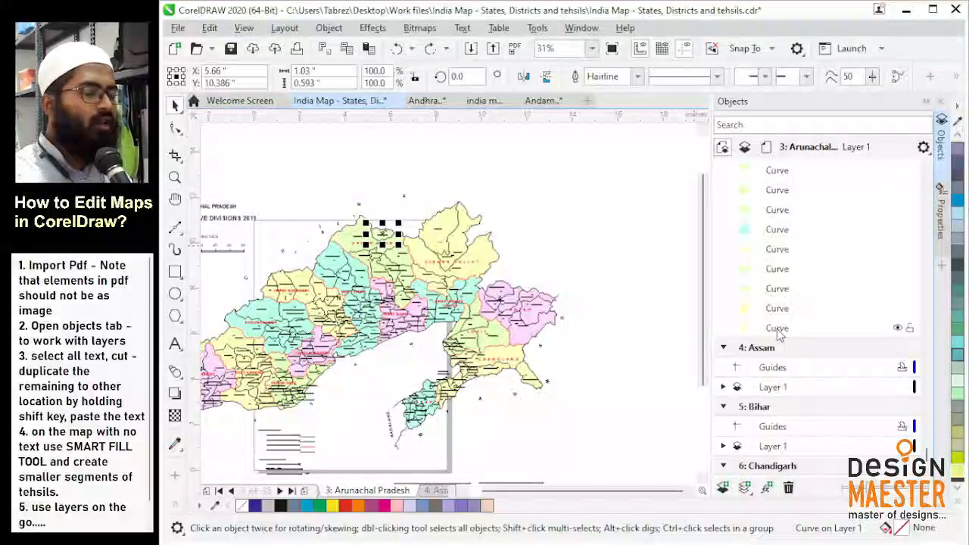
shift+click(780, 330)
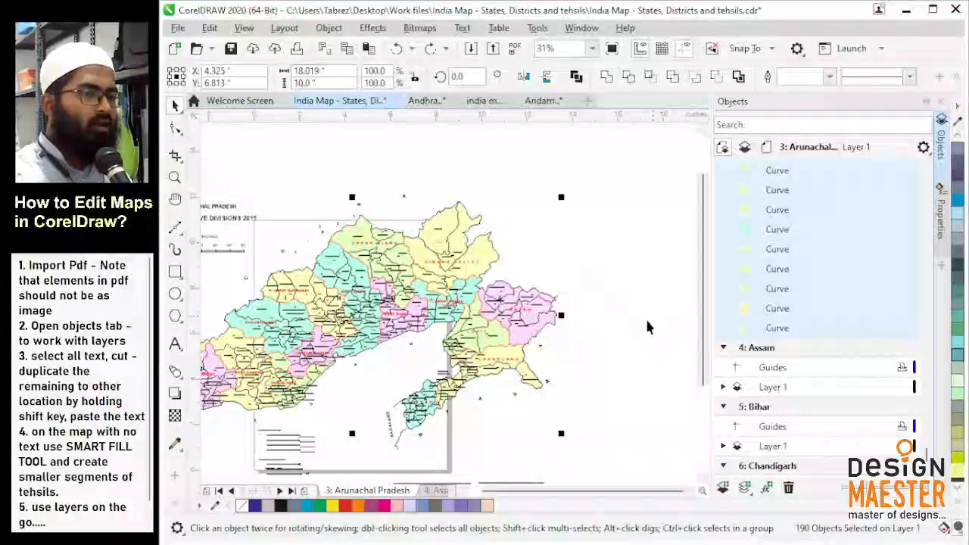
drag(520, 339, 590, 372)
scroll(598, 368, down, 2)
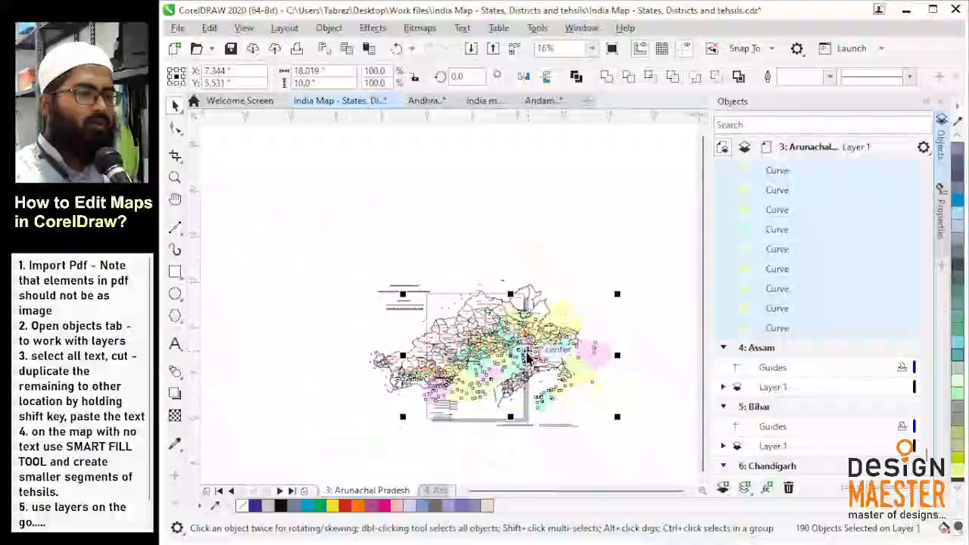
scroll(524, 347, up, 2)
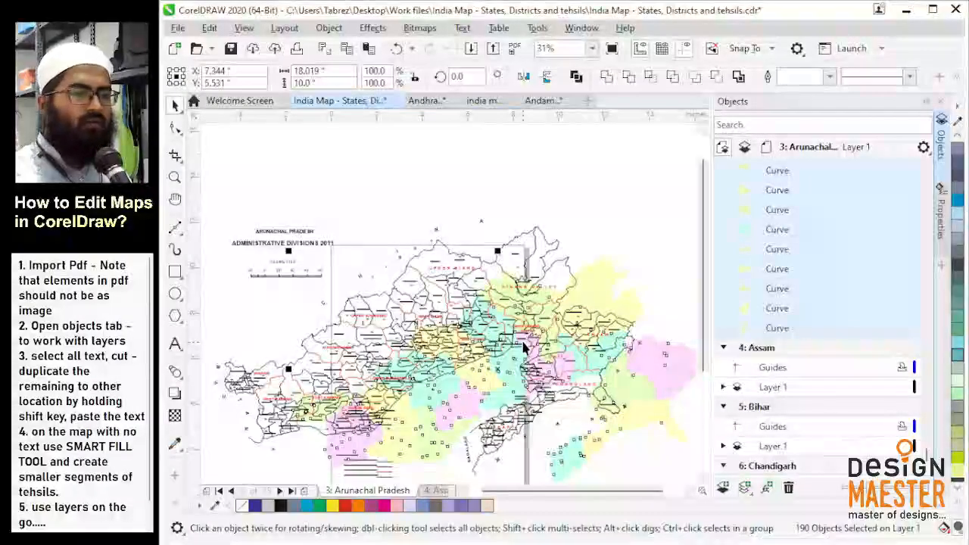
key(ctrl+z)
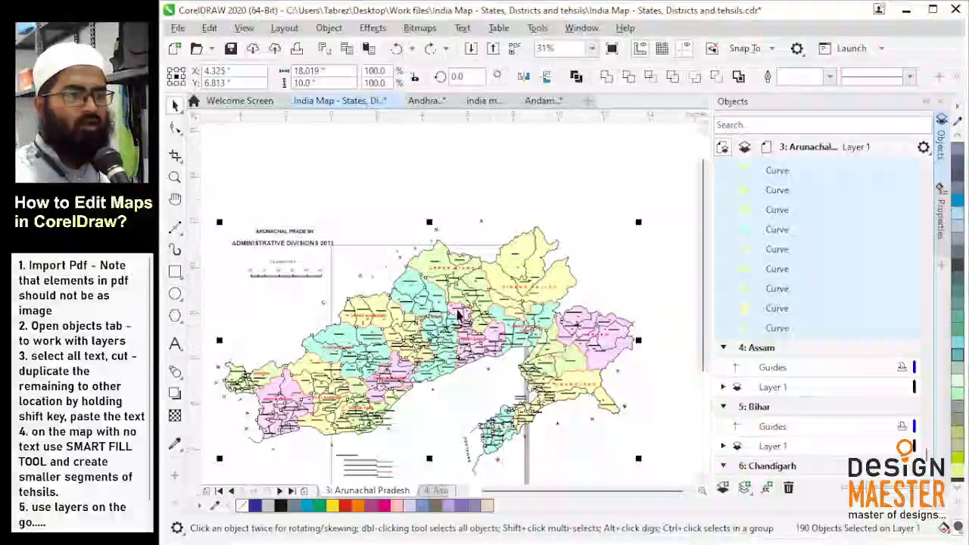
Move the selected colour fills straight to the right of the line map, into the empty space beside the page.
scroll(384, 275, down, 4)
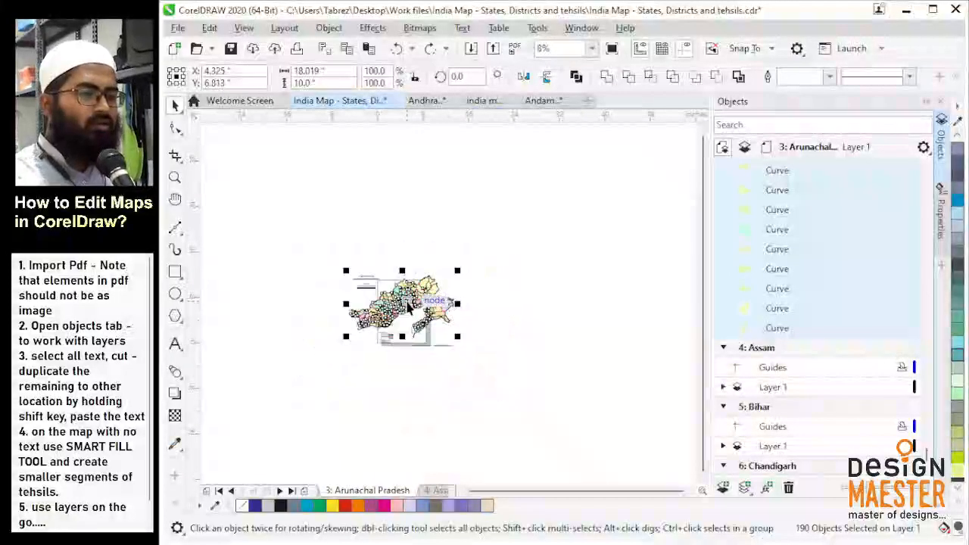
drag(409, 305, 532, 302)
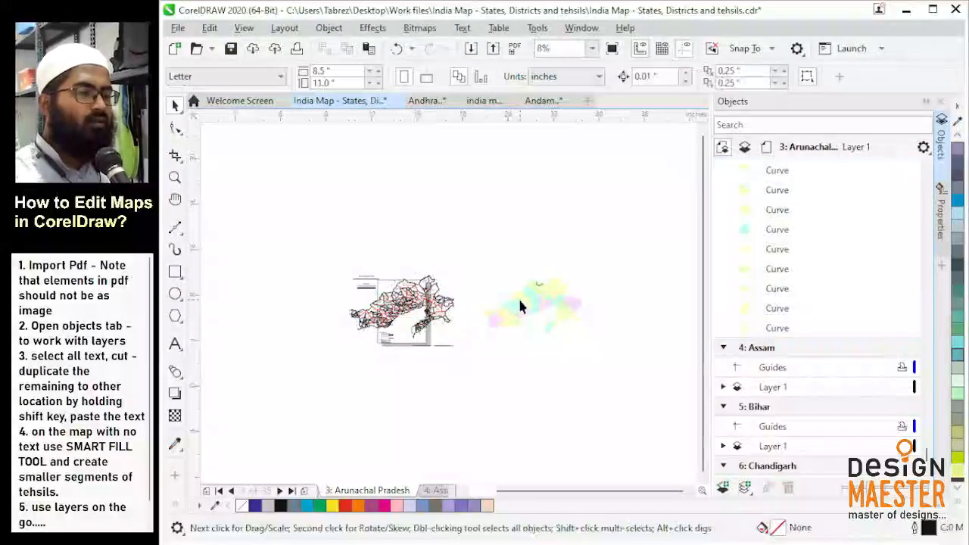
scroll(519, 307, up, 1)
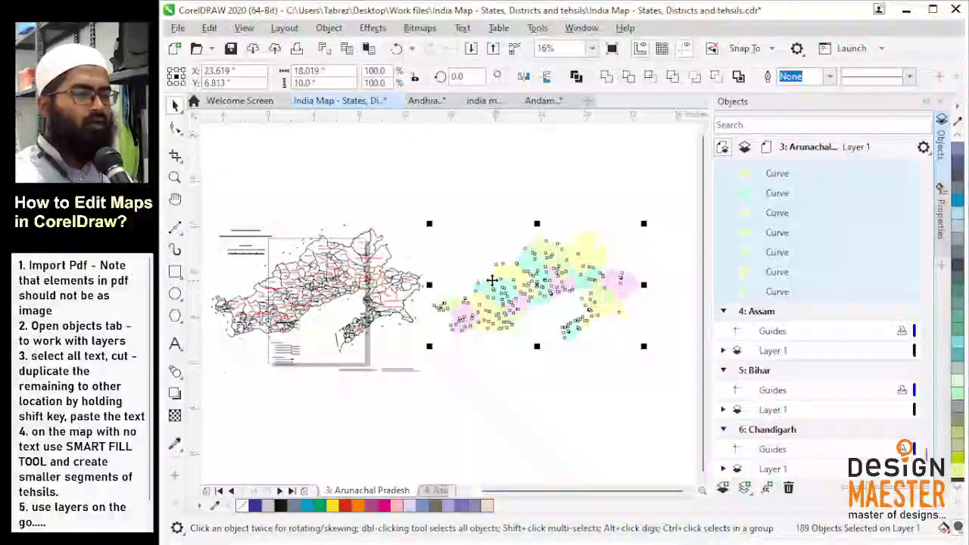
click(308, 256)
Examine the remaining line map by selecting a letter of the UPPER SIANG label and the Tuting label, and clear the selection.
scroll(308, 260, up, 1)
scroll(309, 258, up, 2)
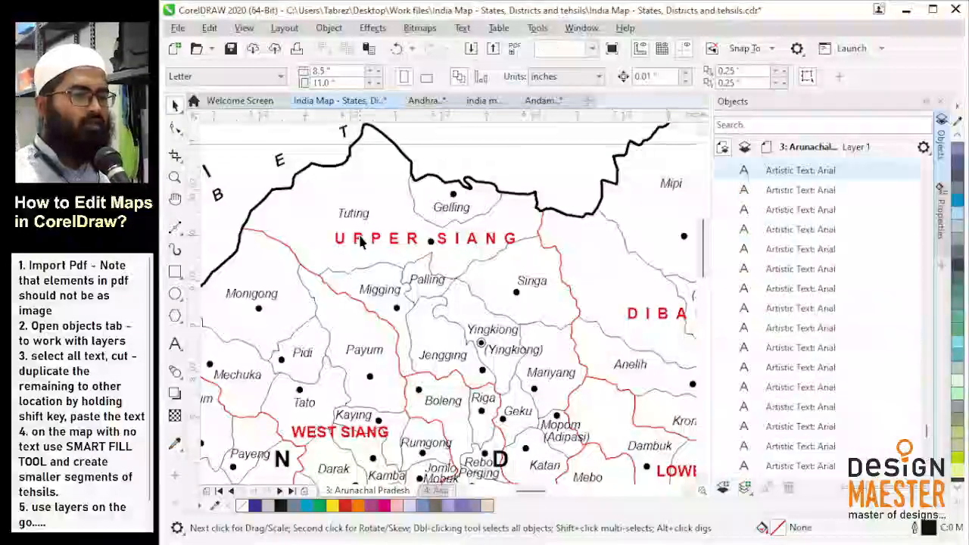
click(361, 240)
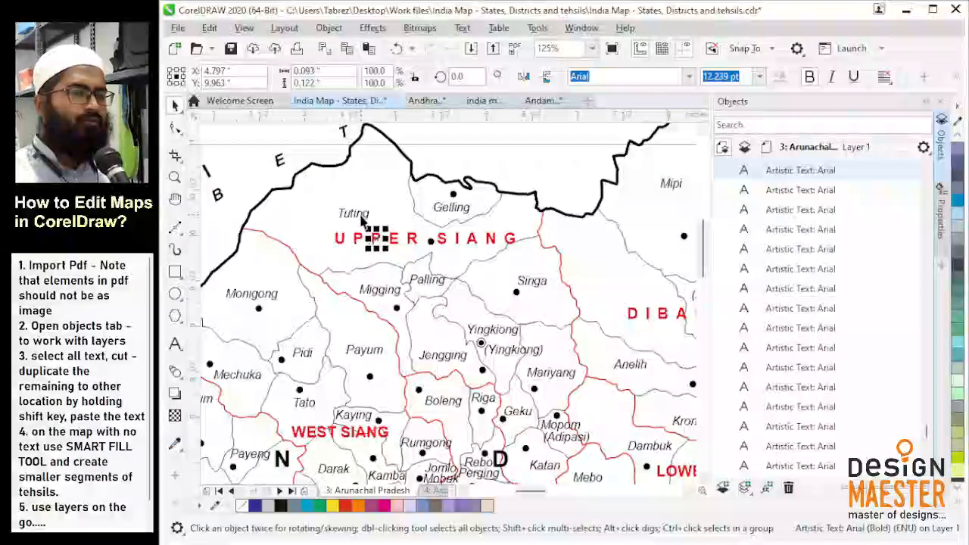
click(361, 215)
scroll(348, 226, down, 2)
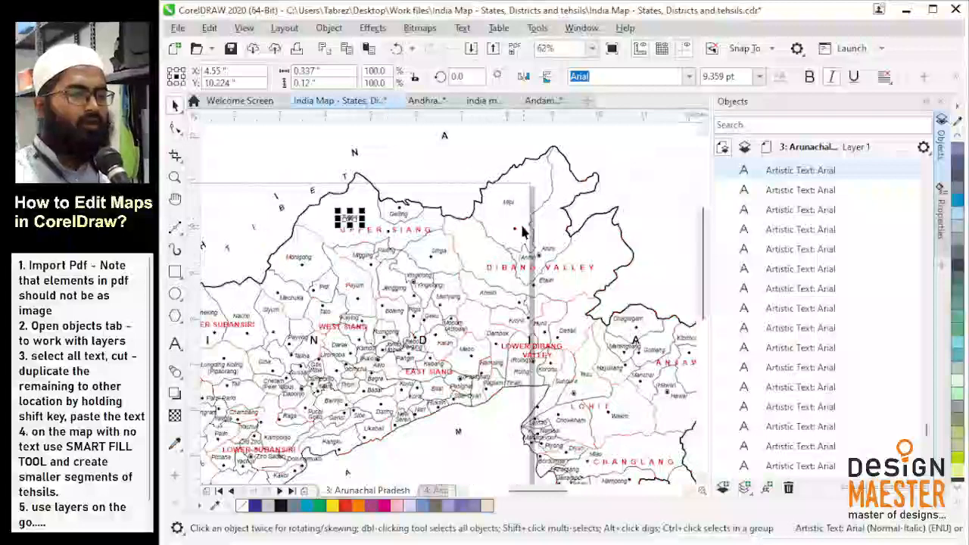
key(Escape)
scroll(286, 195, down, 2)
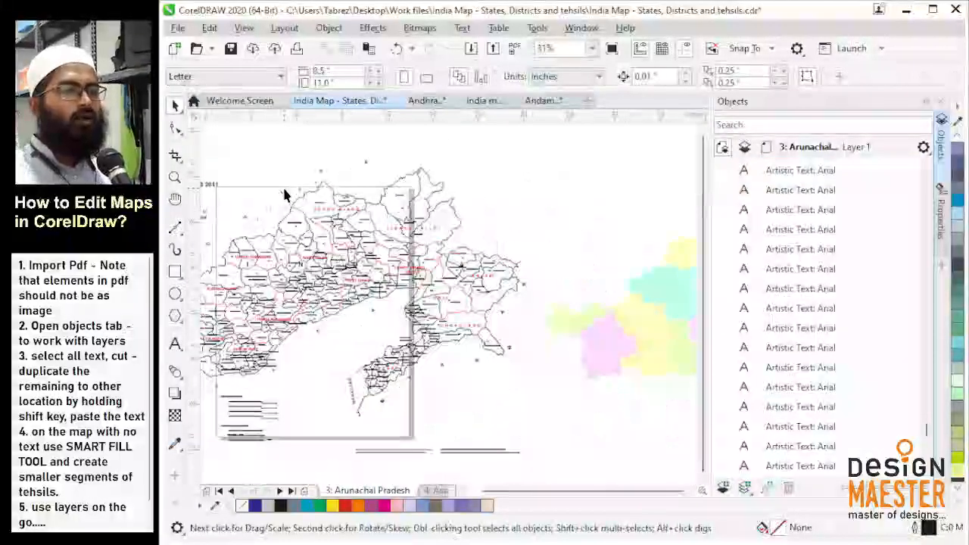
Select individual turquoise pieces in the separated fill map to examine how each district is split into tehsils.
scroll(568, 218, up, 2)
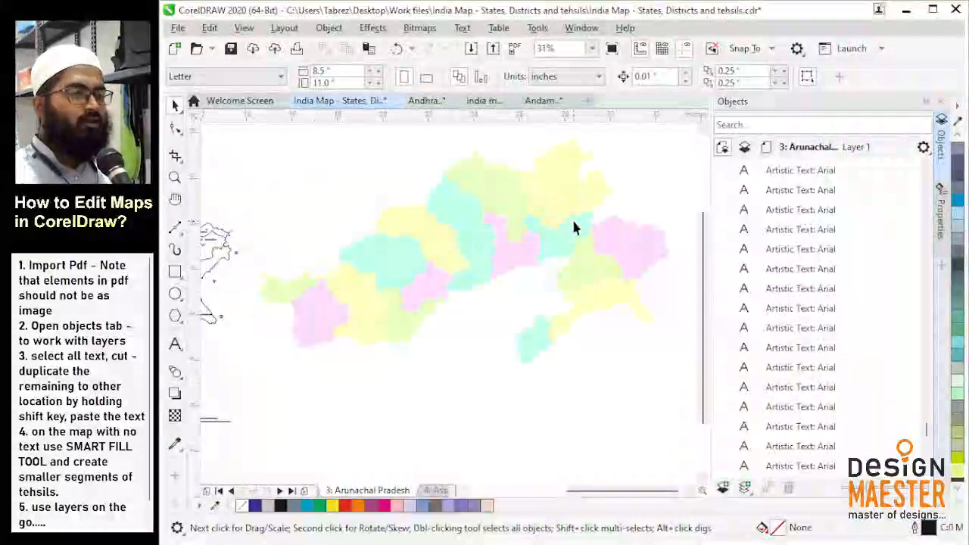
click(426, 237)
click(454, 212)
scroll(477, 201, up, 2)
drag(476, 249, 454, 191)
key(ctrl+z)
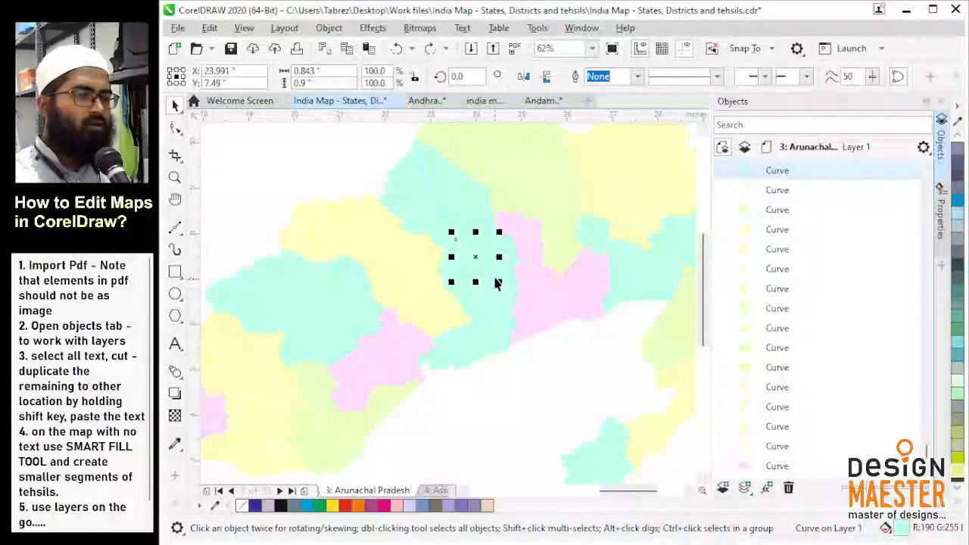
click(439, 188)
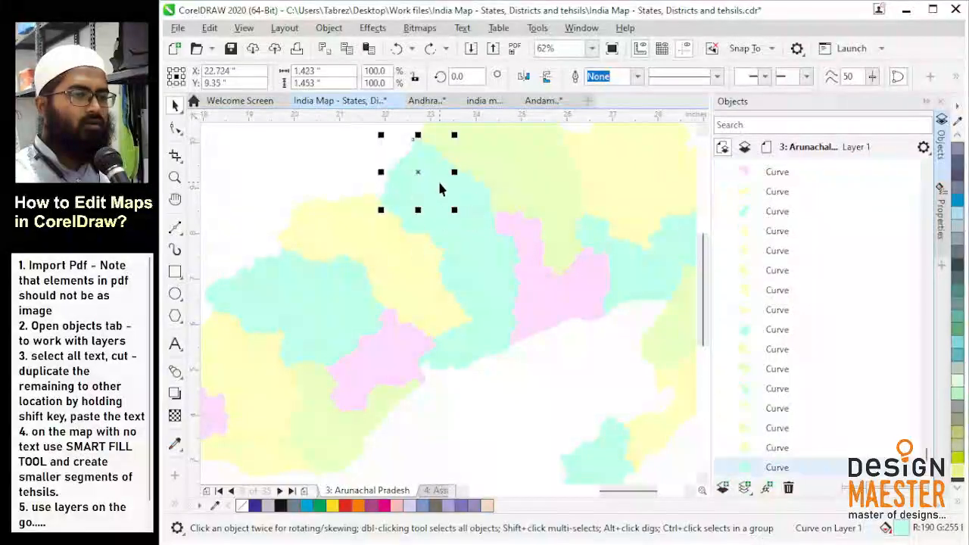
scroll(487, 282, down, 2)
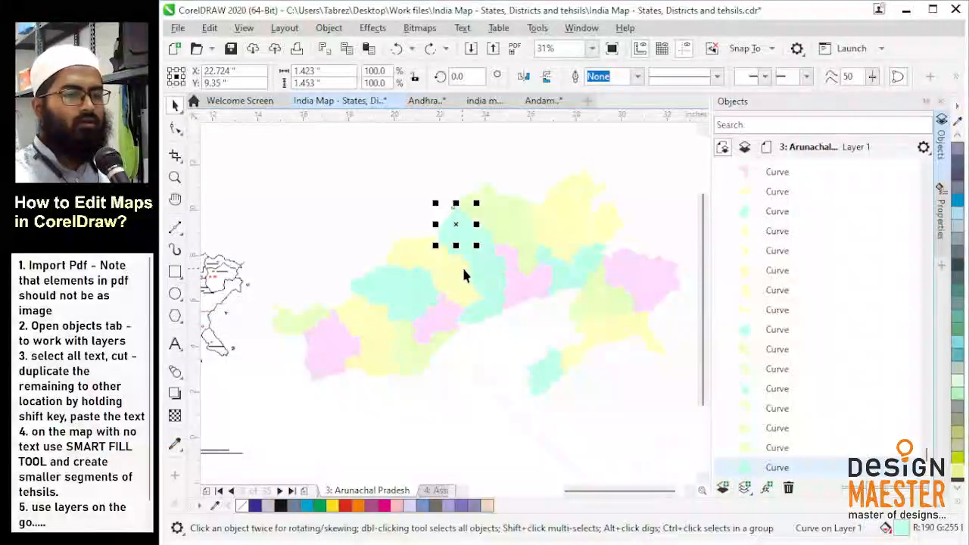
Recolour the northwestern Dibang Valley tehsil in the fill map slate grey and compare its position with the line map.
click(567, 191)
scroll(583, 189, up, 2)
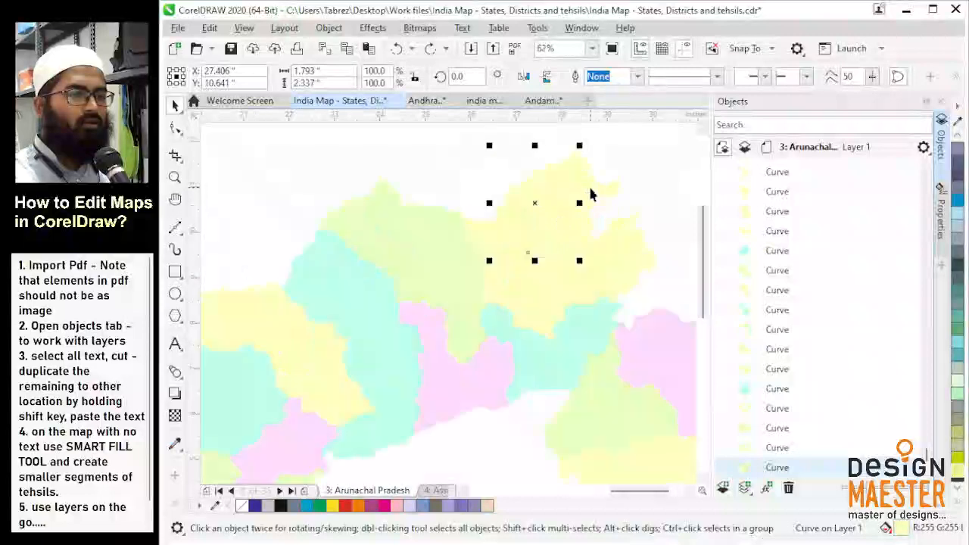
click(955, 249)
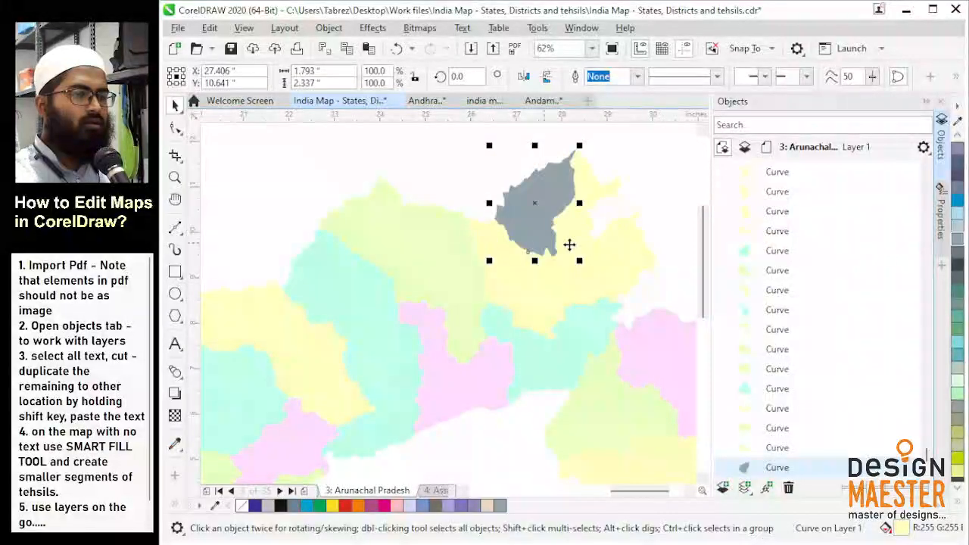
scroll(626, 251, down, 4)
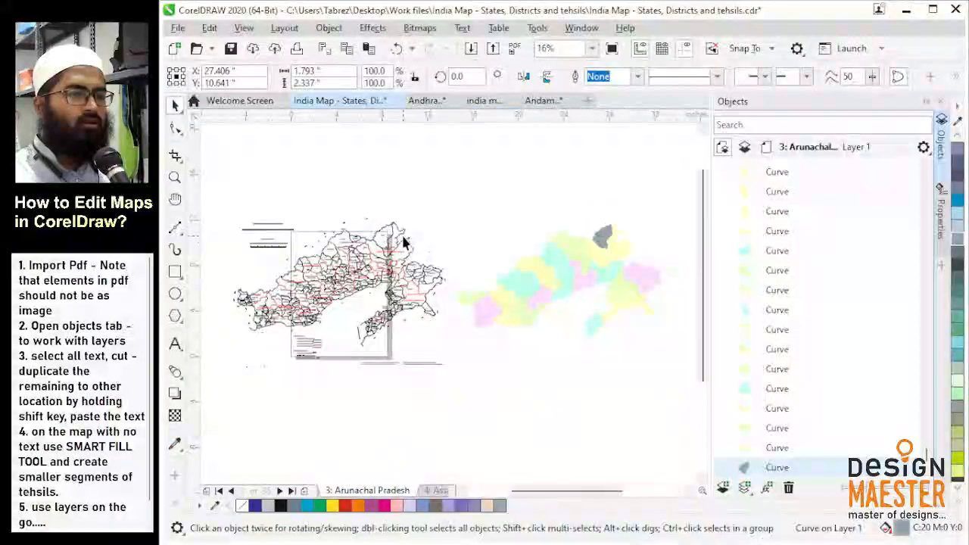
scroll(403, 242, up, 2)
scroll(303, 243, down, 2)
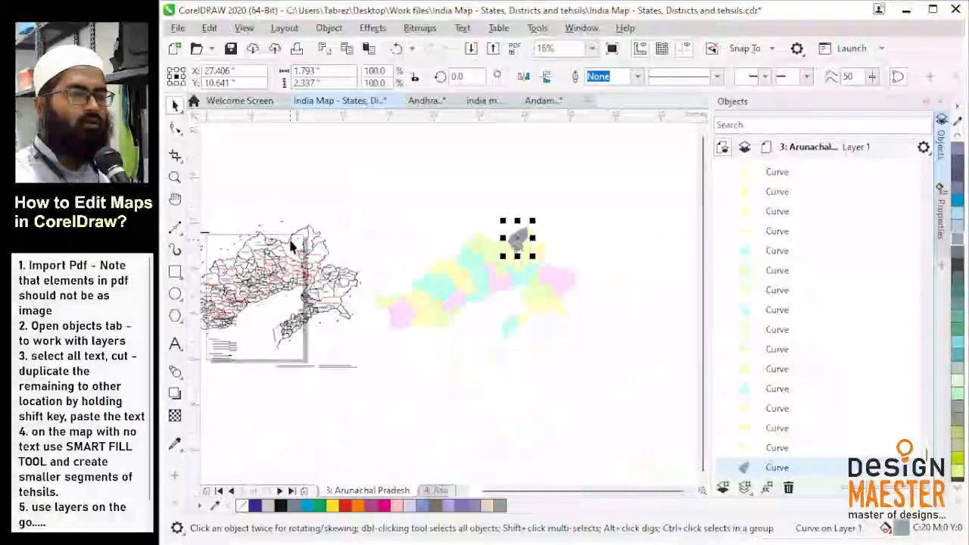
Recolour the next Dibang Valley tehsil to the east light blue-grey and the easternmost one slate grey.
scroll(546, 235, up, 2)
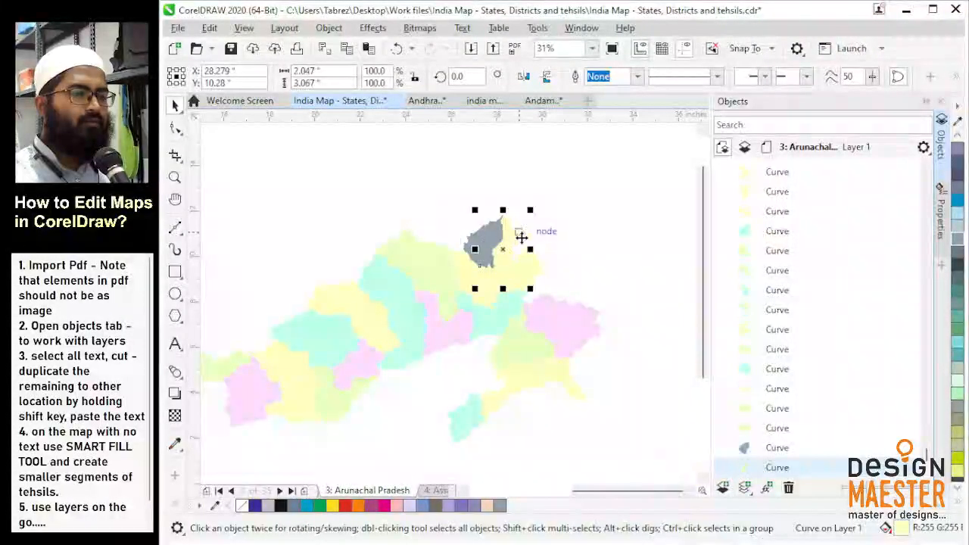
scroll(518, 234, up, 1)
click(958, 228)
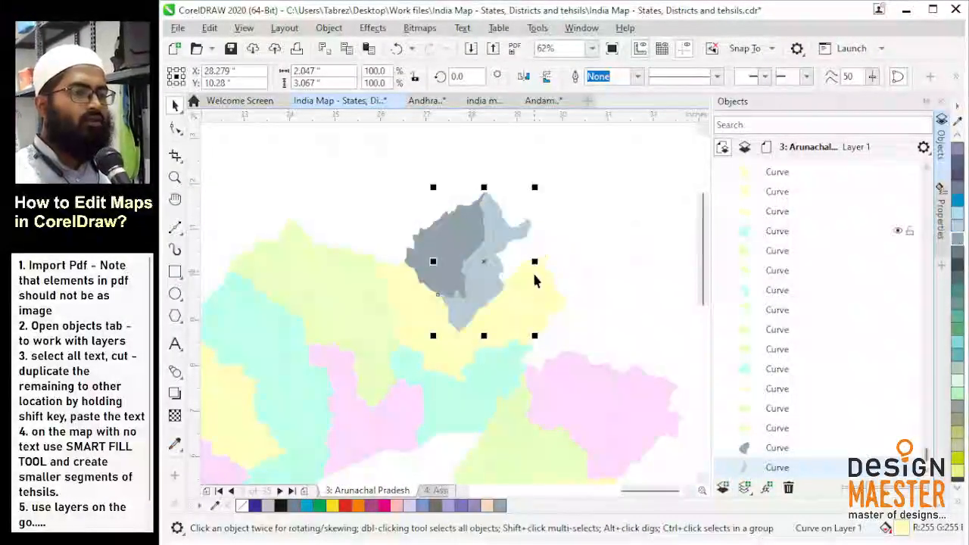
click(533, 281)
click(960, 254)
scroll(563, 234, down, 1)
scroll(513, 293, up, 1)
Recolour the two remaining southern yellow tehsils of Dibang Valley, the upper one dark slate grey and the lower one slate grey.
click(533, 299)
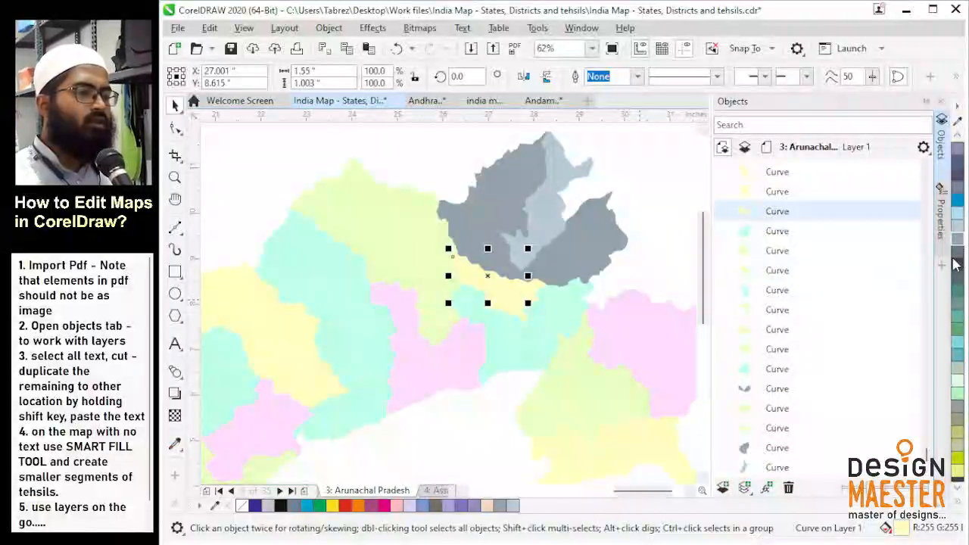
click(956, 260)
click(533, 303)
click(957, 261)
Recolour all five Dibang Valley tehsils in the fill map the same slate grey.
click(558, 295)
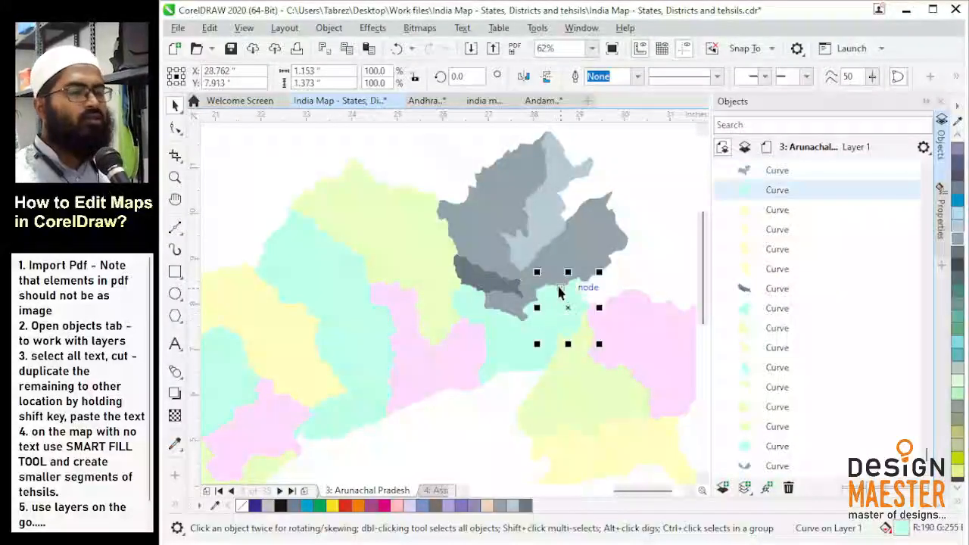
scroll(600, 273, down, 2)
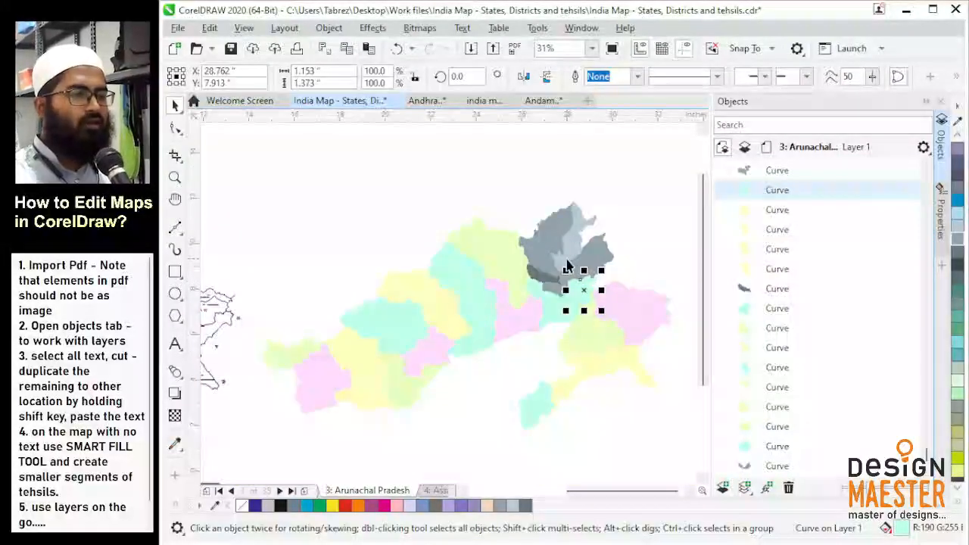
scroll(576, 273, up, 2)
shift+click(579, 280)
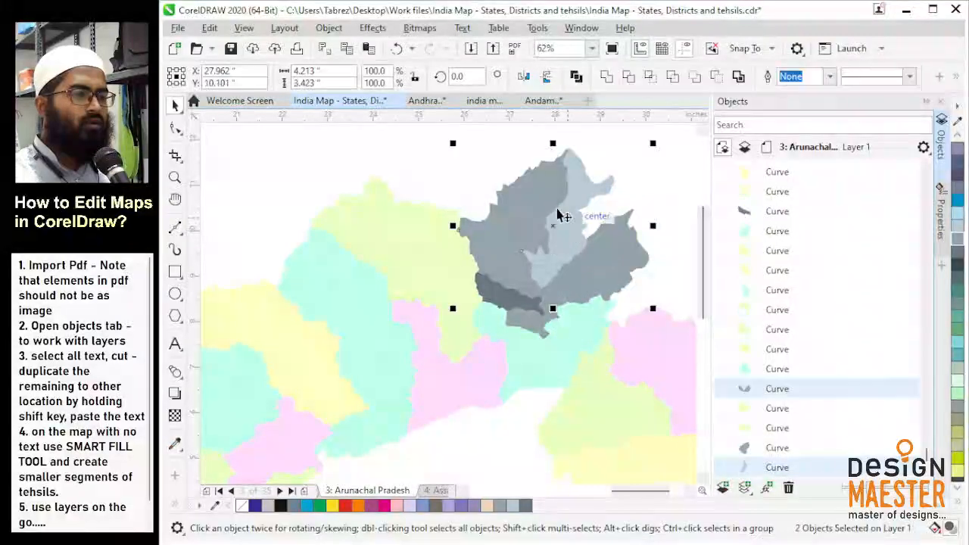
shift+click(508, 249)
shift+click(501, 265)
shift+click(528, 324)
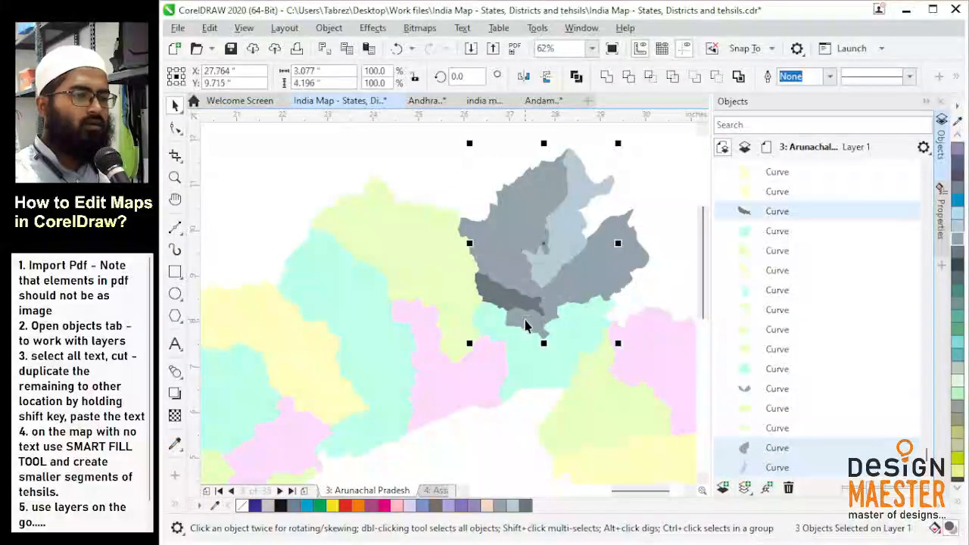
shift+click(528, 324)
click(958, 240)
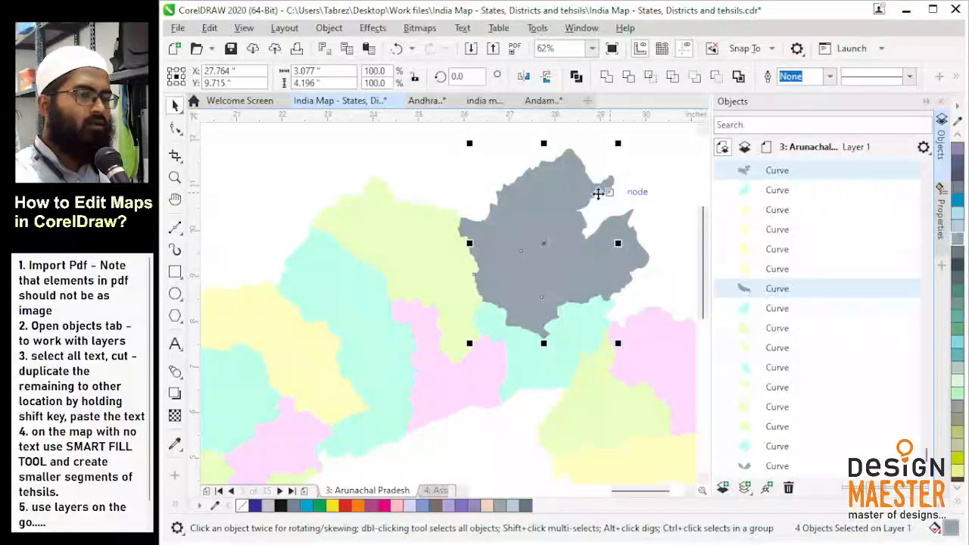
scroll(582, 195, up, 2)
scroll(535, 210, down, 3)
click(559, 194)
scroll(470, 246, up, 1)
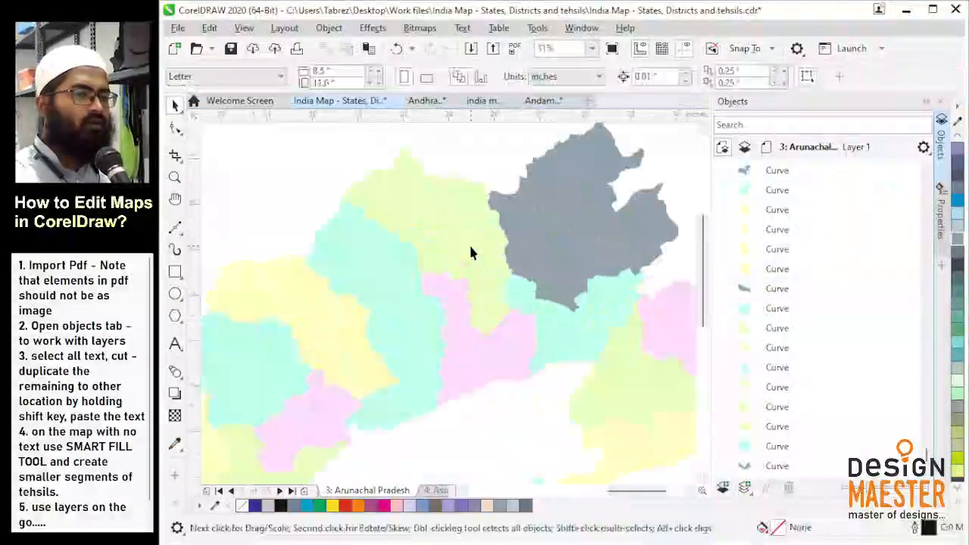
Try moving a green tehsil out of the district west of Dibang Valley, and undo the move.
click(406, 177)
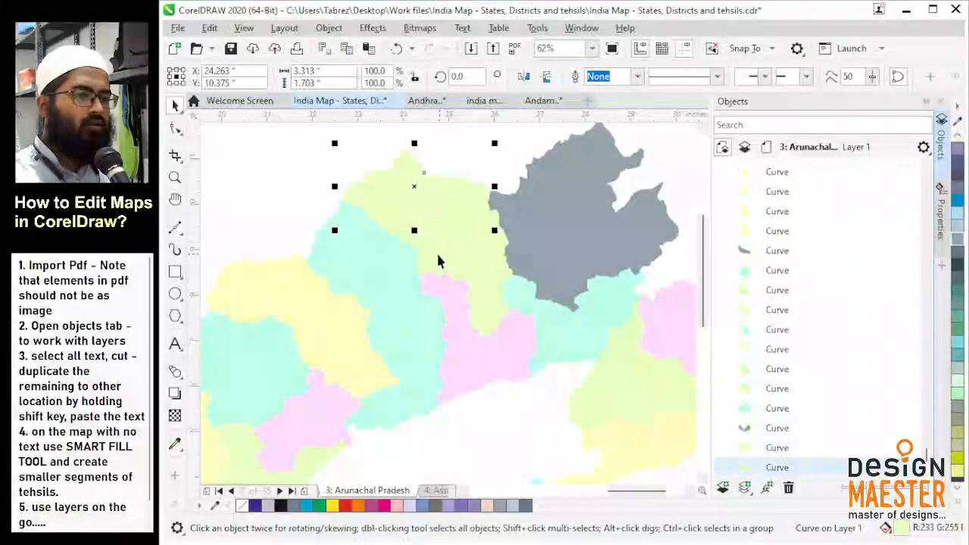
shift+click(495, 242)
shift+click(490, 318)
shift+click(486, 286)
drag(483, 268, 448, 215)
key(ctrl+z)
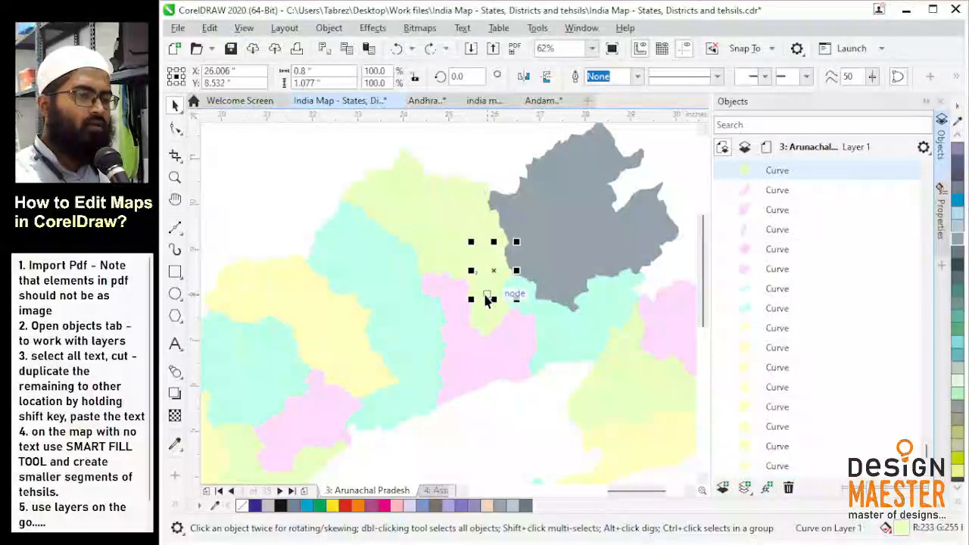
Give all pieces of the separated fill map a thin dark grey outline.
click(400, 197)
scroll(379, 201, down, 2)
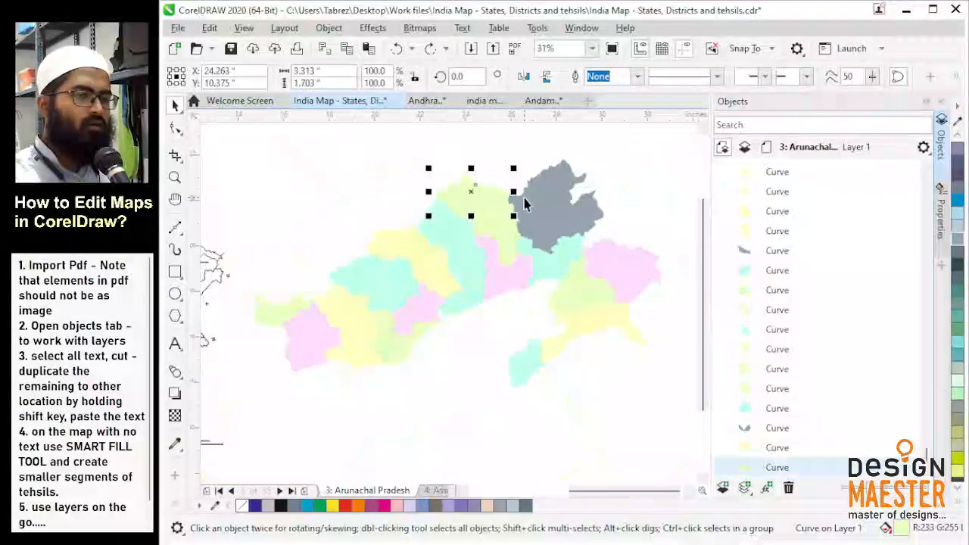
drag(296, 153, 586, 317)
scroll(312, 227, up, 2)
click(308, 249)
scroll(334, 293, down, 1)
drag(321, 209, 600, 375)
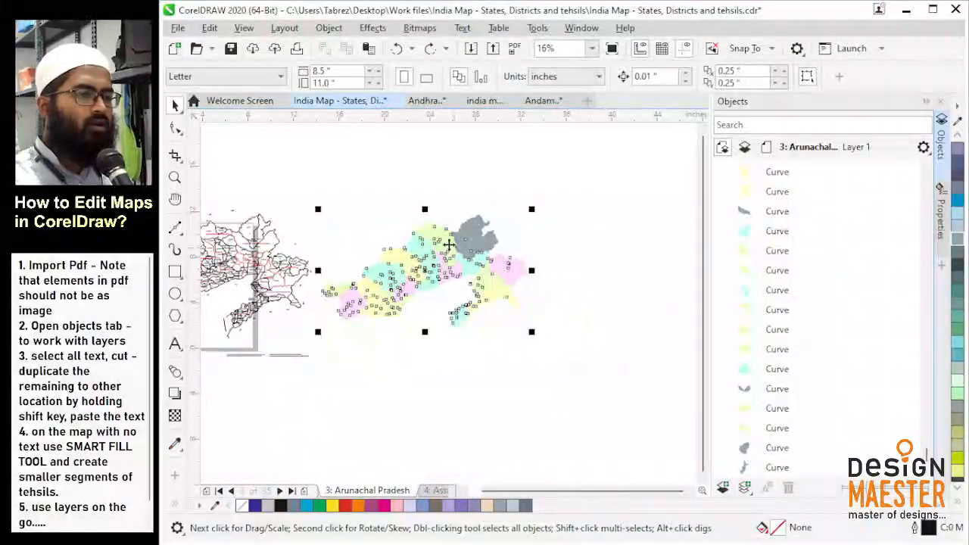
scroll(454, 258, up, 1)
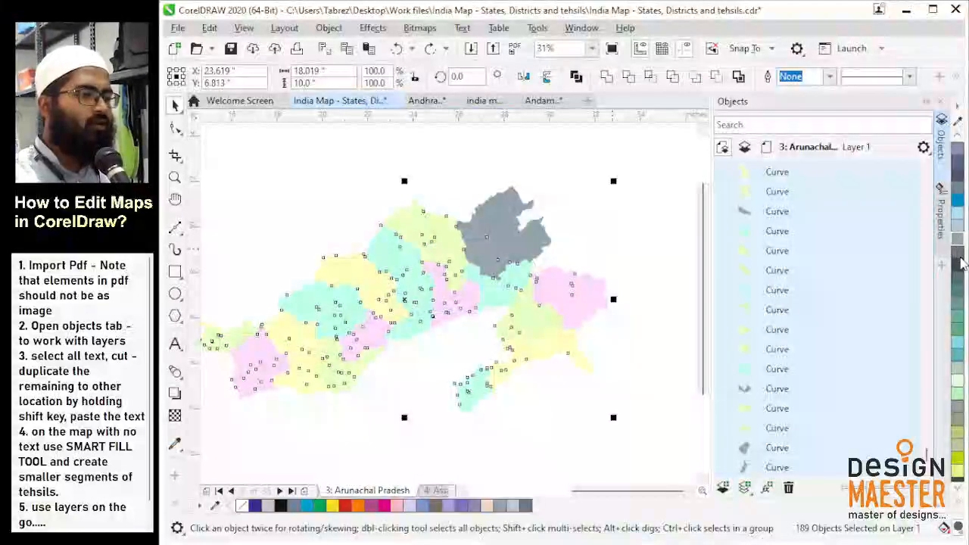
click(577, 234)
scroll(483, 231, up, 1)
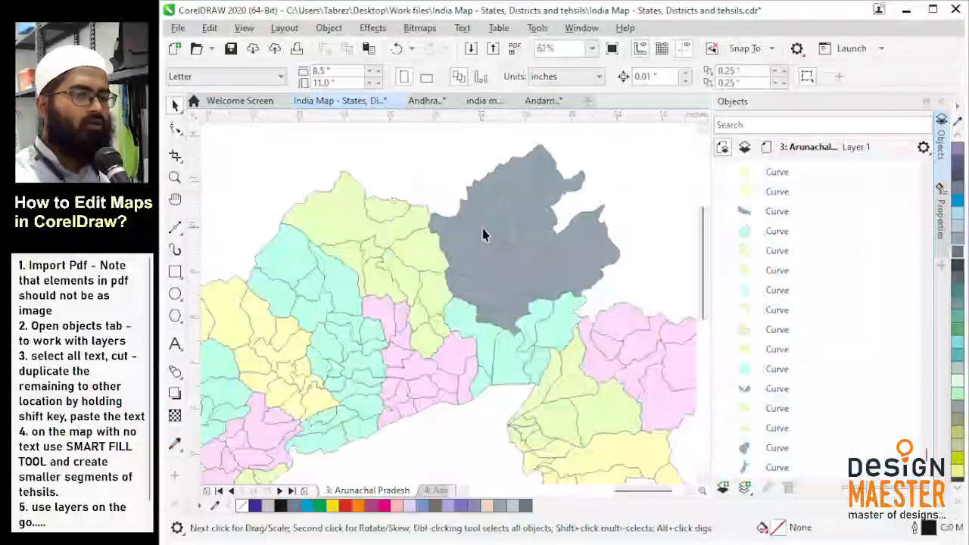
Recolour the five outlined Dibang Valley tehsils a lighter blue-grey.
click(456, 240)
shift+click(506, 189)
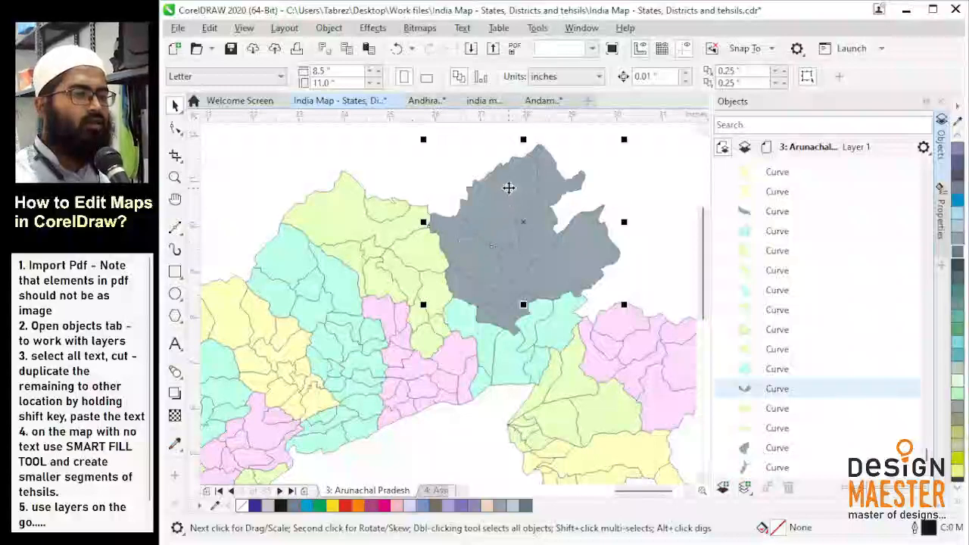
shift+click(546, 194)
shift+click(501, 311)
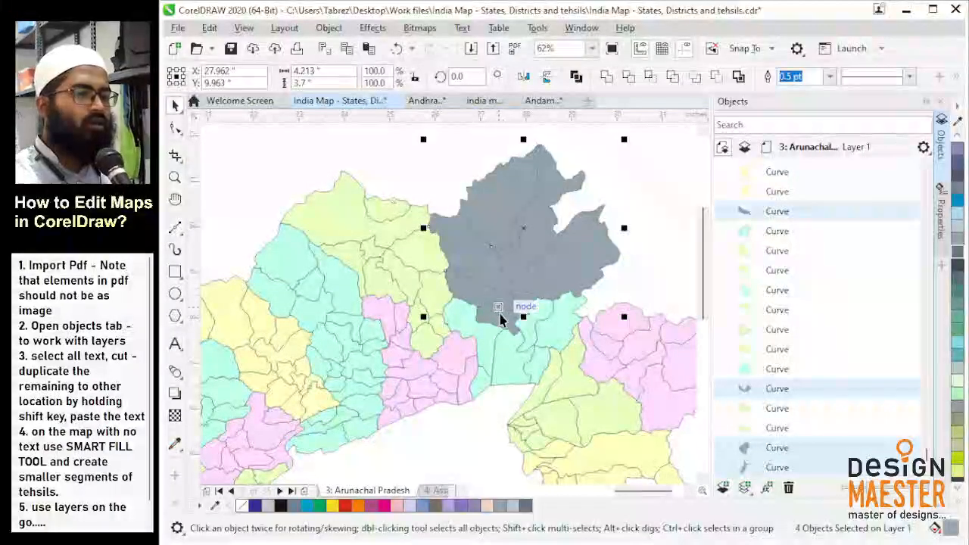
shift+click(504, 318)
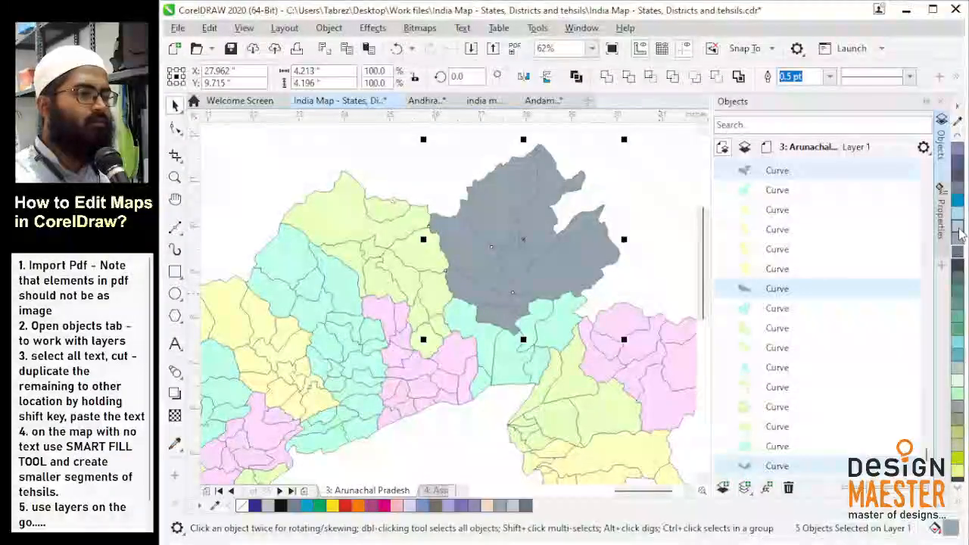
click(959, 235)
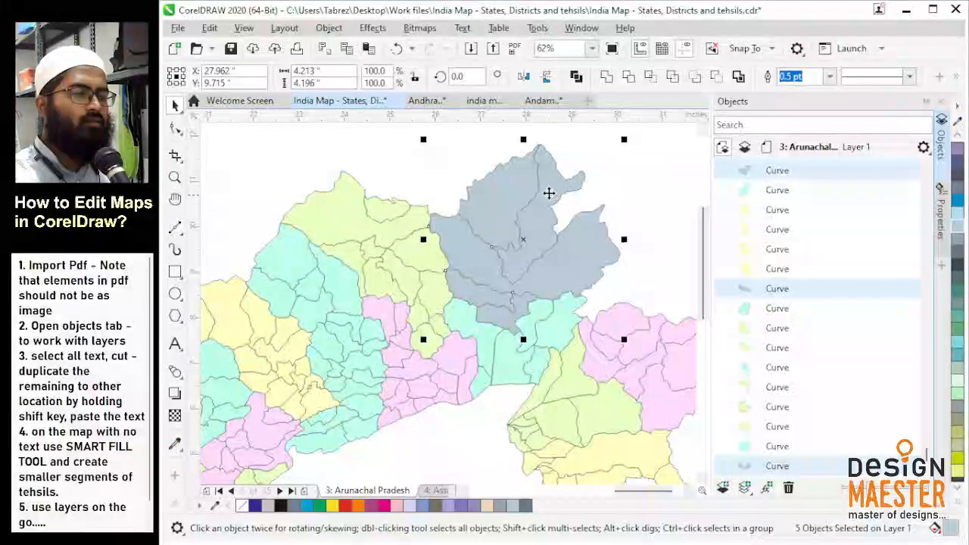
scroll(478, 208, down, 2)
click(558, 236)
Move the whole outlined fill map about 2 inches horizontally, further away from the line map.
scroll(559, 237, down, 2)
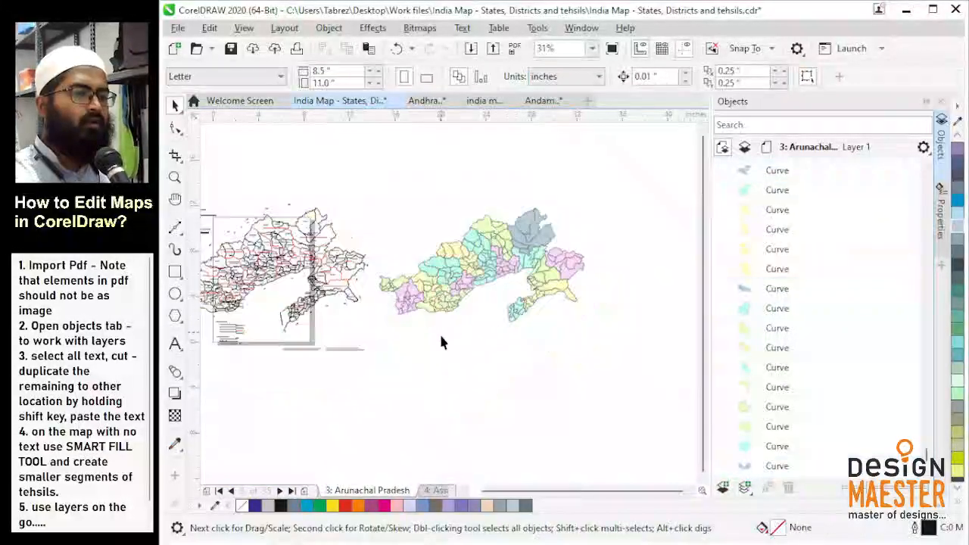
drag(649, 367, 637, 367)
scroll(498, 255, up, 2)
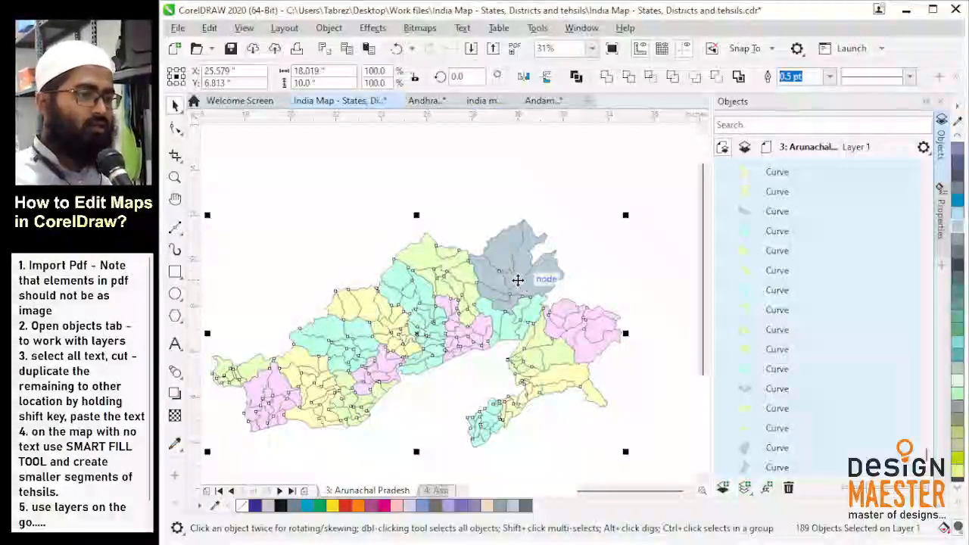
click(455, 194)
scroll(469, 258, down, 2)
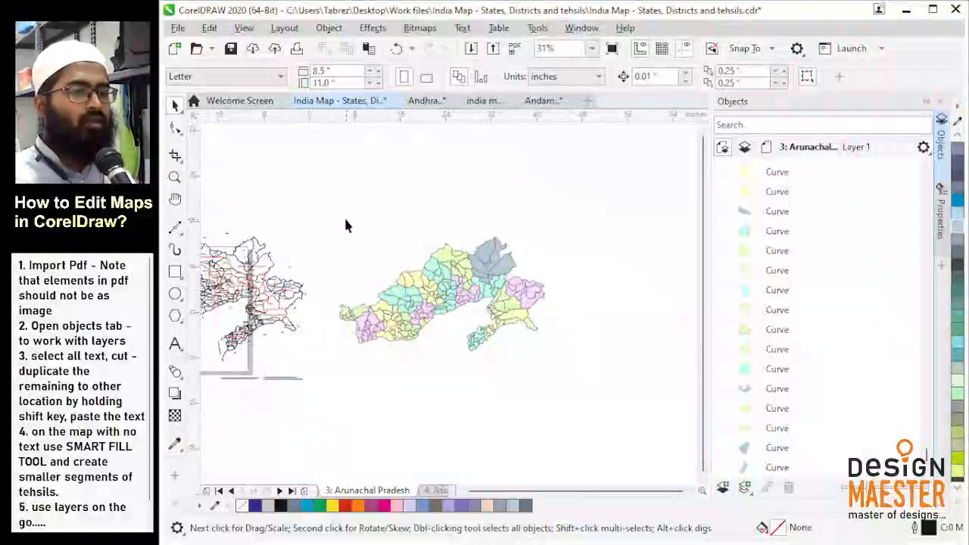
Duplicate the whole outlined fill map about 21 inches to the east of the original, level with it.
scroll(356, 226, down, 2)
scroll(402, 253, up, 1)
drag(297, 204, 595, 386)
scroll(415, 296, down, 2)
drag(415, 295, 533, 294)
drag(594, 265, 584, 275)
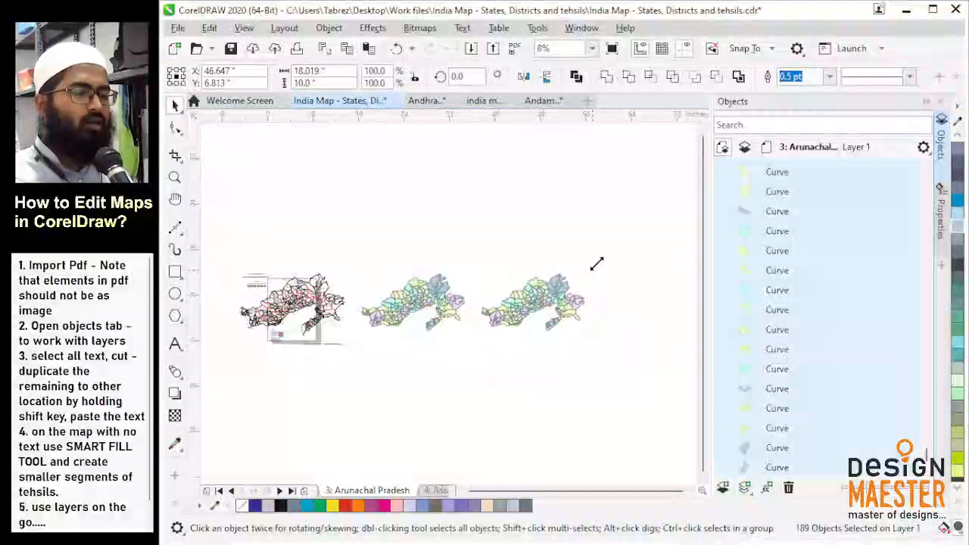
key(Escape)
Weld the five blue-grey Dibang Valley tehsils in the duplicated map into a single district shape.
scroll(569, 281, up, 3)
click(544, 310)
scroll(541, 309, up, 1)
shift+click(520, 282)
shift+click(488, 280)
shift+click(458, 325)
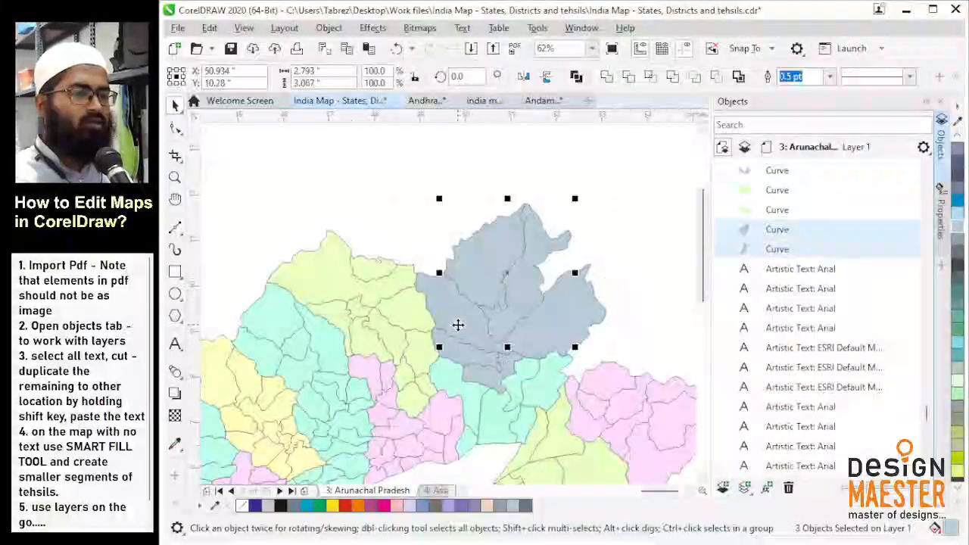
shift+click(465, 368)
shift+click(457, 305)
drag(456, 305, 493, 252)
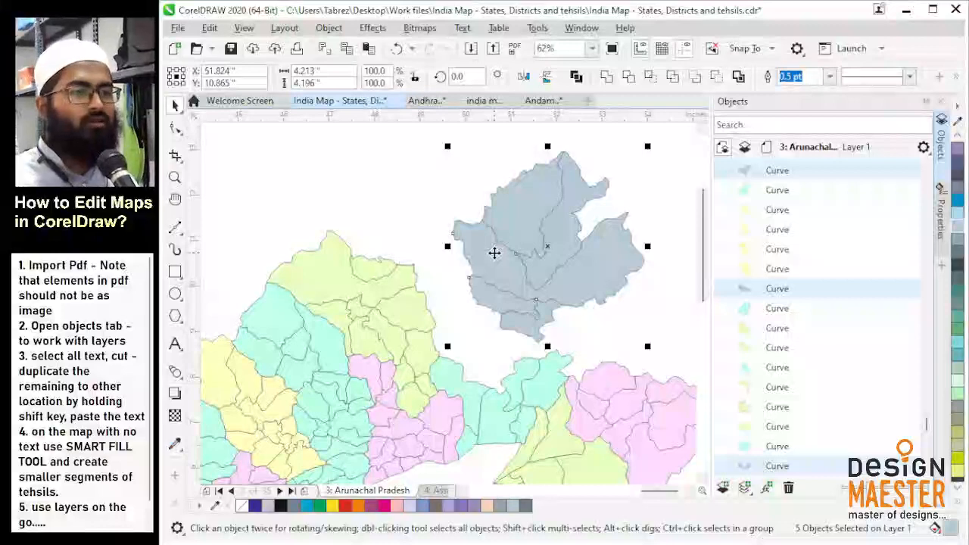
key(ctrl+z)
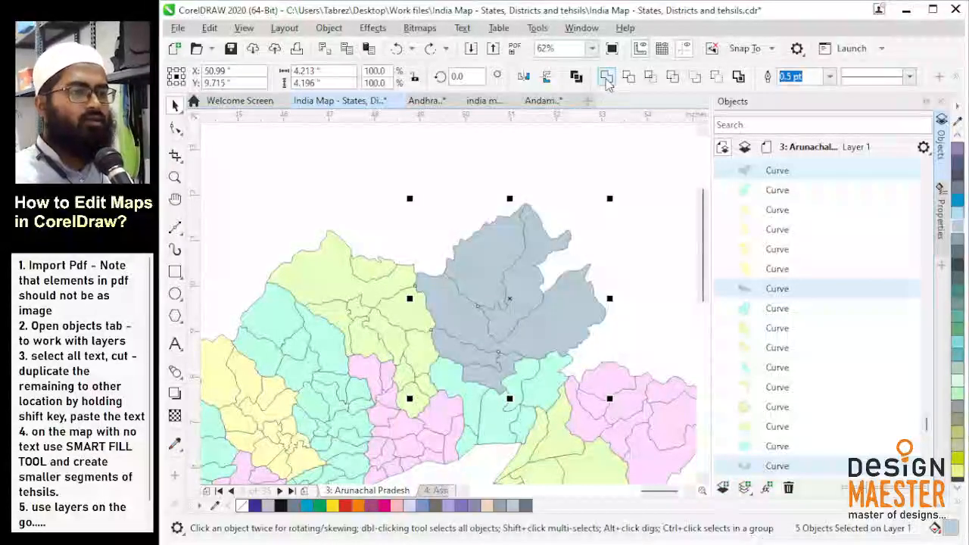
click(605, 80)
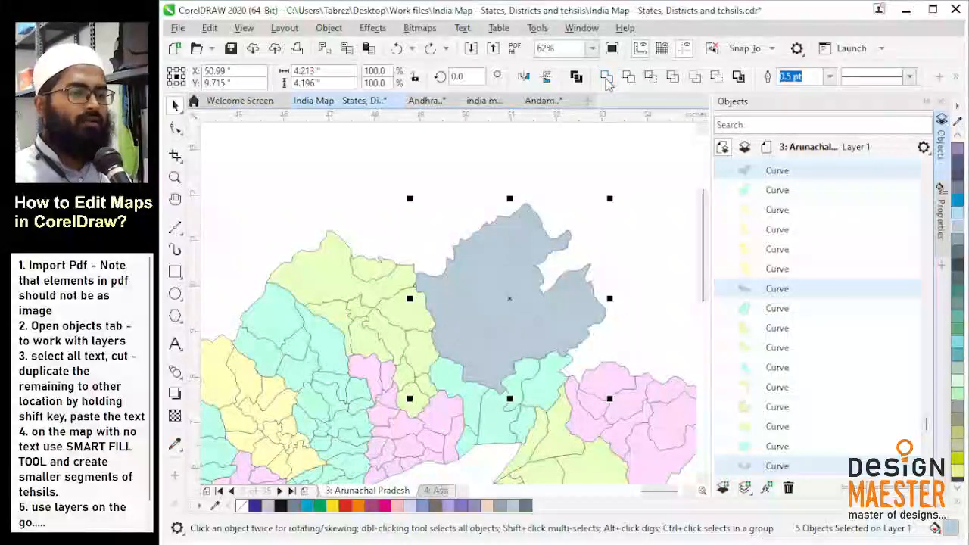
Weld all green tehsils of the district directly west of Dibang Valley in the duplicated map into one shape.
click(374, 270)
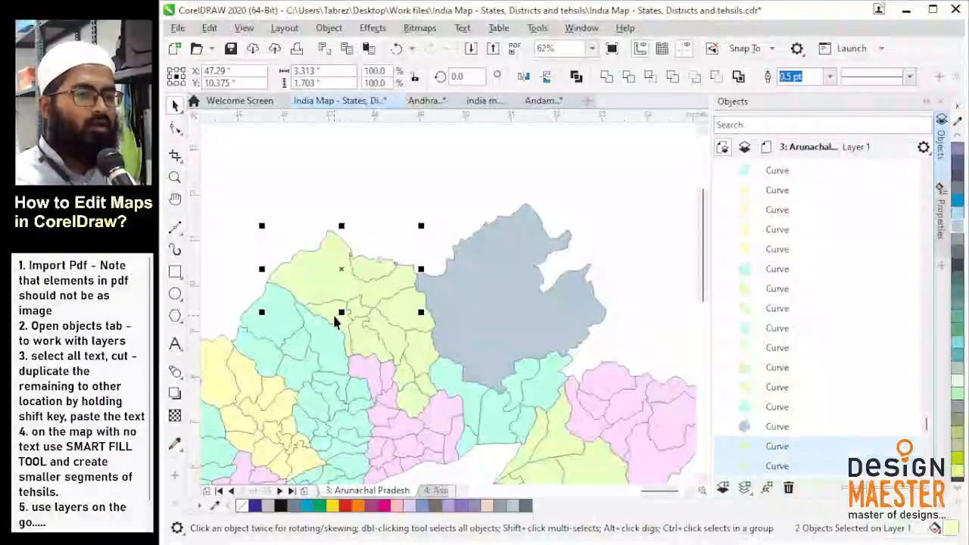
shift+click(330, 316)
scroll(361, 334, up, 1)
shift+click(357, 287)
shift+click(391, 330)
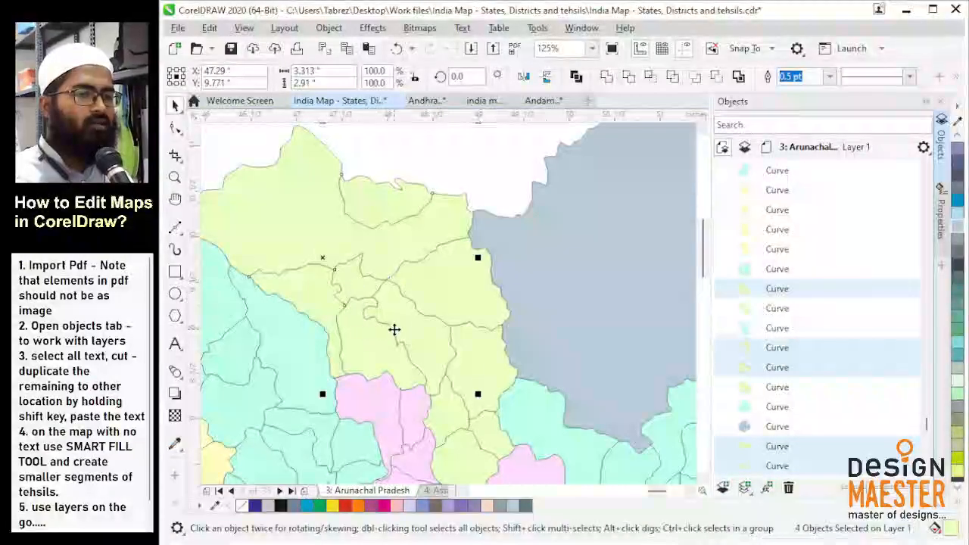
shift+click(414, 317)
shift+click(450, 293)
shift+click(469, 334)
shift+click(449, 414)
shift+click(472, 459)
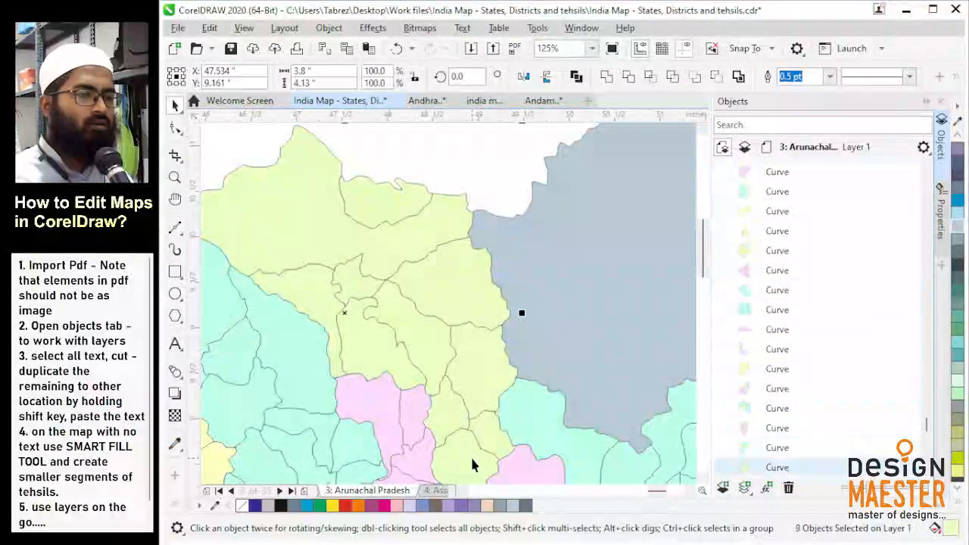
shift+click(492, 424)
click(607, 78)
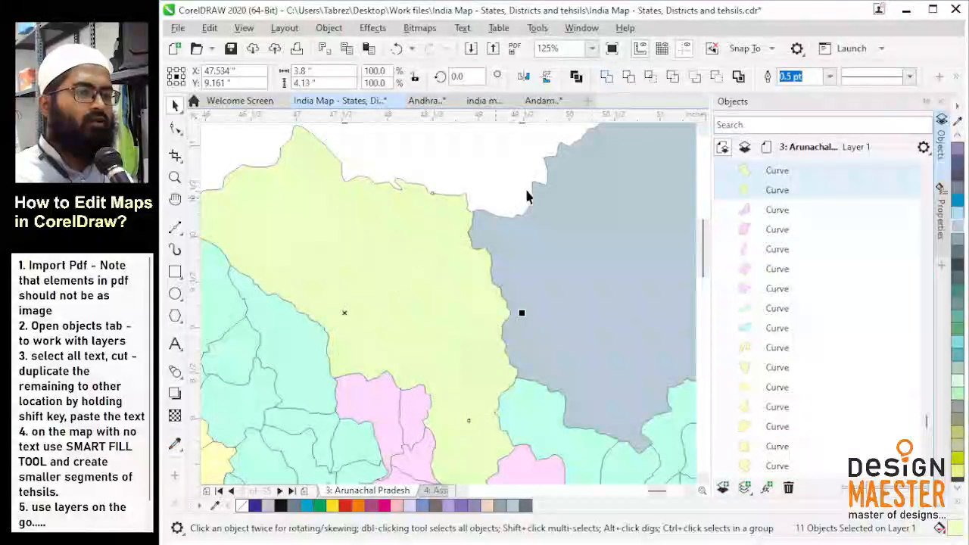
Weld all turquoise tehsils of the district west of the welded green shape into one shape.
scroll(525, 192, down, 1)
click(358, 292)
shift+click(365, 229)
shift+click(412, 268)
shift+click(445, 322)
scroll(413, 340, up, 1)
shift+click(435, 358)
shift+click(450, 394)
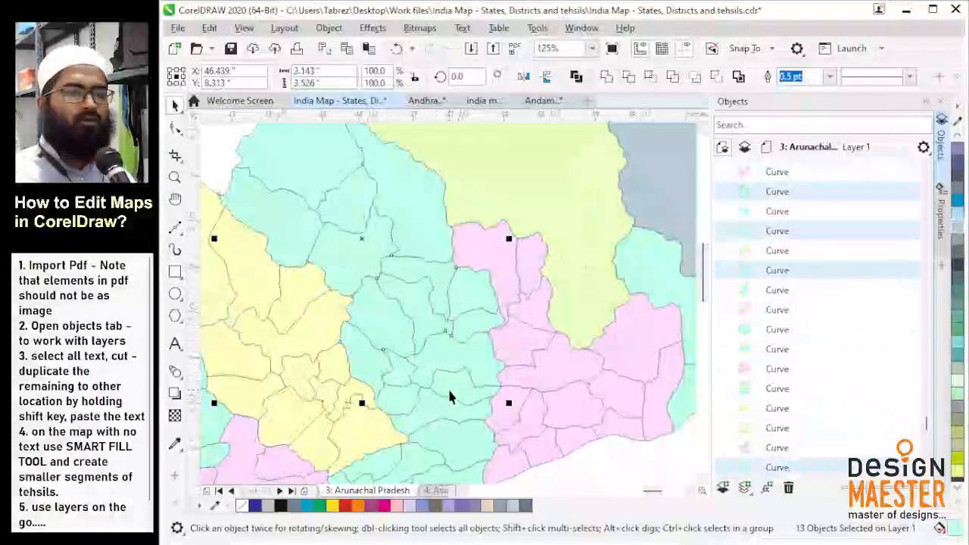
scroll(452, 378, down, 1)
scroll(428, 466, up, 1)
shift+click(432, 365)
click(608, 78)
Weld the yellow tehsils of the district west of the welded turquoise shape into one shape.
scroll(540, 374, down, 1)
scroll(405, 297, up, 1)
shift+click(397, 342)
shift+click(476, 428)
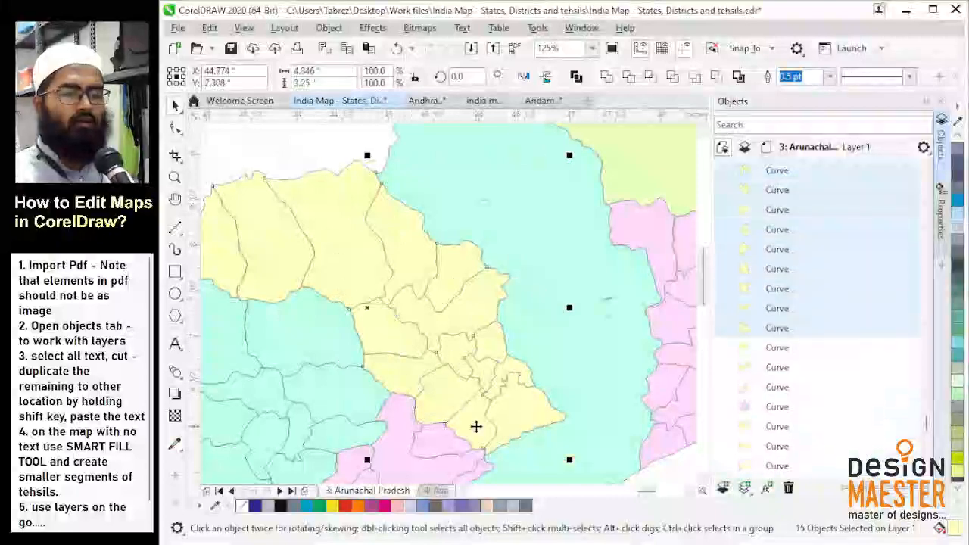
click(607, 78)
Weld the turquoise tehsils of the district southwest of the welded yellow shape into one shape.
scroll(507, 260, down, 1)
shift+click(385, 358)
shift+click(331, 433)
scroll(385, 308, down, 1)
Weld the yellow tehsils of the district south of the western welded turquoise shape into one shape.
click(386, 308)
scroll(386, 308, up, 1)
shift+click(385, 309)
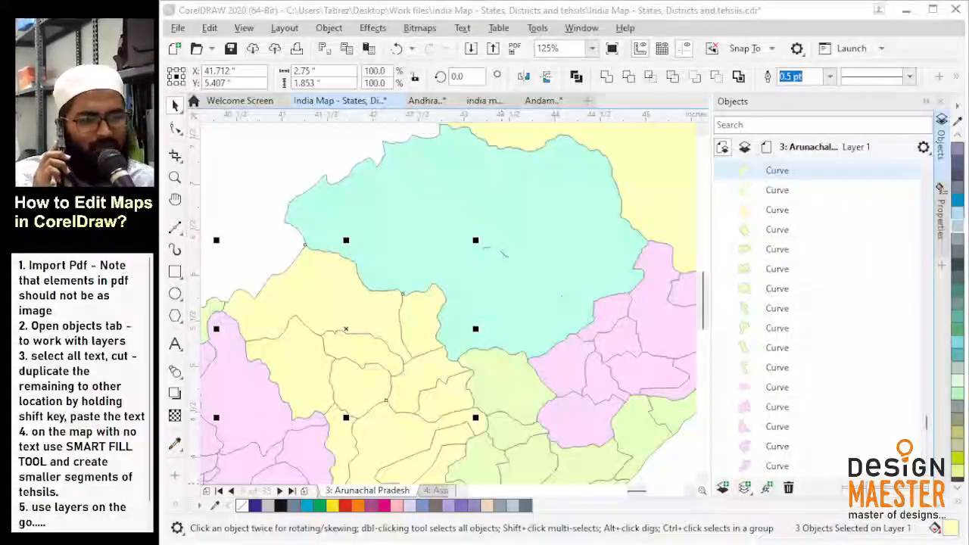
scroll(402, 245, down, 1)
scroll(324, 332, up, 1)
shift+click(423, 362)
shift+click(473, 362)
shift+click(522, 362)
shift+click(512, 408)
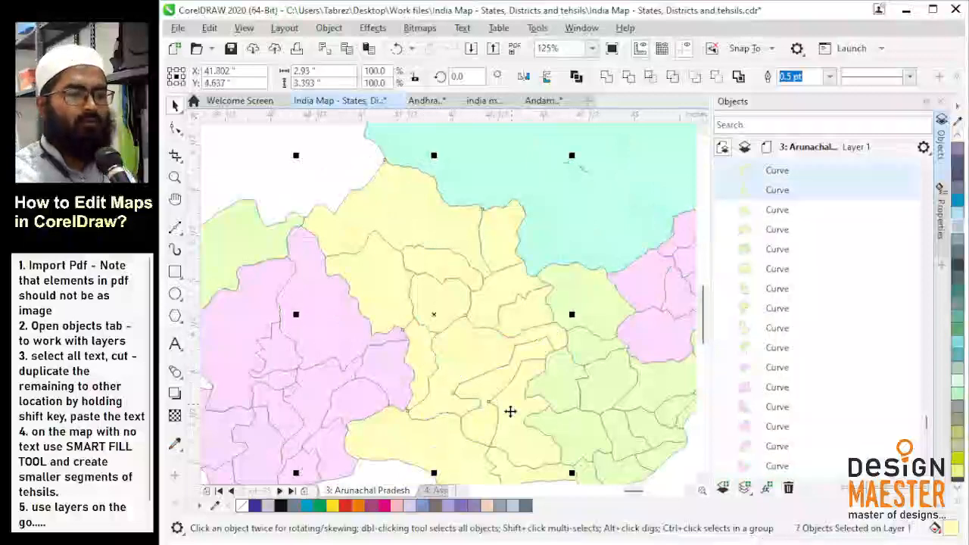
scroll(451, 463, down, 1)
scroll(421, 438, up, 1)
shift+click(478, 298)
shift+click(499, 311)
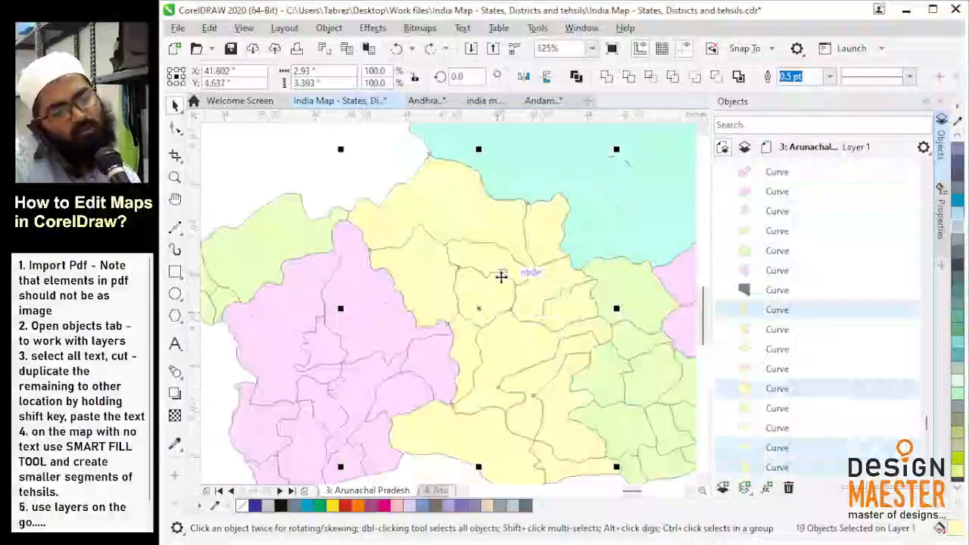
scroll(500, 291, down, 1)
shift+click(514, 301)
scroll(534, 295, up, 1)
shift+click(460, 437)
shift+click(538, 389)
scroll(537, 388, down, 1)
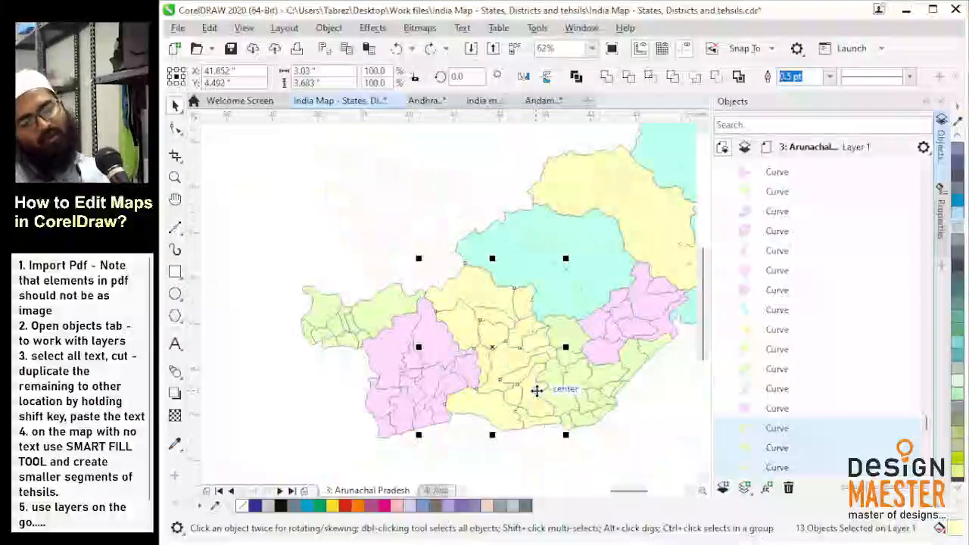
click(606, 77)
Weld the green tehsils of the district directly east of the newly welded southern yellow shape into one shape.
scroll(605, 390, up, 1)
click(501, 368)
shift+click(522, 322)
shift+click(564, 301)
shift+click(457, 401)
shift+click(447, 435)
shift+click(409, 445)
shift+click(379, 402)
shift+click(374, 353)
shift+click(390, 274)
scroll(539, 284, down, 1)
click(606, 76)
Weld the pink tehsils of the district between the northern yellow shape and the southern green shape into one shape.
scroll(582, 231, up, 1)
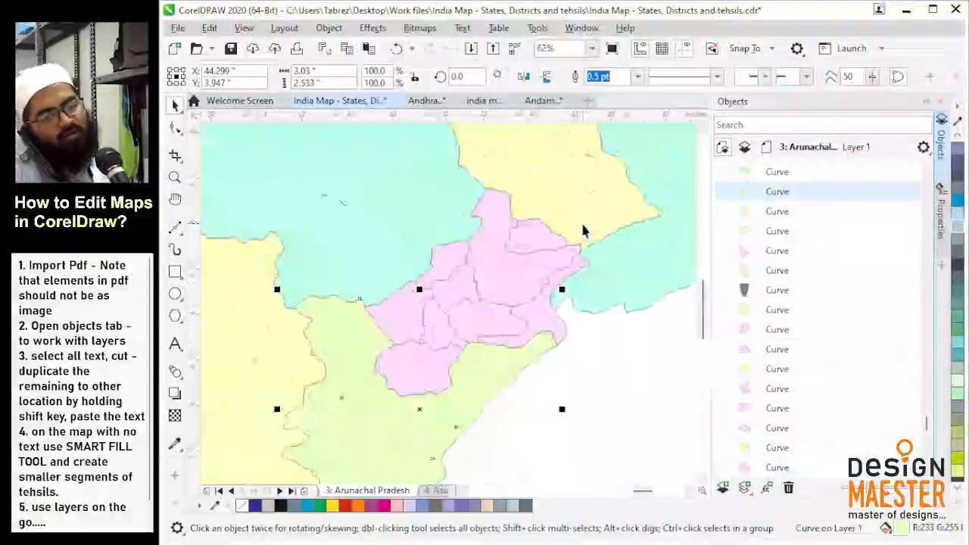
click(496, 254)
shift+click(542, 302)
shift+click(451, 257)
shift+click(398, 312)
shift+click(417, 369)
click(606, 76)
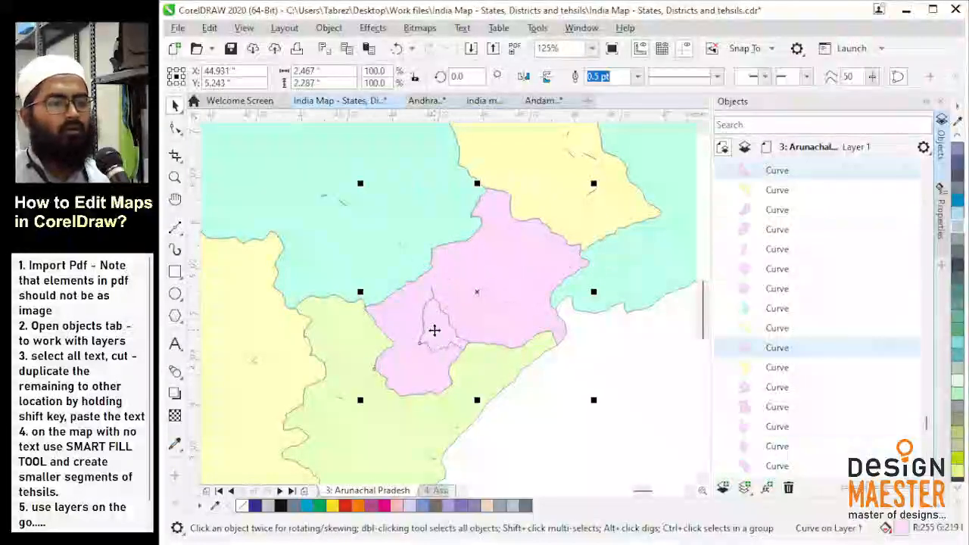
Weld the pink tehsils of the district south of the large welded green shape into one shape.
scroll(494, 268, down, 1)
scroll(306, 324, down, 1)
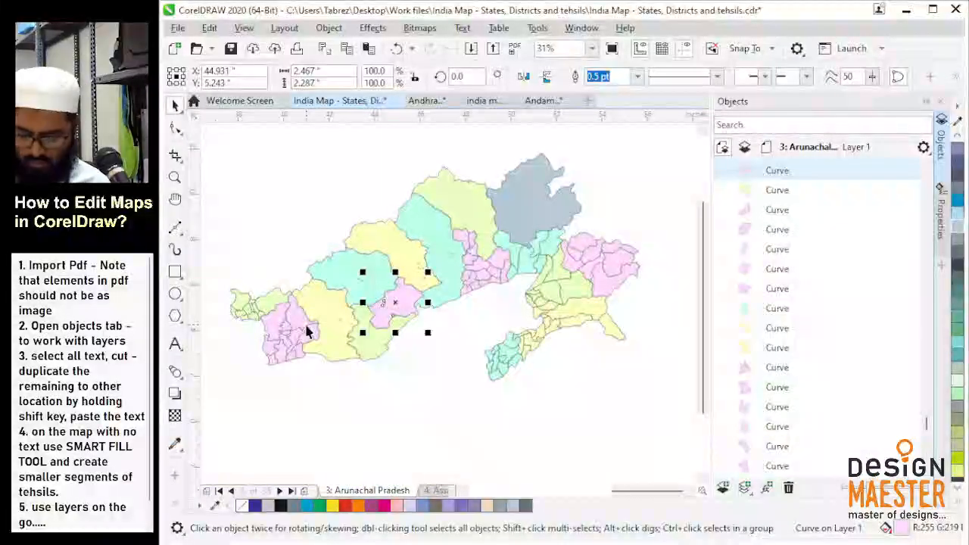
scroll(541, 263, up, 1)
scroll(421, 222, up, 1)
click(341, 192)
shift+click(393, 205)
shift+click(373, 246)
shift+click(416, 299)
shift+click(503, 281)
shift+click(488, 368)
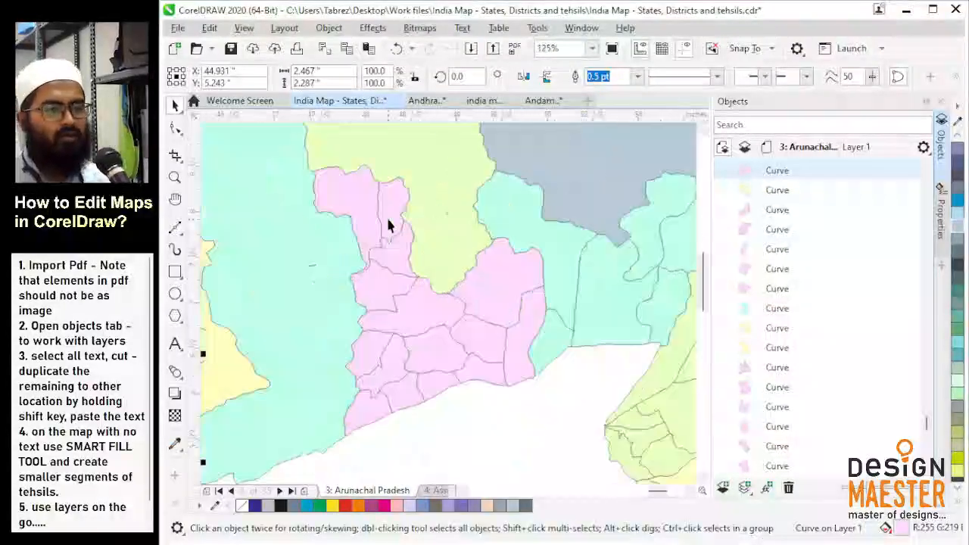
click(607, 76)
Weld the turquoise tehsils of the district directly south of the grey Dibang Valley shape into one shape.
scroll(560, 302, up, 1)
click(474, 320)
click(607, 76)
Weld the pink tehsils of the easternmost district into one shape.
scroll(490, 283, down, 2)
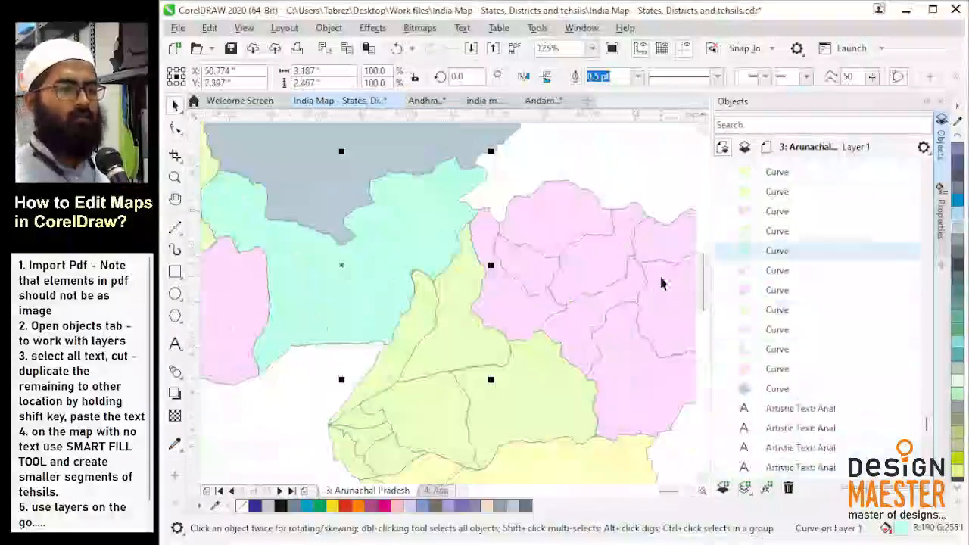
scroll(613, 292, up, 1)
shift+click(485, 249)
shift+click(454, 255)
shift+click(483, 186)
shift+click(457, 227)
shift+click(424, 254)
click(606, 76)
Try to weld the yellow tehsils of the southeastern district into one shape.
scroll(670, 268, down, 1)
scroll(634, 395, up, 1)
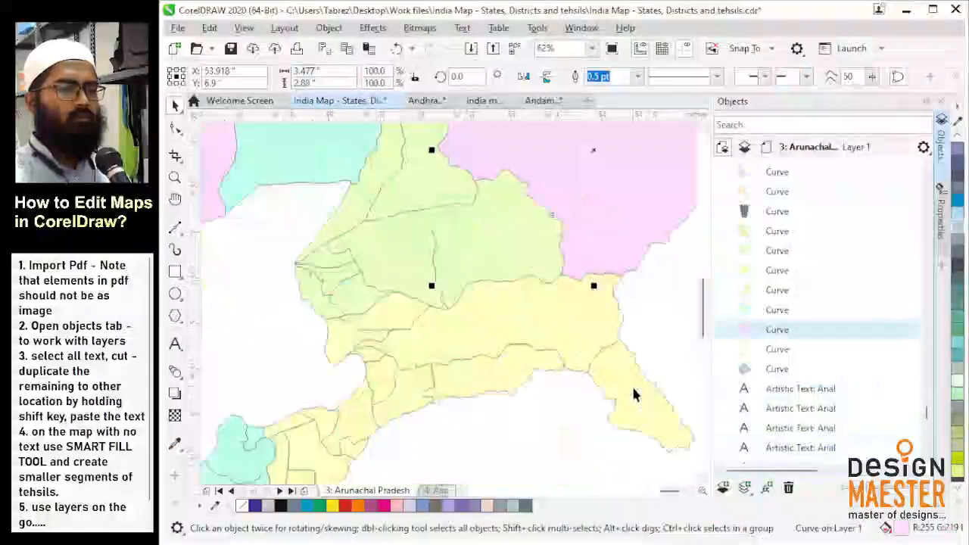
shift+click(348, 348)
shift+click(370, 392)
scroll(372, 392, down, 1)
scroll(331, 461, up, 2)
shift+click(351, 376)
click(606, 76)
Undo the last three weld operations.
scroll(621, 411, down, 2)
scroll(573, 366, up, 4)
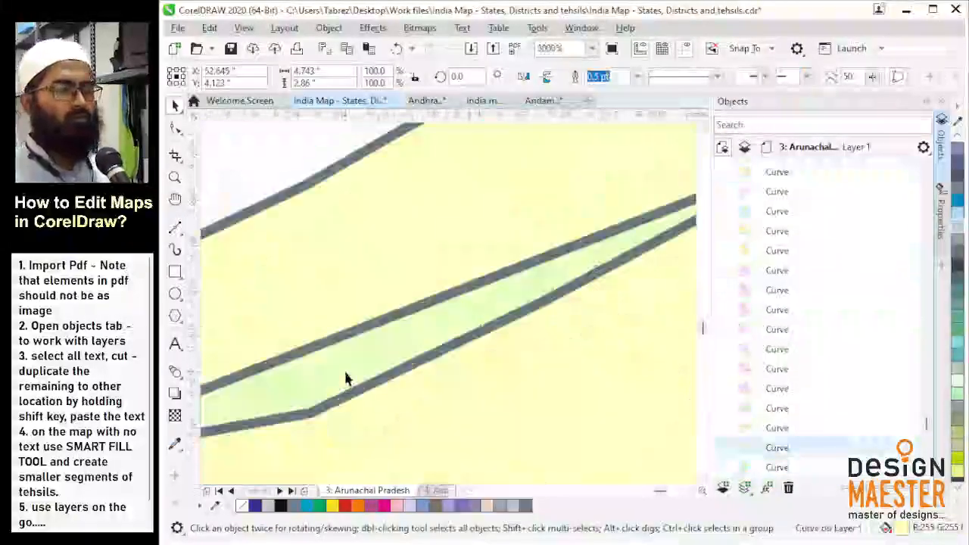
scroll(346, 380, down, 3)
key(ctrl+z)
key(ctrl+z)
key(ctrl+z)
Weld the green tehsils of the district north of the southeastern yellow tehsils into one shape.
click(525, 364)
scroll(527, 303, down, 1)
scroll(522, 275, up, 3)
click(424, 326)
shift+click(355, 254)
shift+click(299, 179)
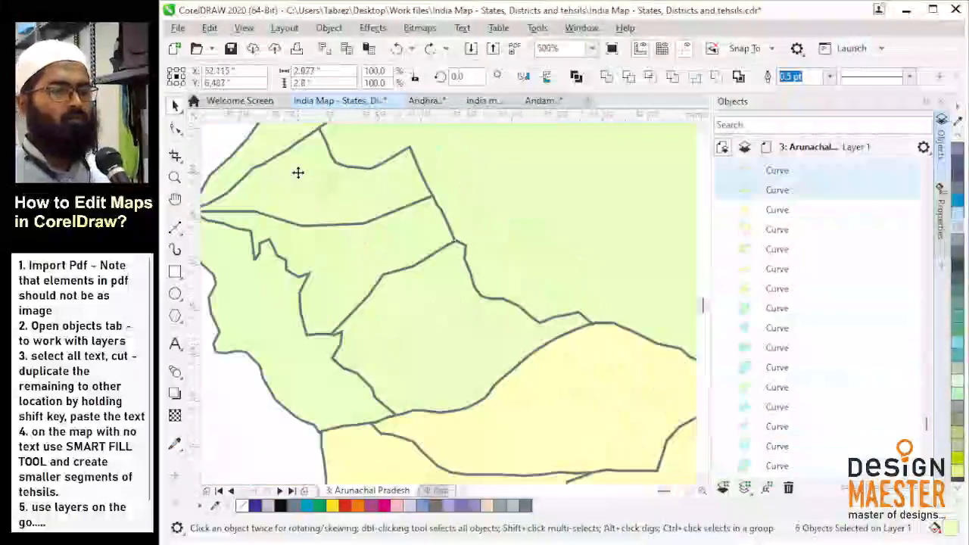
click(607, 76)
Weld the easternmost district's pink tehsils into one shape again.
scroll(378, 227, down, 2)
click(584, 214)
shift+click(554, 188)
click(606, 76)
Weld the yellow tehsils of the southeastern district, south of the welded green shape, into one shape.
scroll(530, 152, down, 1)
click(280, 381)
shift+click(357, 310)
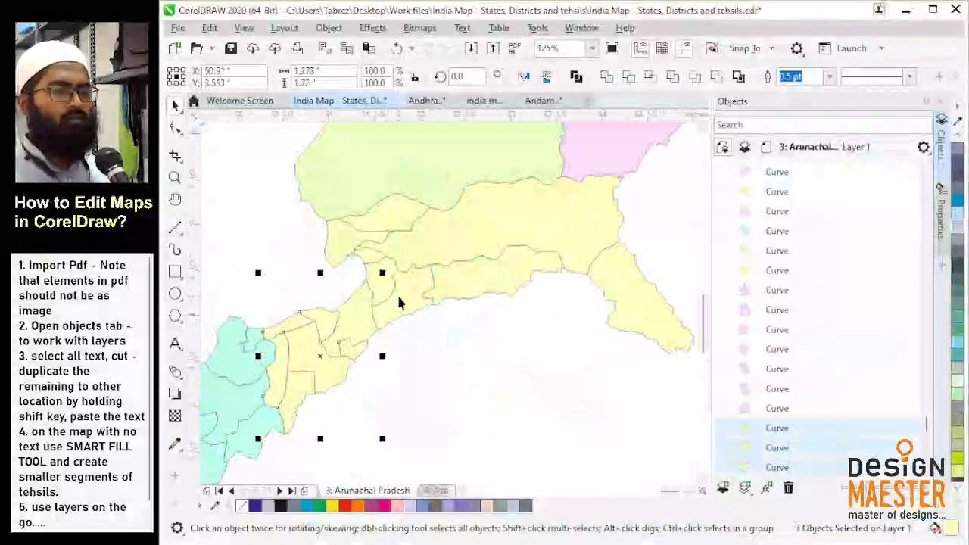
scroll(383, 288, down, 1)
shift+click(389, 227)
shift+click(443, 258)
scroll(424, 242, up, 1)
click(606, 77)
Weld the leftover sliver inside the southeastern yellow district into that district's shape.
scroll(454, 288, down, 1)
scroll(396, 361, up, 5)
shift+click(424, 303)
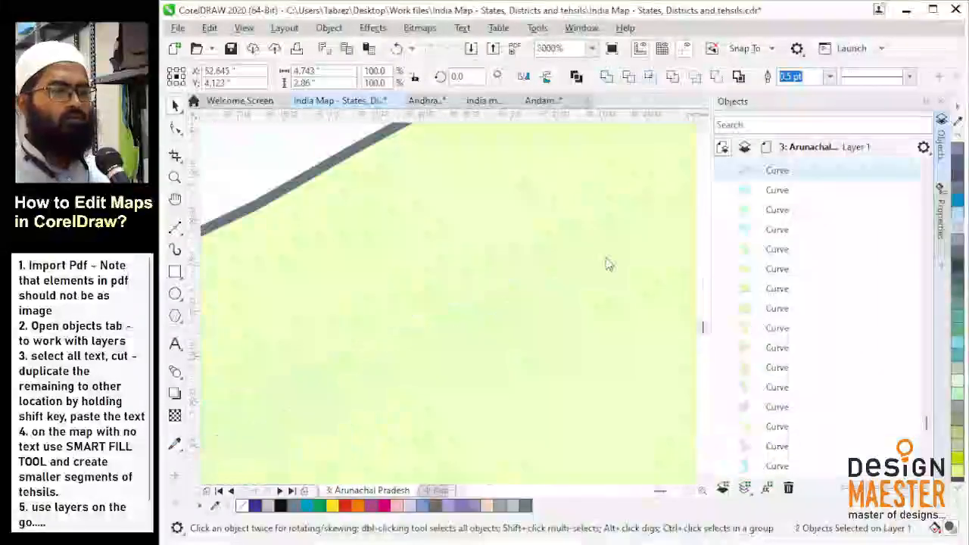
click(606, 76)
Weld the turquoise tehsils of the district at the southwestern end of the yellow southeastern shape into one shape.
scroll(455, 295, down, 5)
scroll(562, 333, up, 2)
click(553, 325)
click(607, 76)
shift+click(462, 387)
scroll(412, 394, up, 1)
click(606, 77)
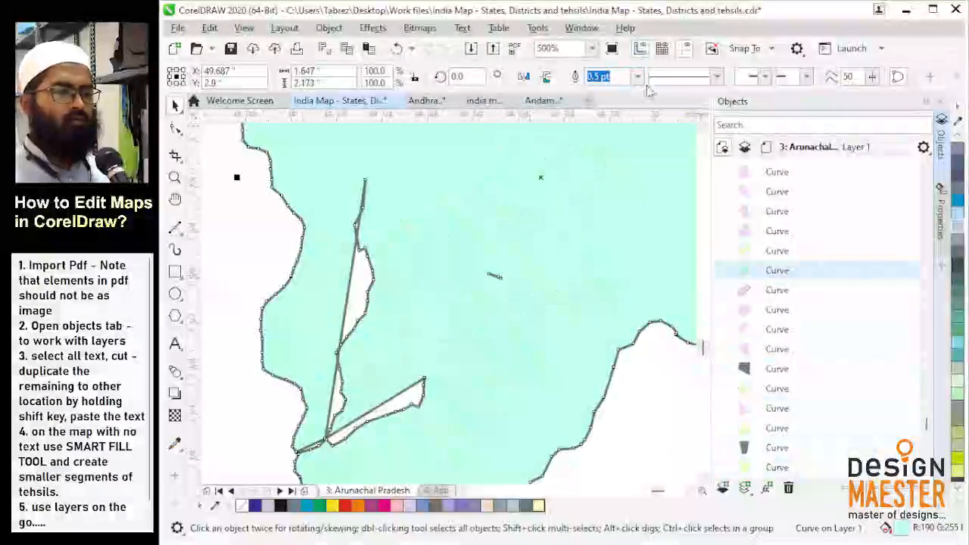
Use the Shape tool to delete the stray nodes around the gaps inside the welded southern turquoise district.
scroll(411, 252, down, 2)
scroll(401, 249, up, 1)
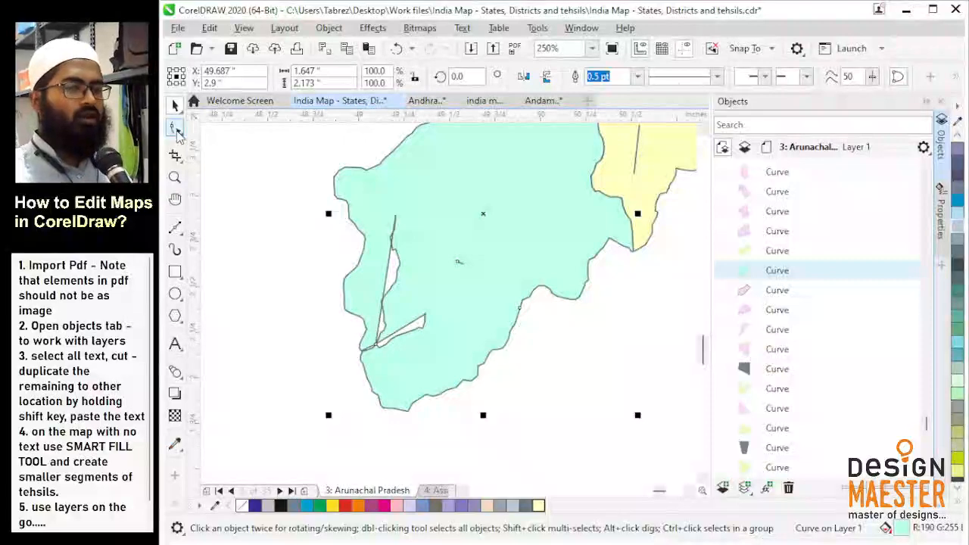
click(175, 129)
scroll(377, 275, up, 1)
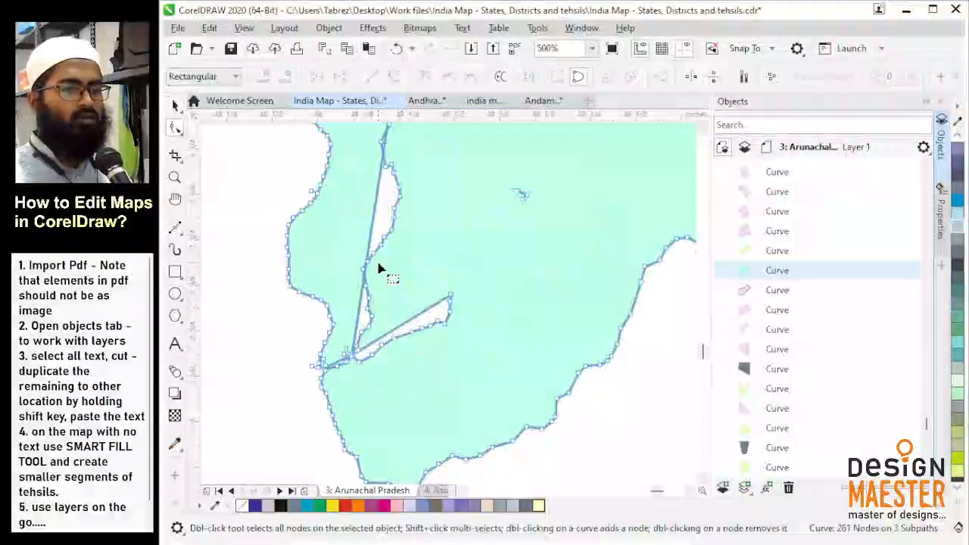
scroll(383, 250, down, 1)
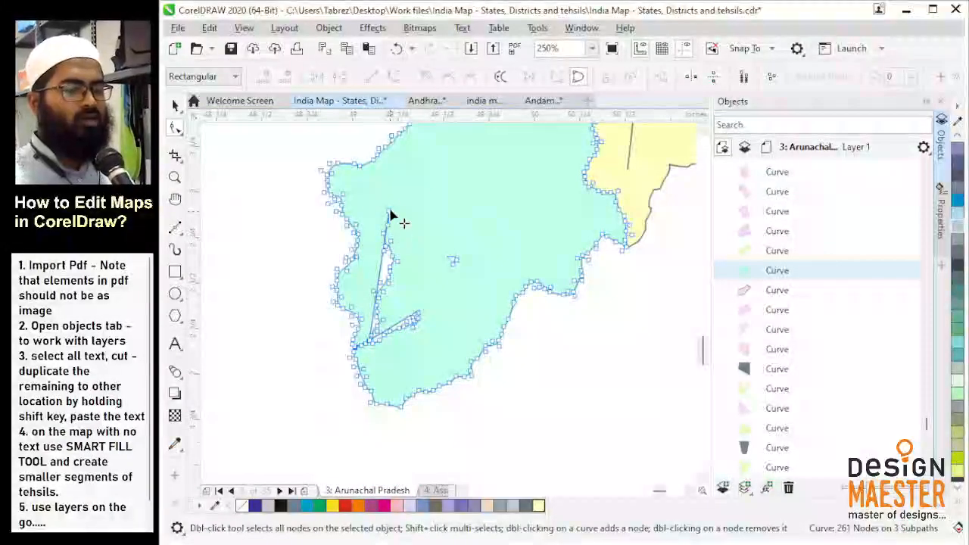
drag(363, 196, 475, 318)
key(Delete)
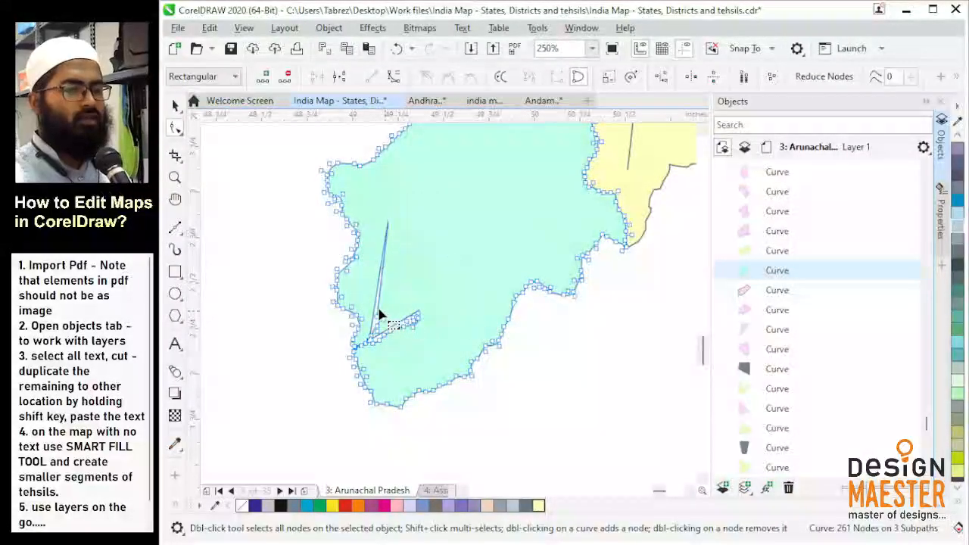
drag(439, 353, 439, 352)
key(Delete)
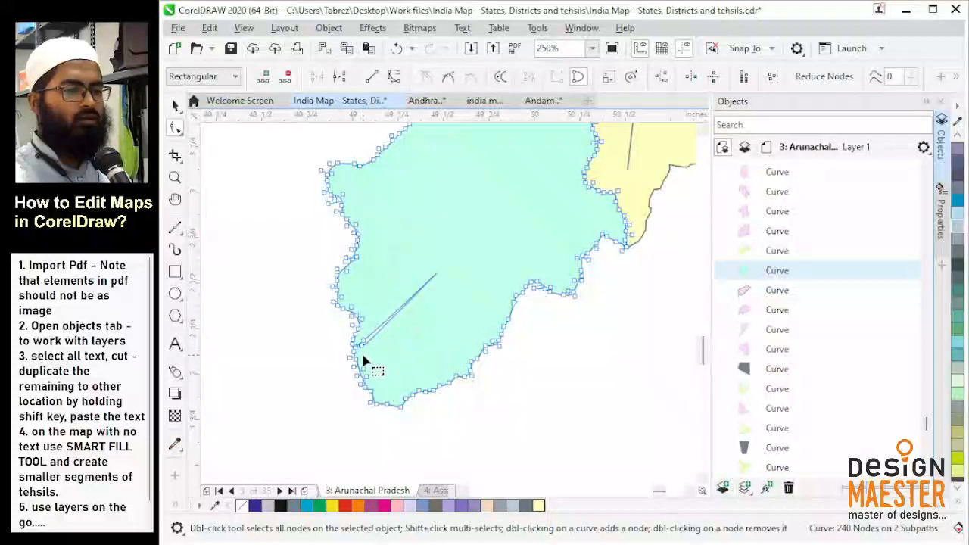
Delete the remaining nodes of the stray line that runs inward from the turquoise district's western edge.
scroll(364, 344, up, 5)
drag(304, 314, 432, 375)
key(Delete)
key(Delete)
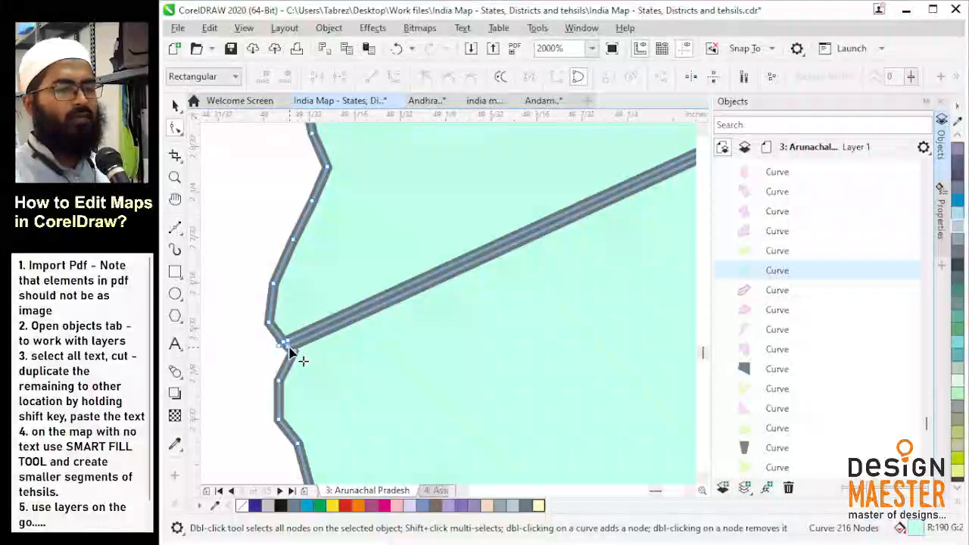
click(289, 348)
scroll(303, 352, down, 4)
scroll(310, 368, up, 4)
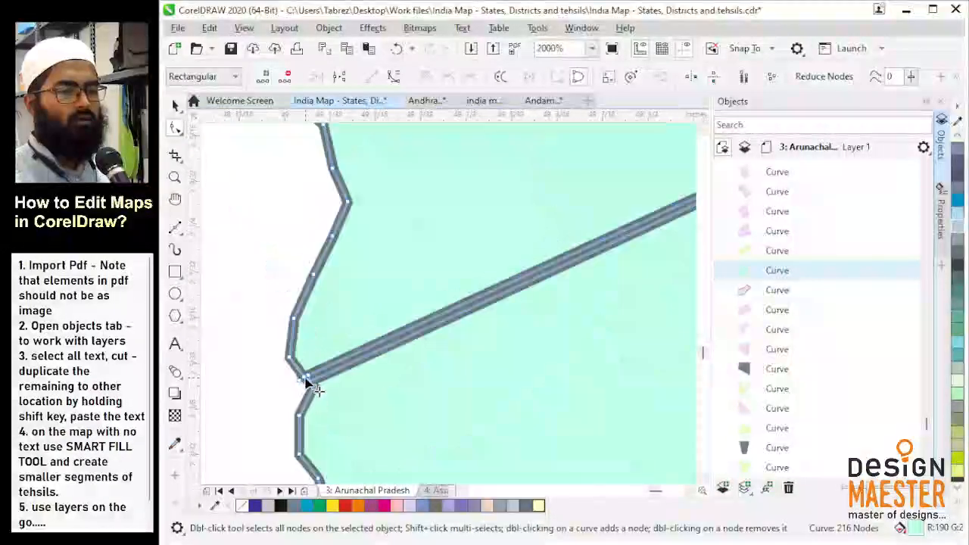
scroll(314, 392, up, 5)
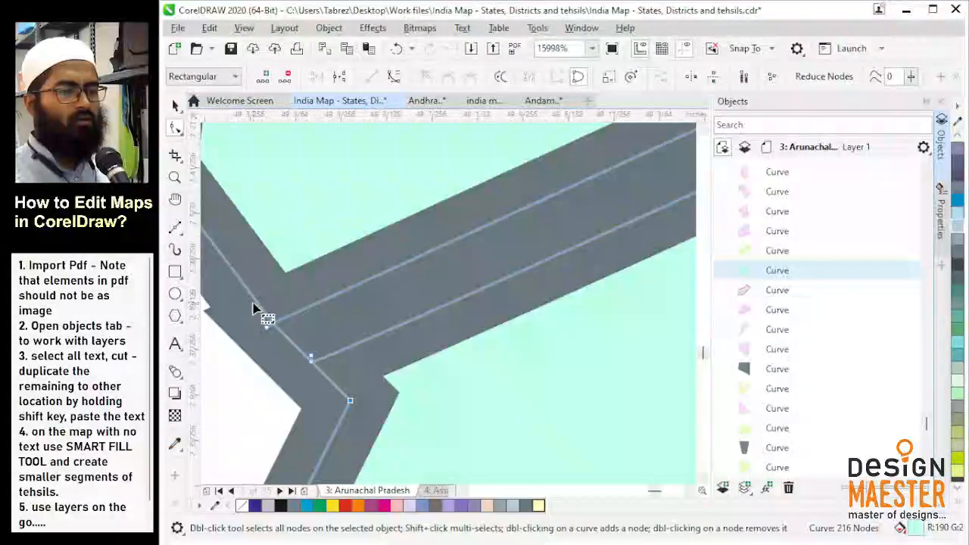
scroll(333, 390, down, 3)
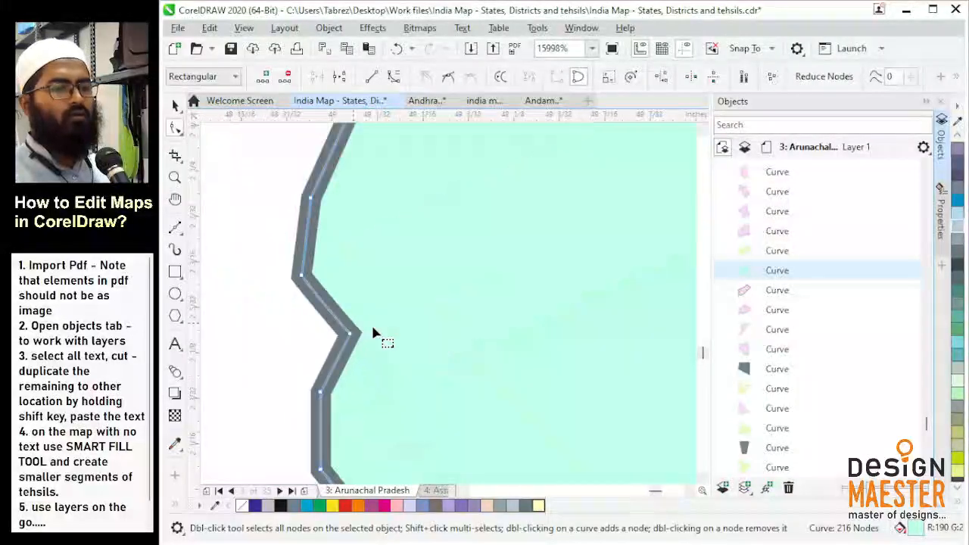
Delete the nodes of the stray line inside the southwestern part of the yellow southeastern district.
scroll(374, 335, down, 8)
scroll(527, 229, up, 3)
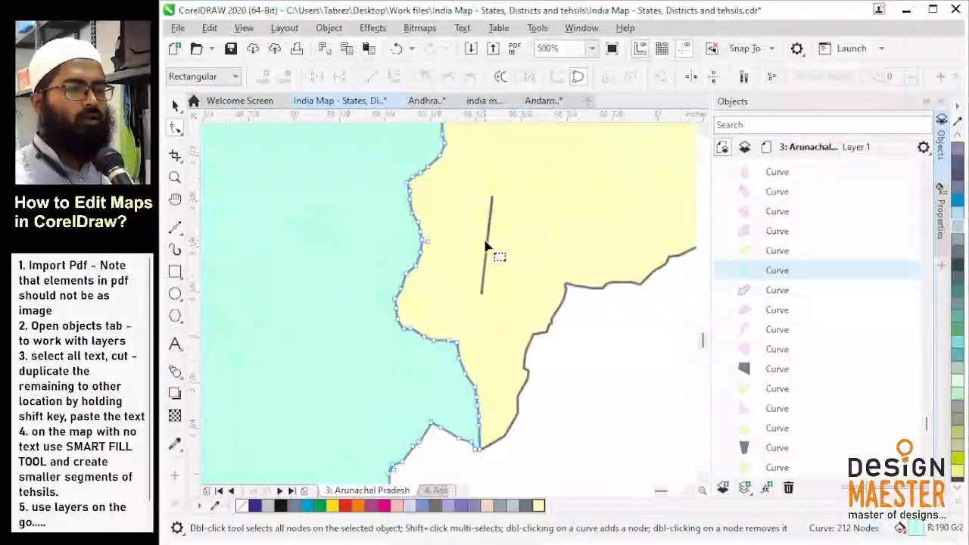
click(490, 241)
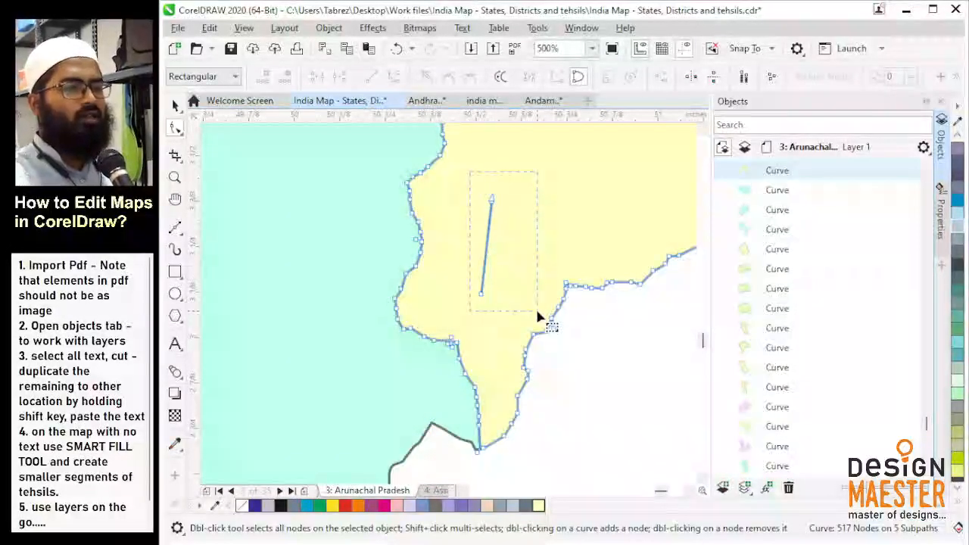
scroll(471, 379, down, 2)
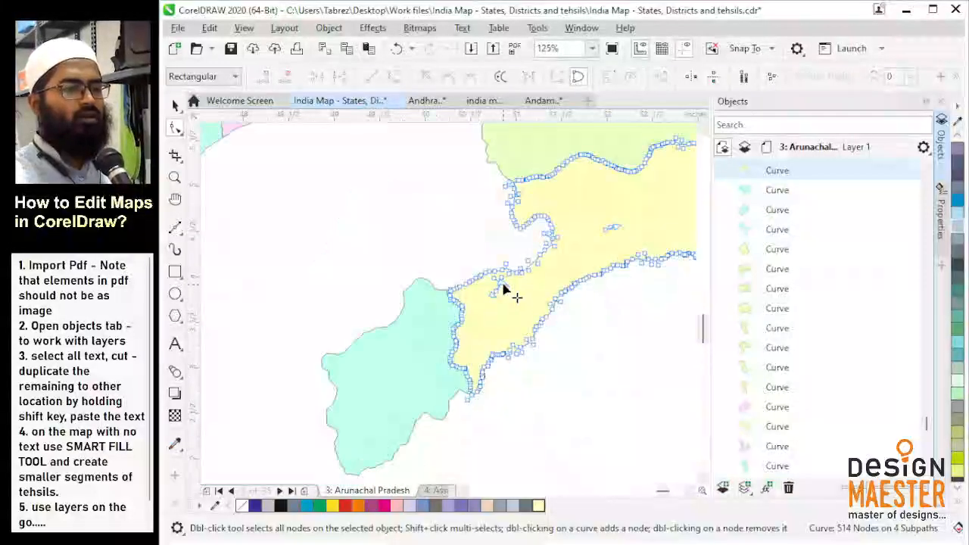
Delete the remaining short stray segments inside the yellow southeastern district's shape.
scroll(506, 294, up, 8)
drag(462, 252, 468, 316)
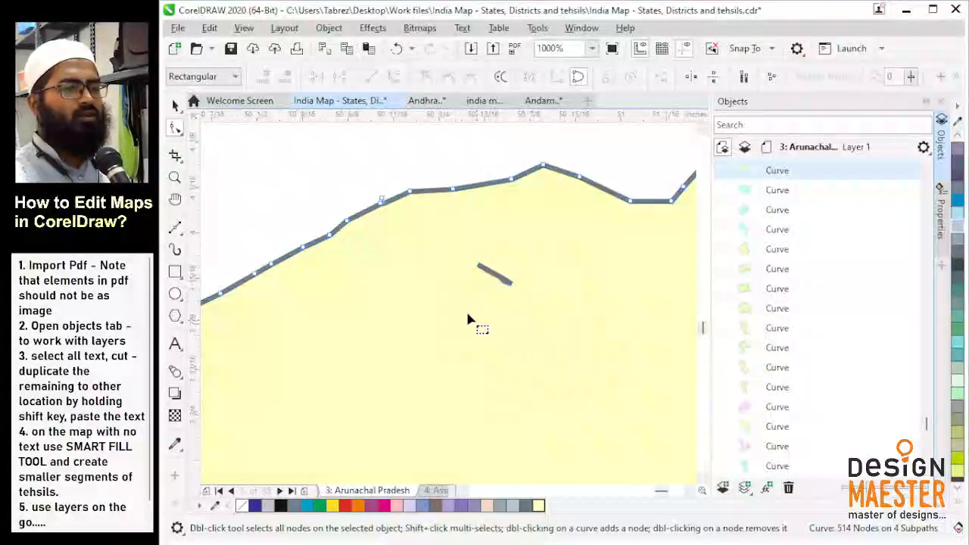
key(Delete)
scroll(392, 318, down, 8)
scroll(511, 255, up, 8)
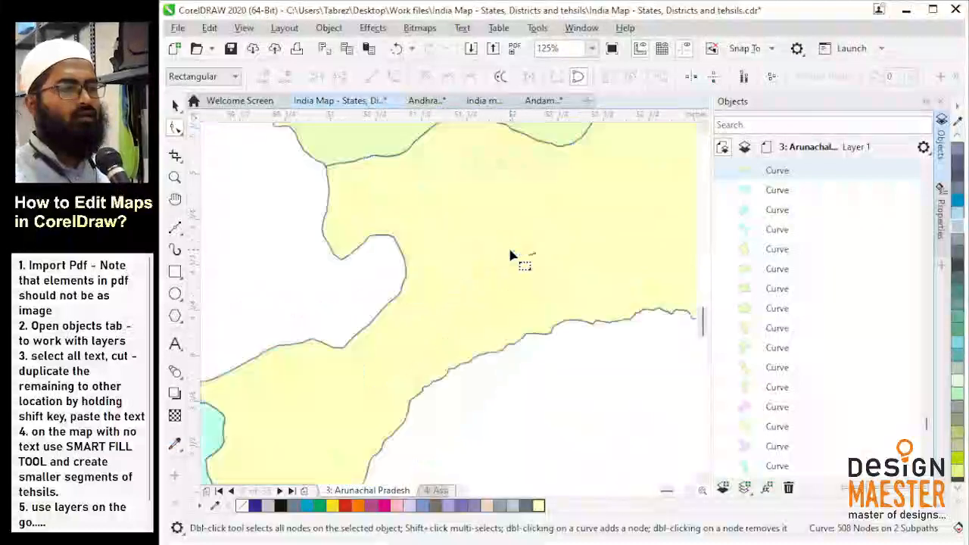
scroll(522, 310, down, 3)
key(Delete)
Duplicate the whole welded district map and place the copy in the empty space east of it.
scroll(507, 318, down, 8)
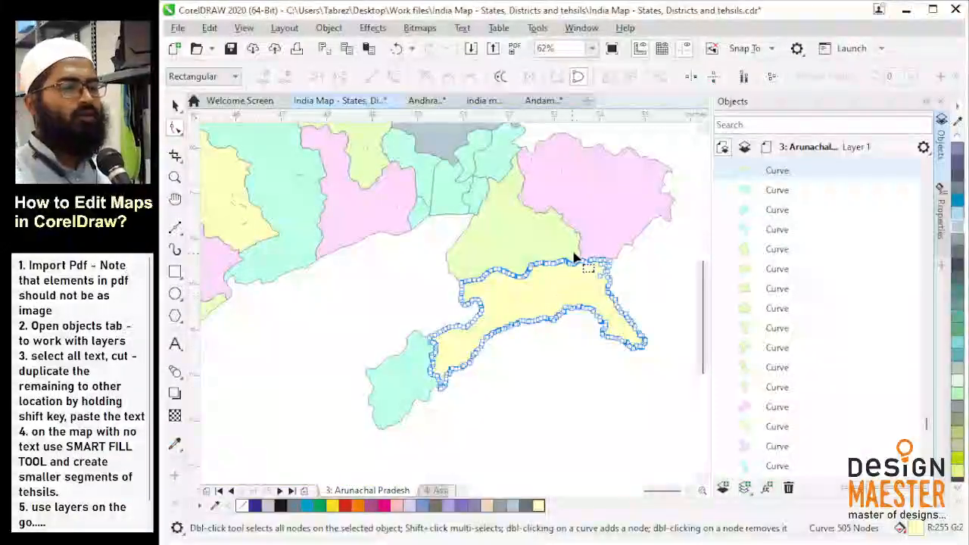
scroll(636, 186, up, 4)
scroll(536, 273, down, 4)
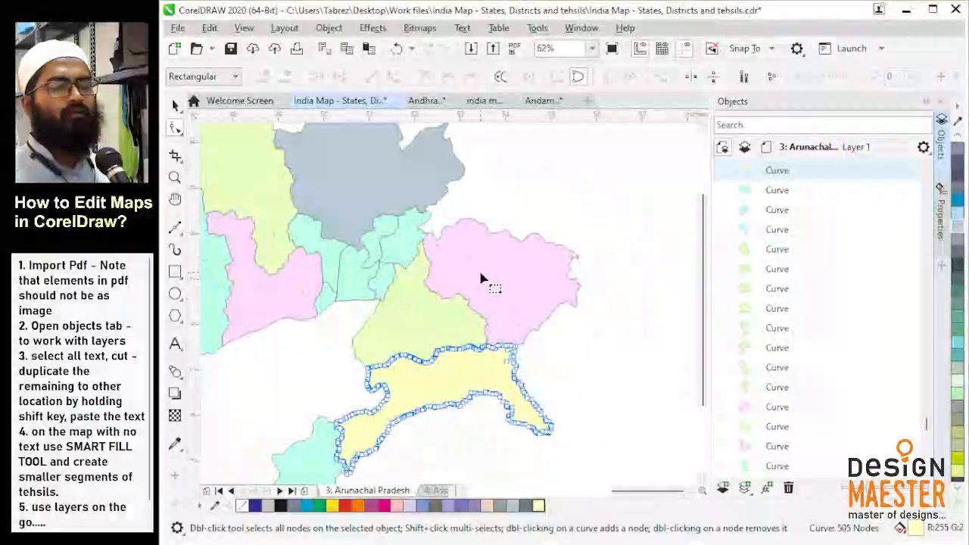
scroll(539, 289, down, 7)
scroll(365, 324, up, 2)
scroll(402, 285, down, 1)
scroll(309, 255, down, 3)
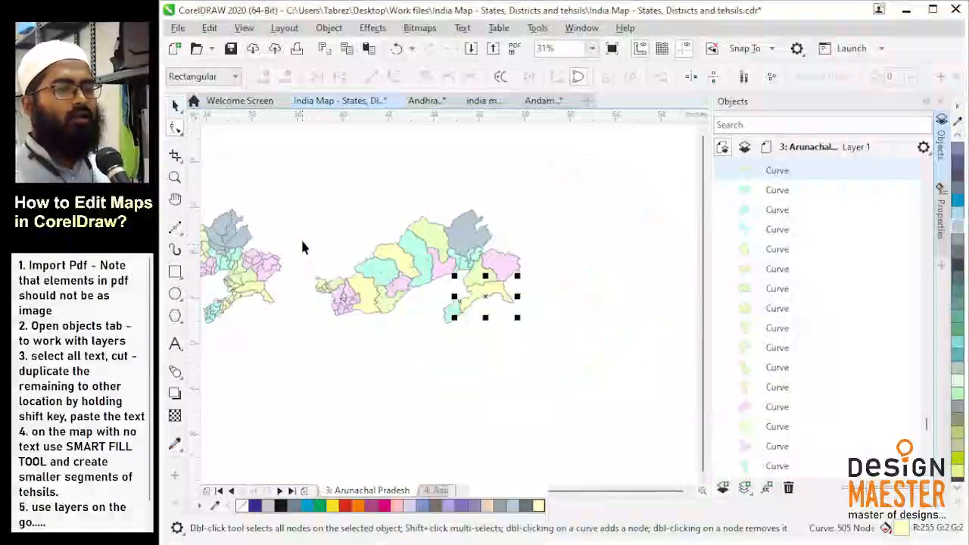
key(space)
drag(303, 188, 574, 350)
scroll(398, 303, down, 1)
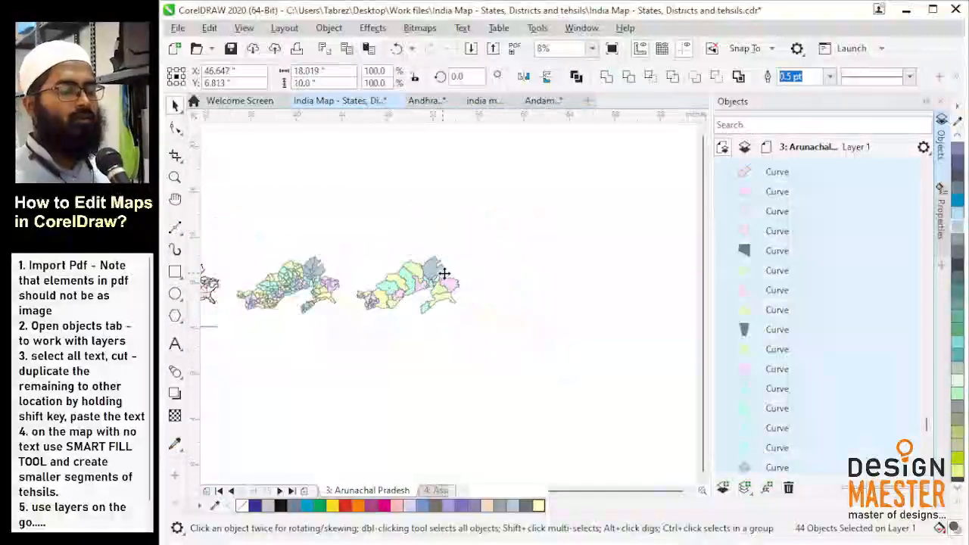
scroll(444, 273, up, 1)
scroll(444, 273, up, 3)
scroll(398, 292, down, 3)
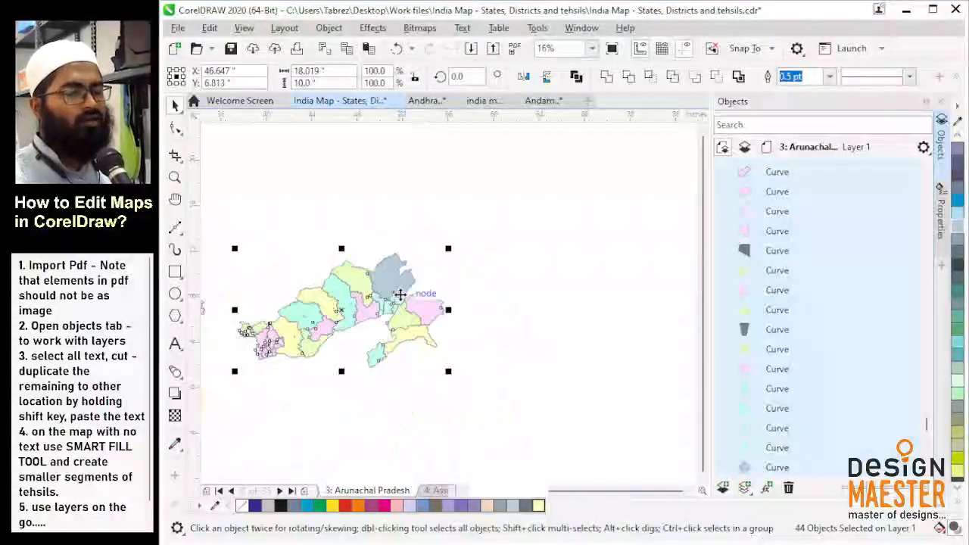
drag(308, 308, 548, 309)
scroll(556, 296, down, 2)
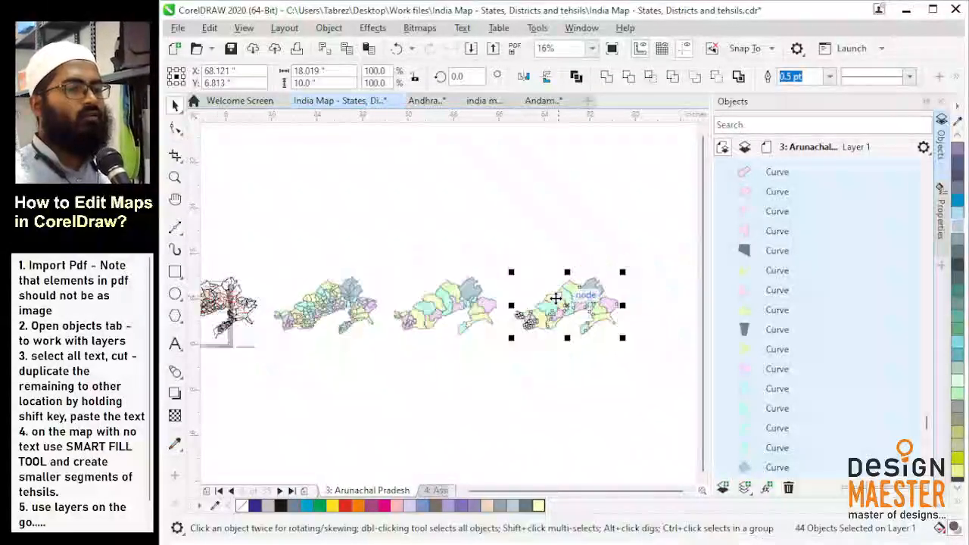
Weld all district shapes of the easternmost map copy into one single state outline.
scroll(603, 301, up, 2)
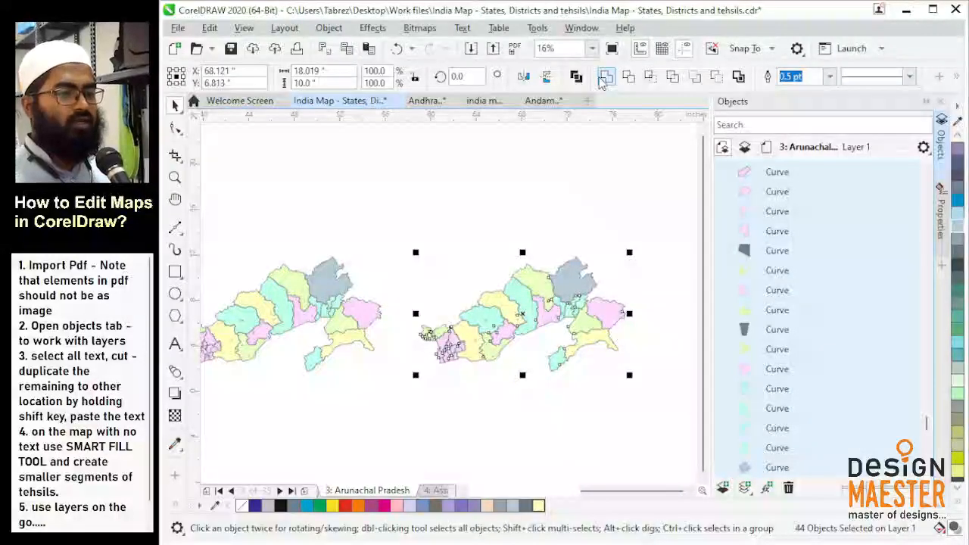
click(601, 77)
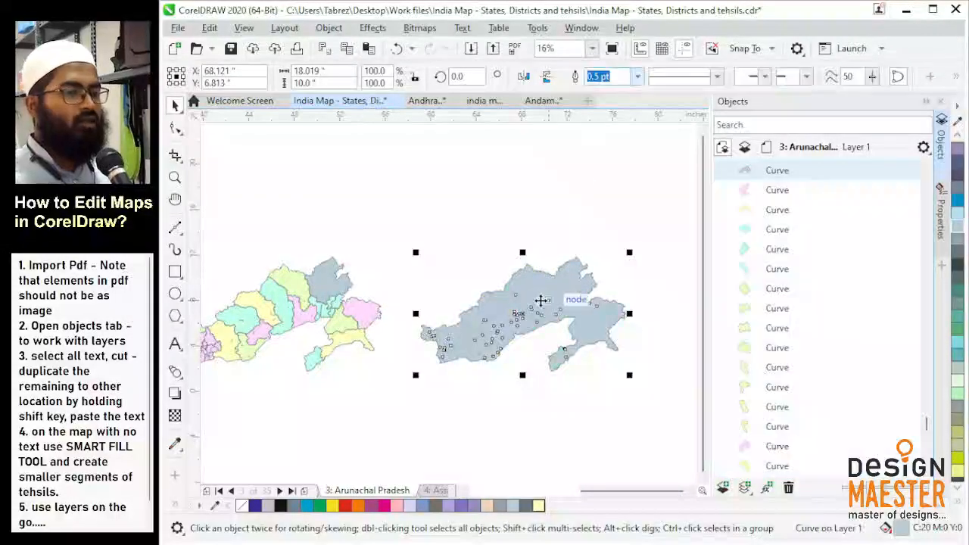
scroll(527, 302, up, 5)
scroll(463, 296, down, 3)
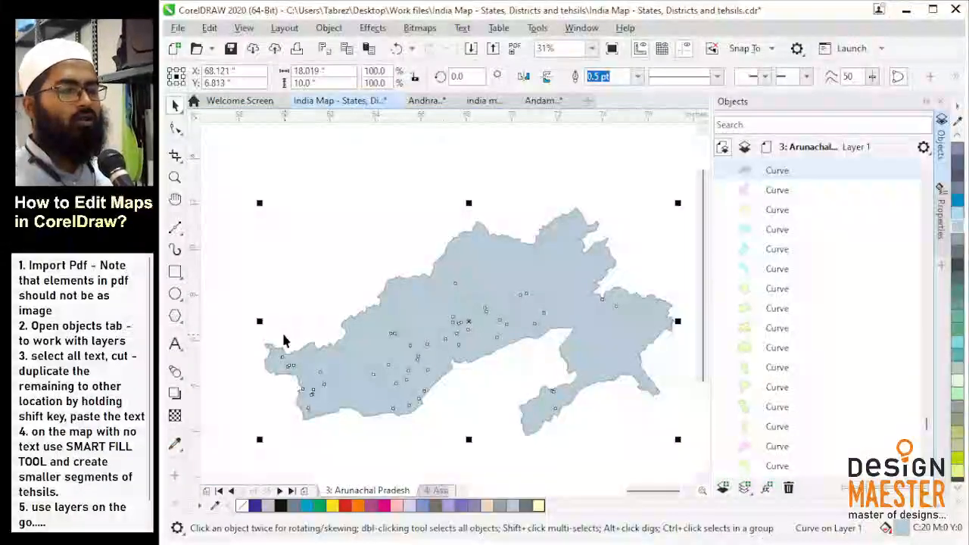
scroll(610, 279, down, 2)
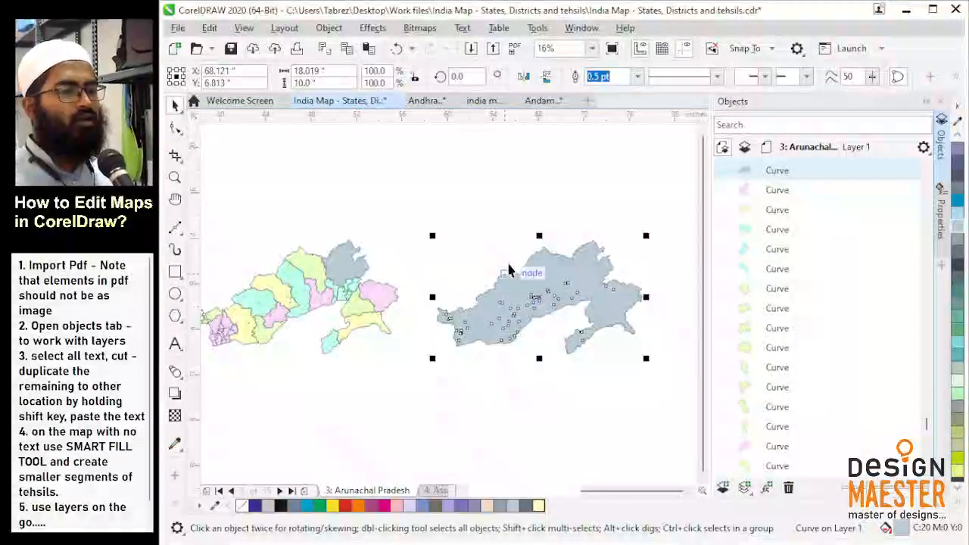
scroll(601, 222, down, 1)
scroll(422, 328, up, 1)
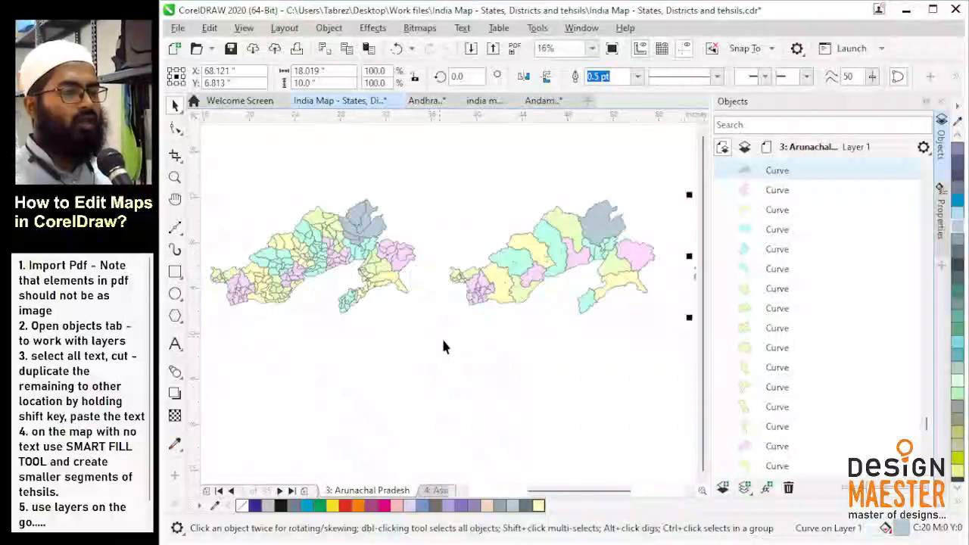
click(432, 322)
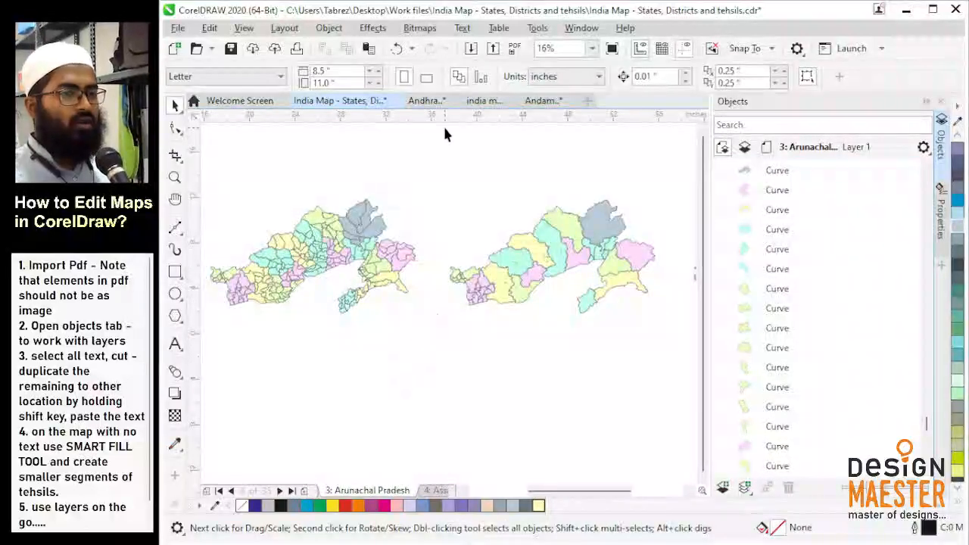
Open the Assam page and select the whole grouped map.
key(Page_Down)
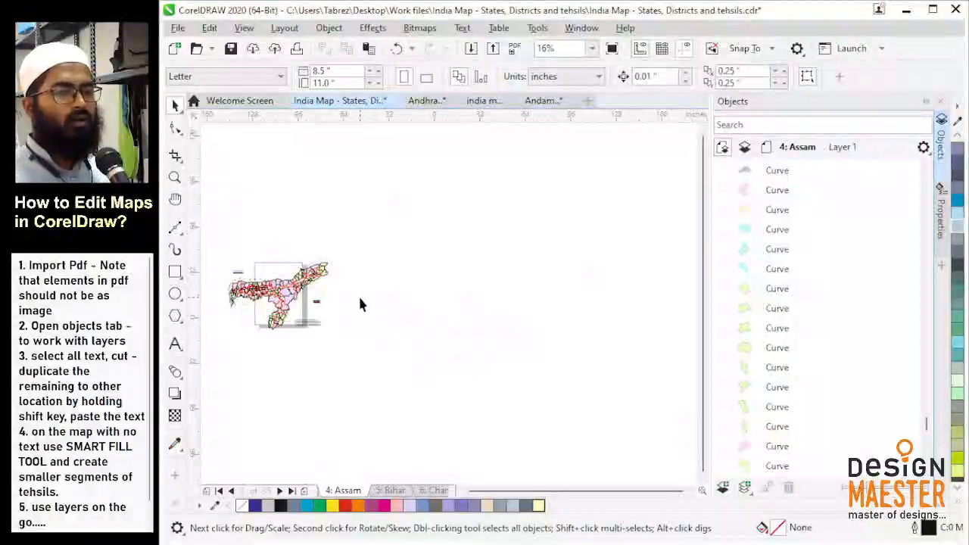
scroll(469, 314, up, 2)
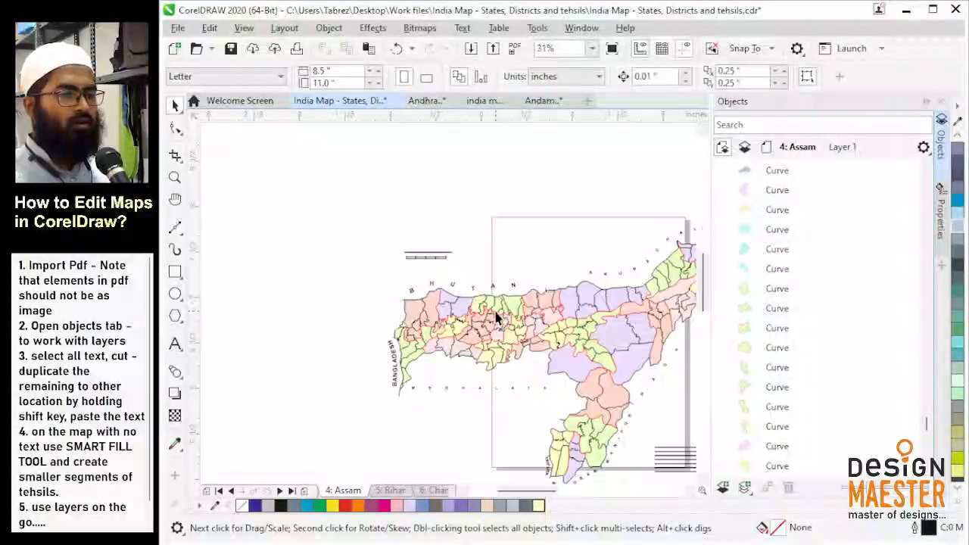
scroll(496, 318, up, 6)
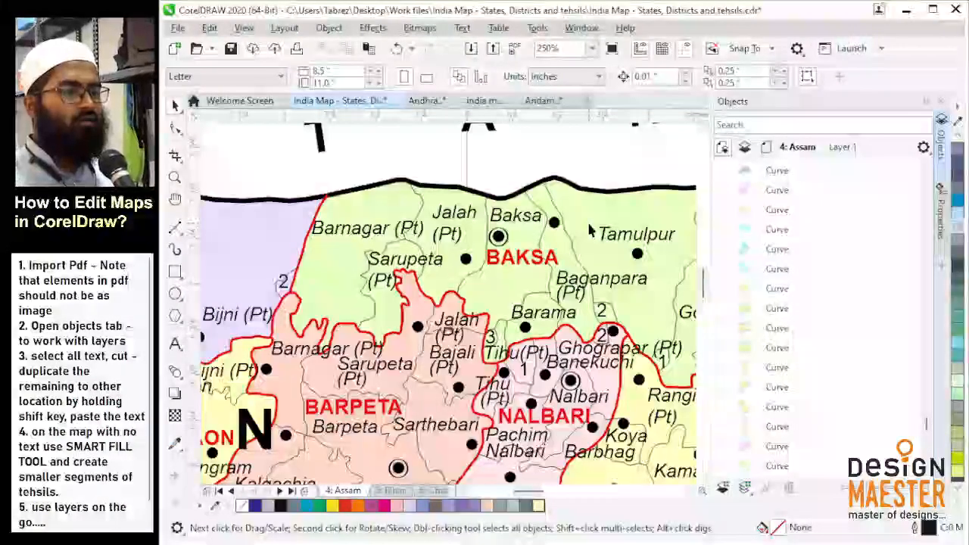
click(606, 179)
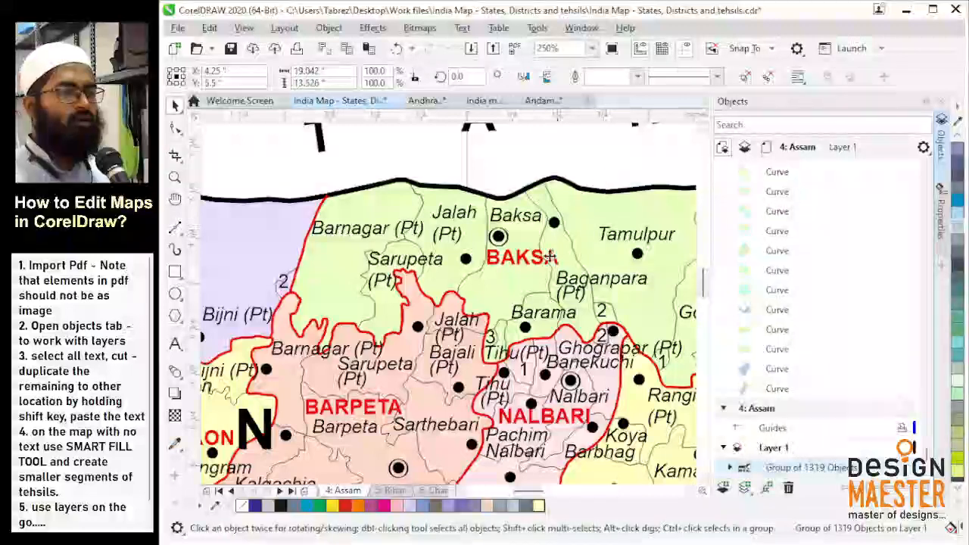
Try to move the grouped Assam map slightly upward.
scroll(552, 277, down, 2)
drag(551, 277, 564, 216)
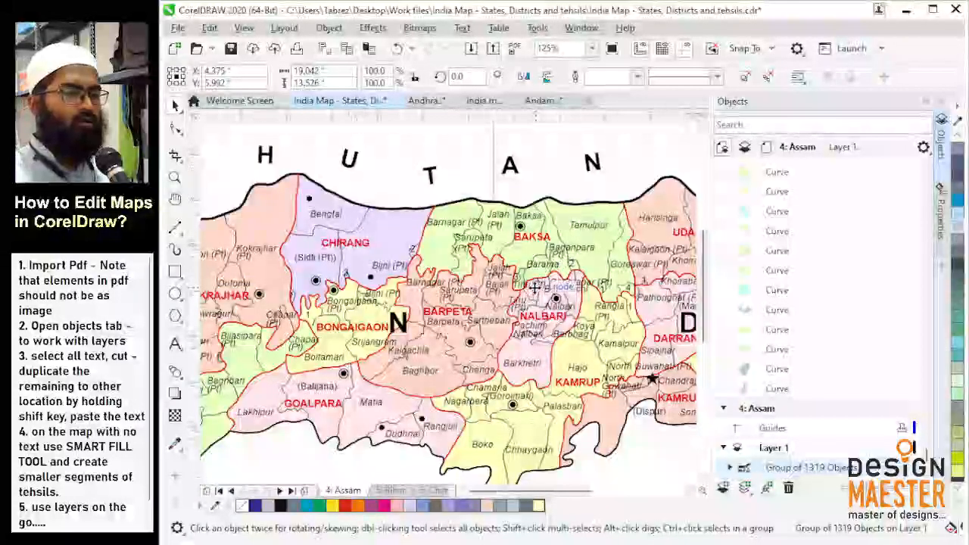
scroll(535, 287, down, 2)
scroll(535, 288, down, 2)
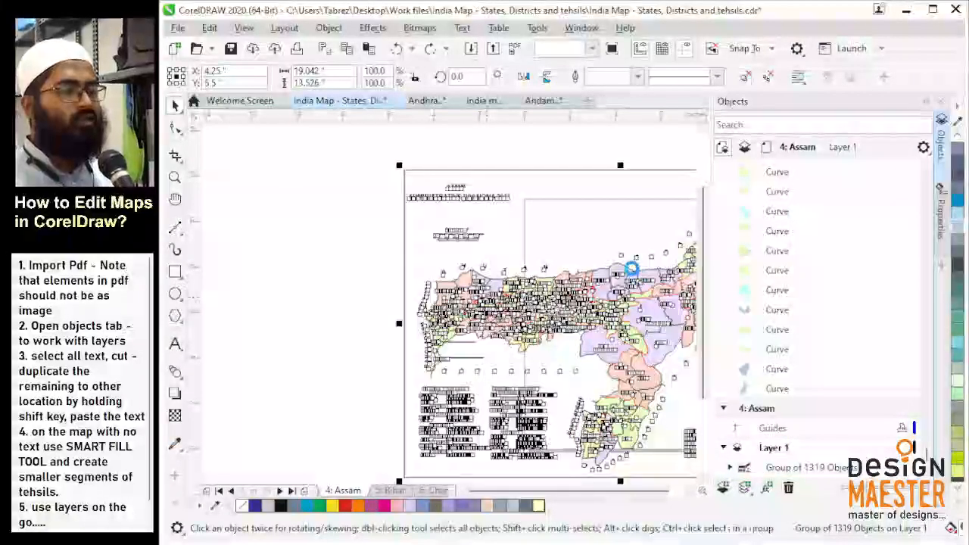
Ungroup the Assam map and try pulling a single purple tehsil fill out above the northern border.
click(571, 207)
scroll(567, 162, up, 2)
click(564, 218)
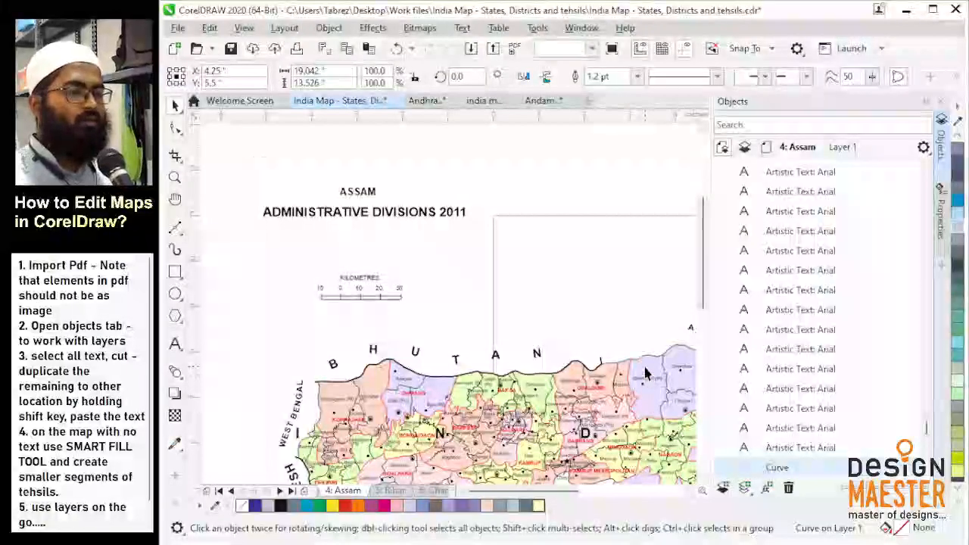
drag(645, 371, 635, 289)
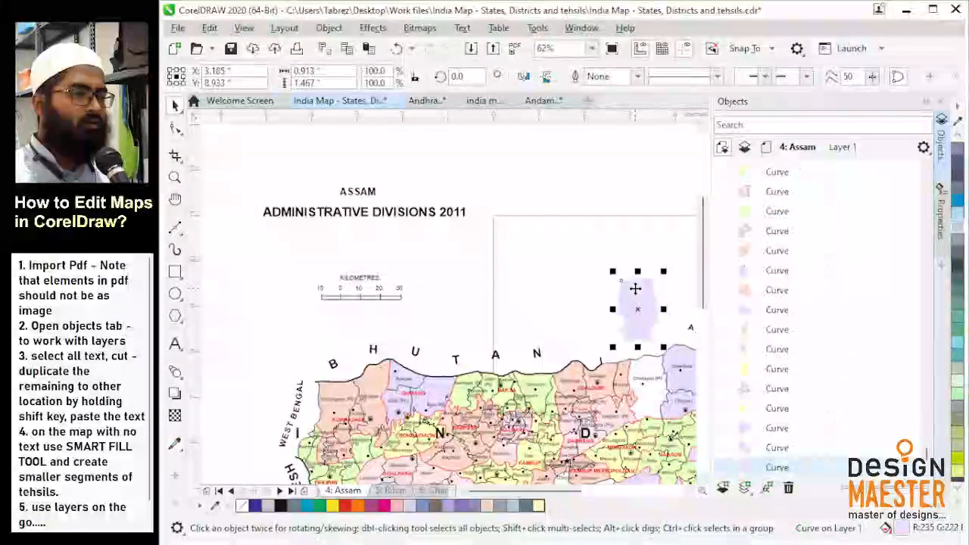
key(ctrl+z)
click(589, 234)
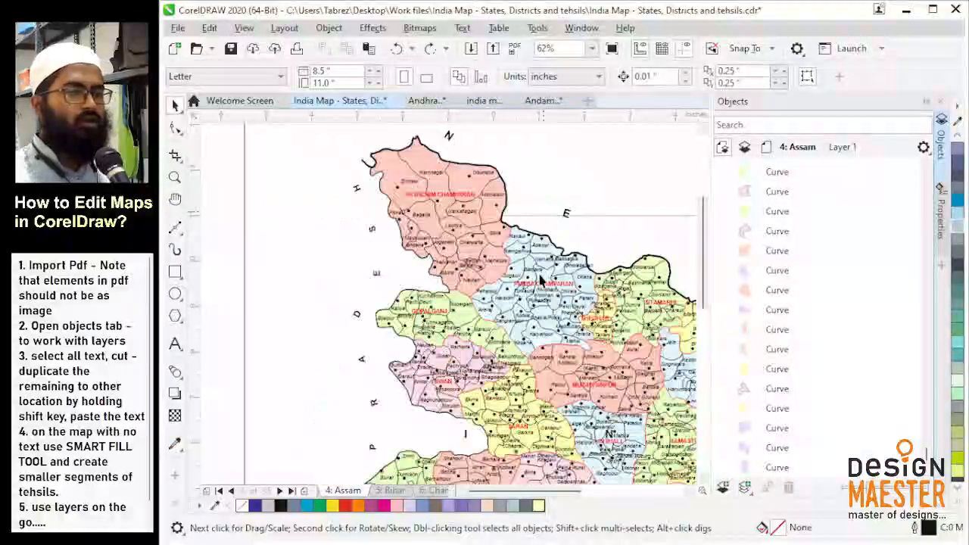
Ungroup the Bihar map and try pulling the Ramnagar tehsil's fill out of Pashchim Champaran.
scroll(592, 267, up, 1)
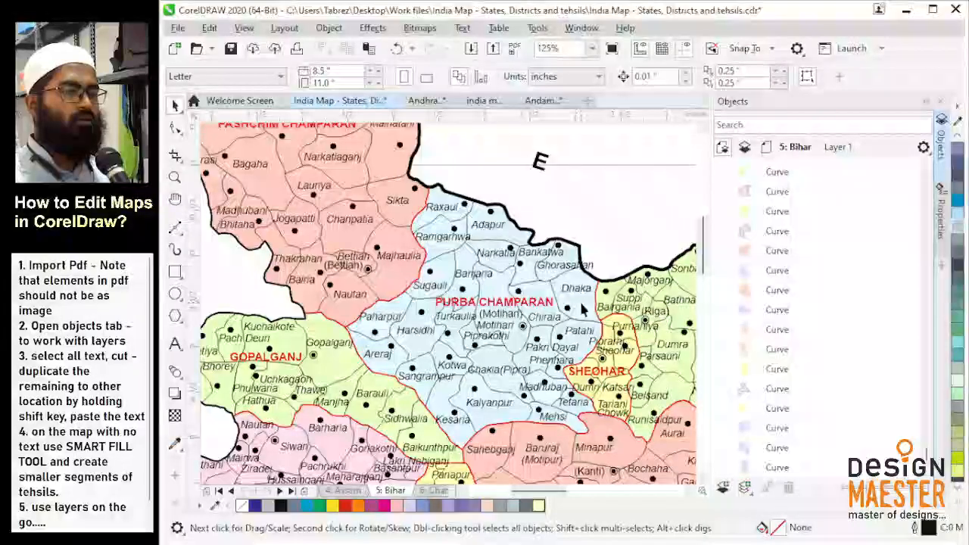
scroll(579, 306, down, 1)
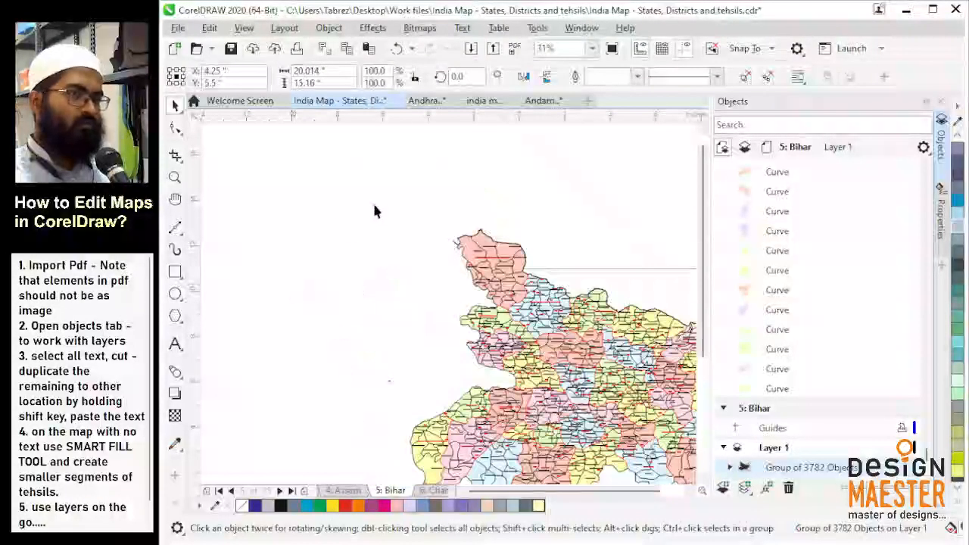
scroll(496, 248, up, 4)
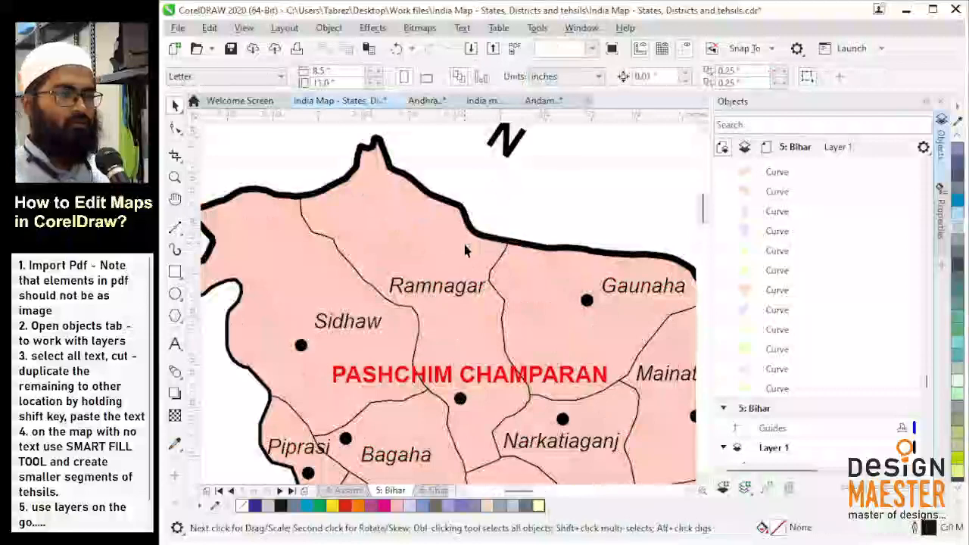
click(495, 218)
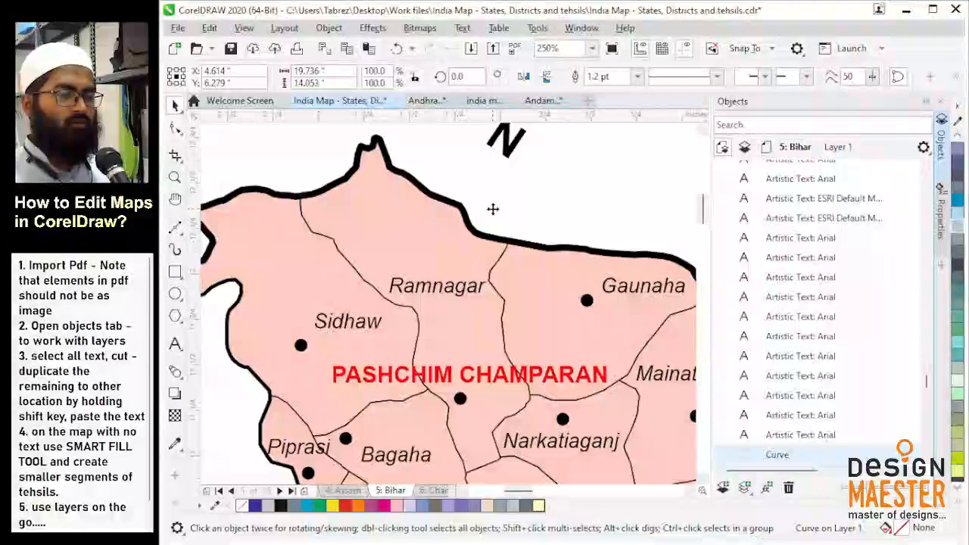
scroll(491, 212, down, 2)
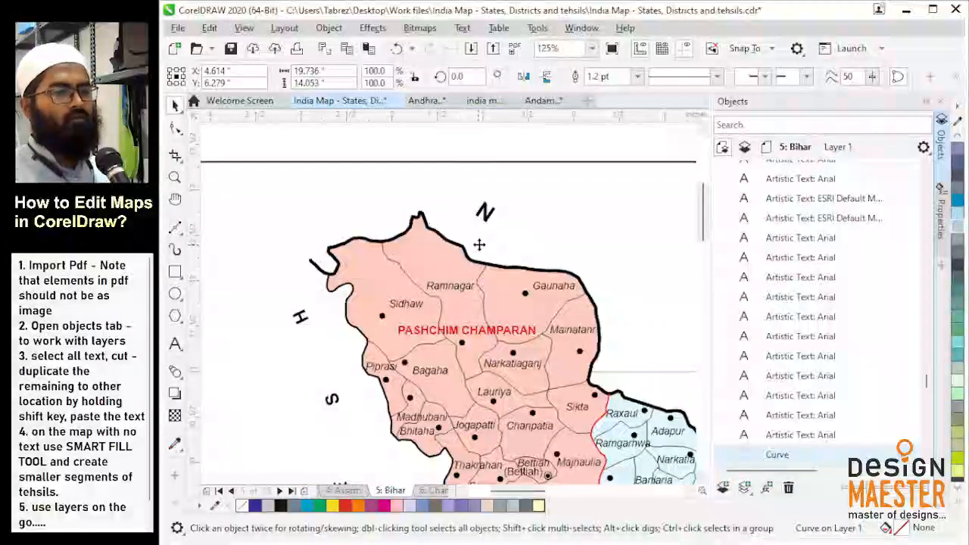
click(444, 274)
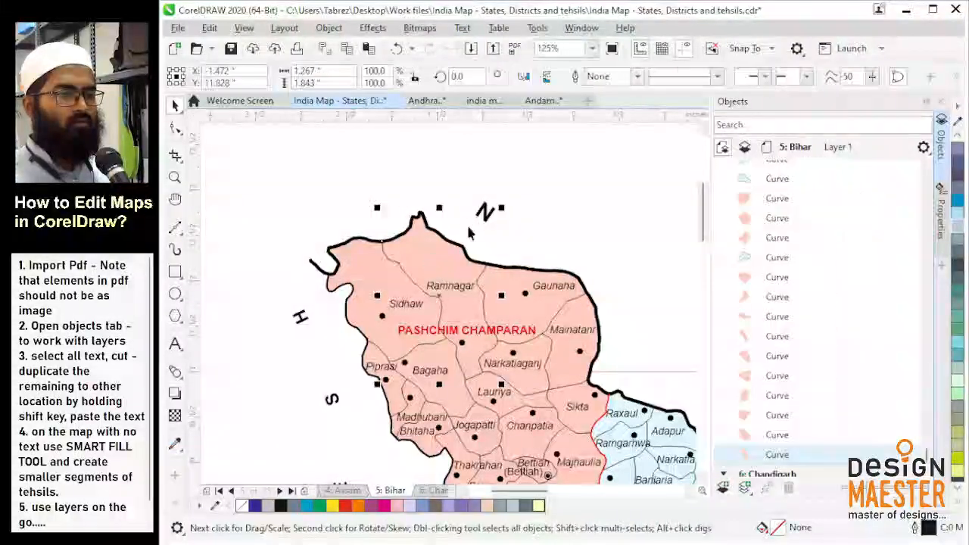
drag(428, 260, 493, 196)
key(ctrl+z)
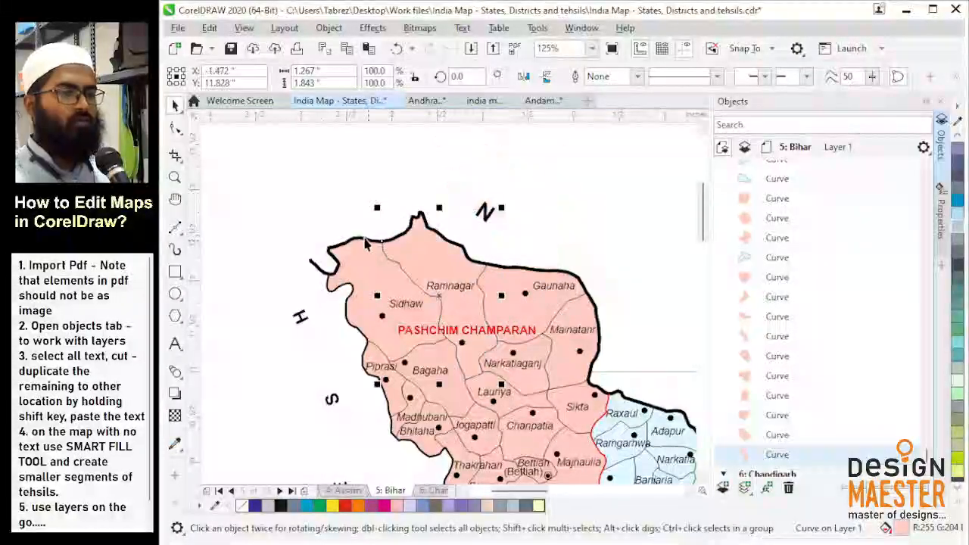
Return to the Arunachal Pradesh page and examine the tehsil boundaries around Dibang Valley on the original map.
scroll(367, 244, down, 3)
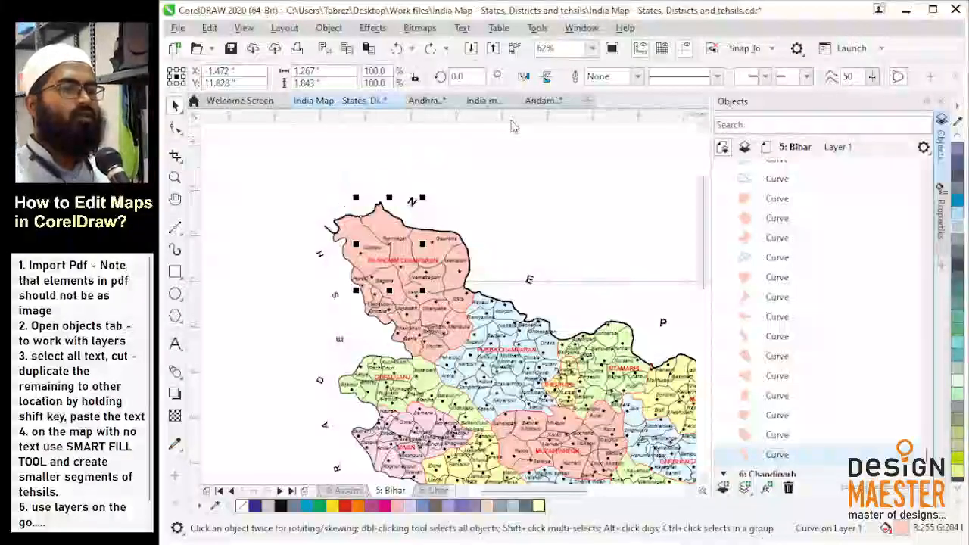
click(429, 143)
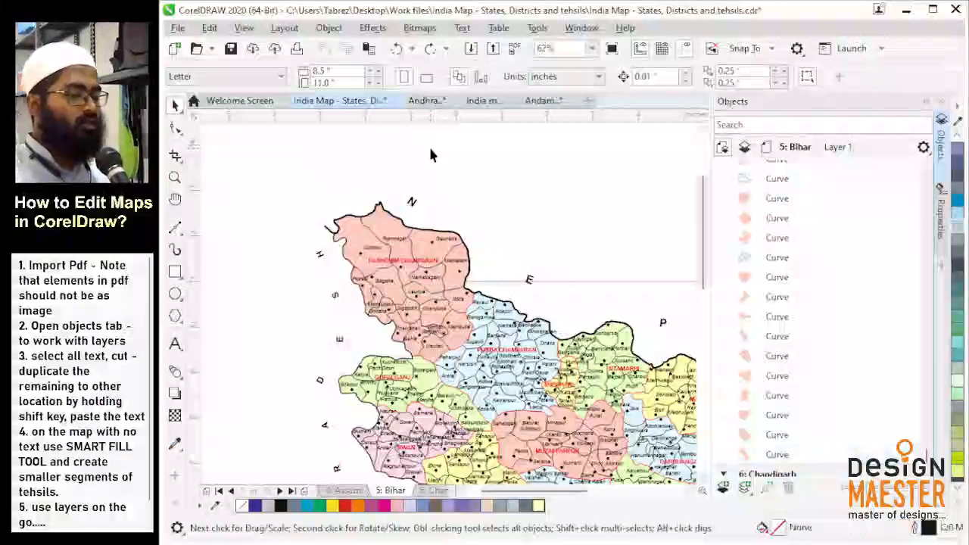
scroll(429, 145, up, 3)
key(Page_Up)
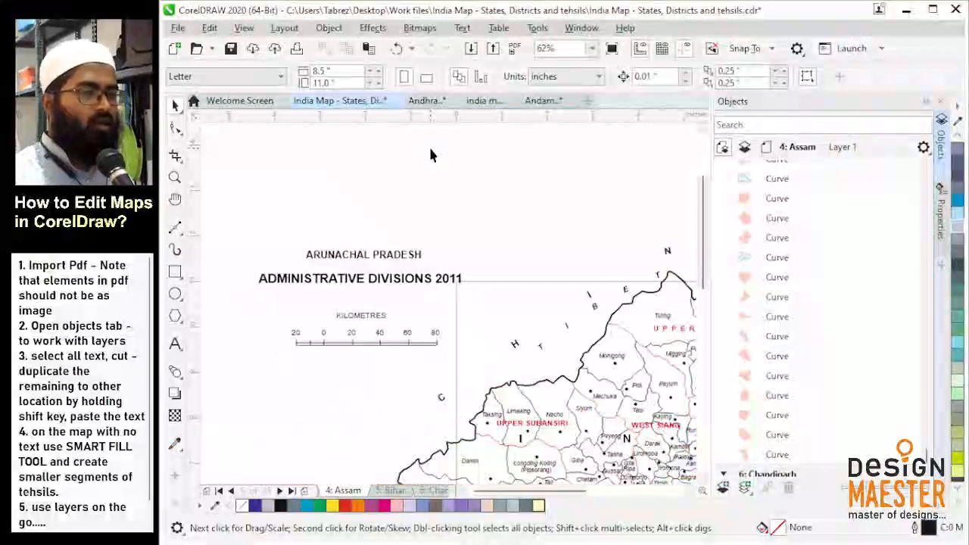
scroll(414, 230, down, 1)
scroll(477, 297, down, 1)
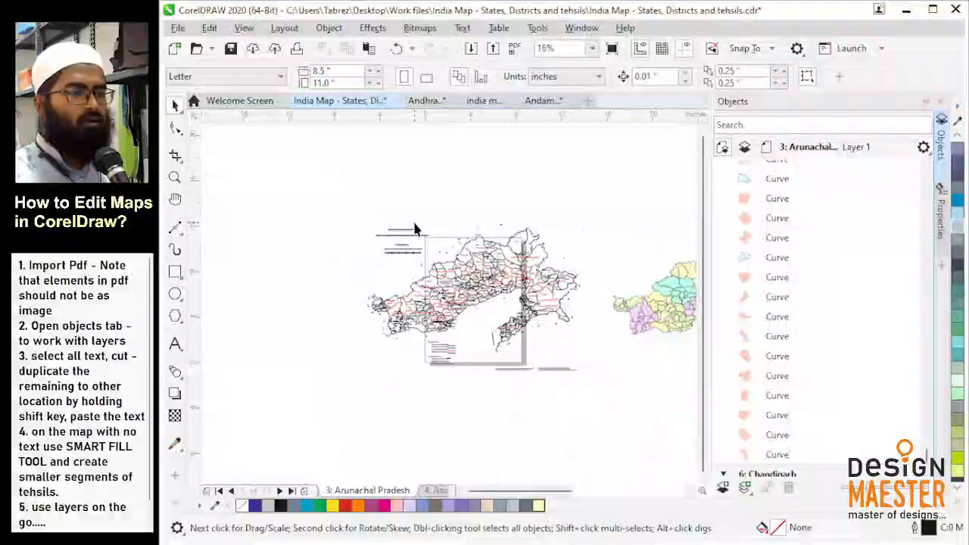
scroll(519, 297, down, 1)
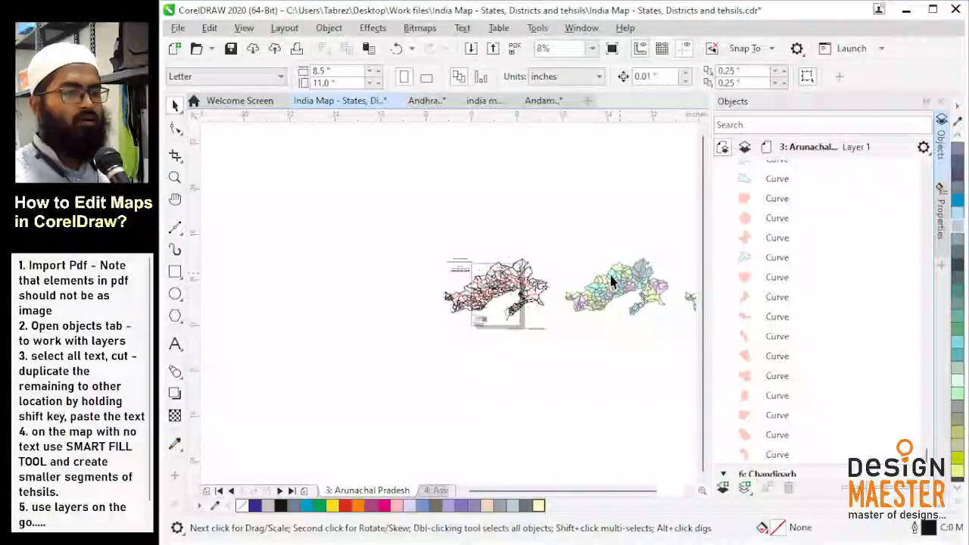
scroll(489, 265, down, 1)
scroll(492, 261, up, 1)
scroll(491, 258, up, 2)
scroll(491, 258, up, 2)
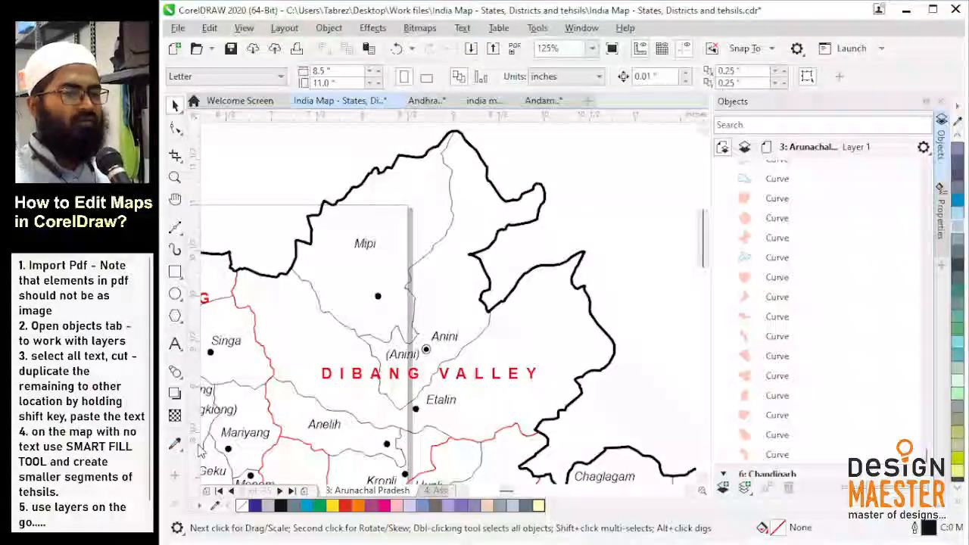
Fill the Anini tehsil in Dibang Valley with the Smart Fill tool, using slate blue and a 0.5 pt black outline.
click(175, 445)
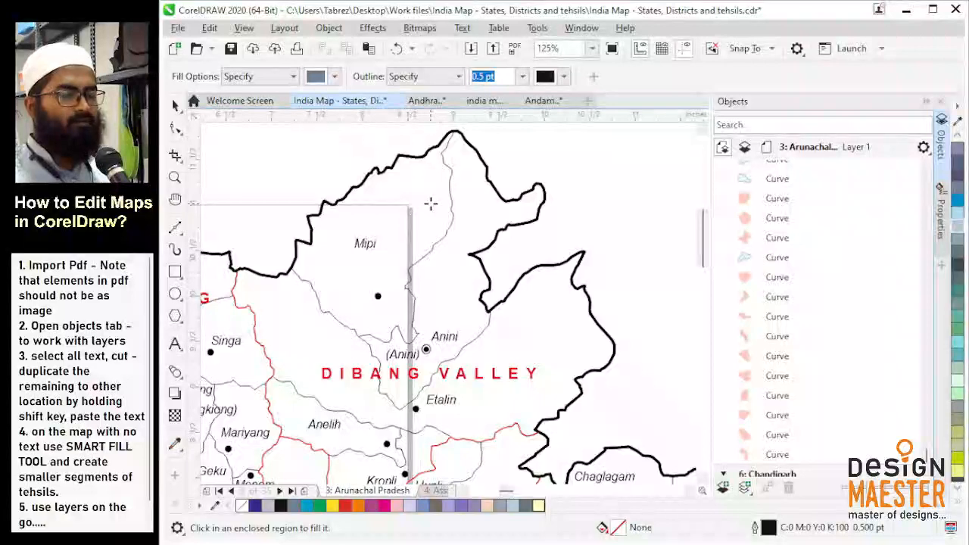
scroll(469, 174, down, 2)
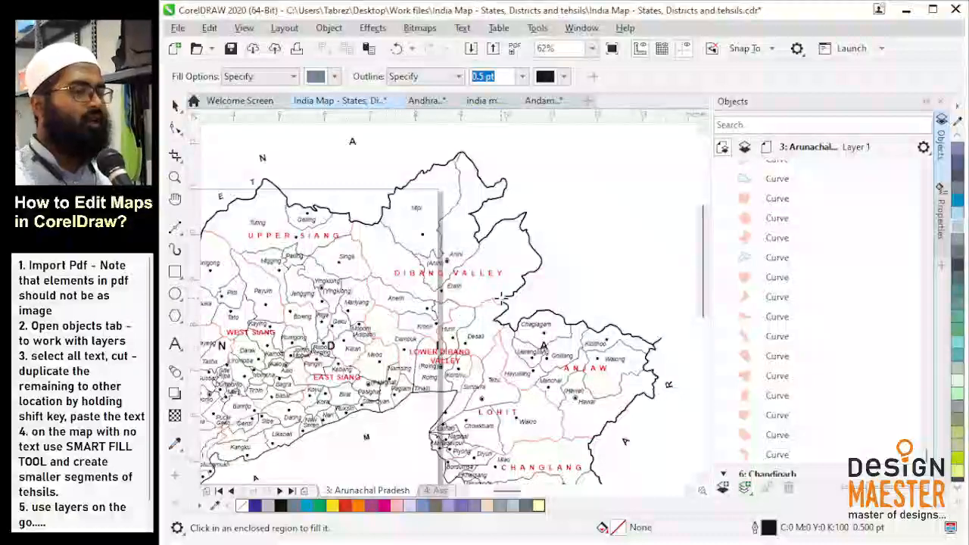
scroll(449, 203, up, 2)
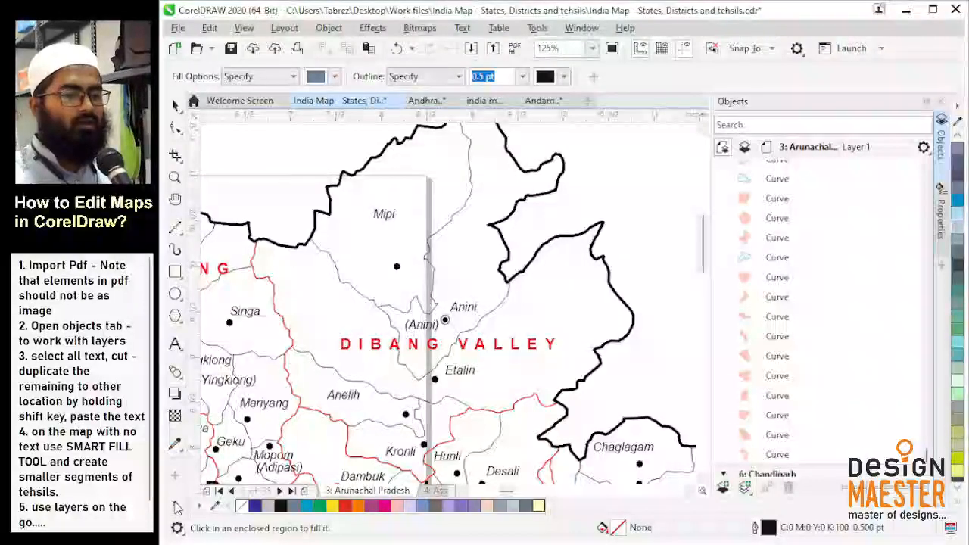
click(498, 177)
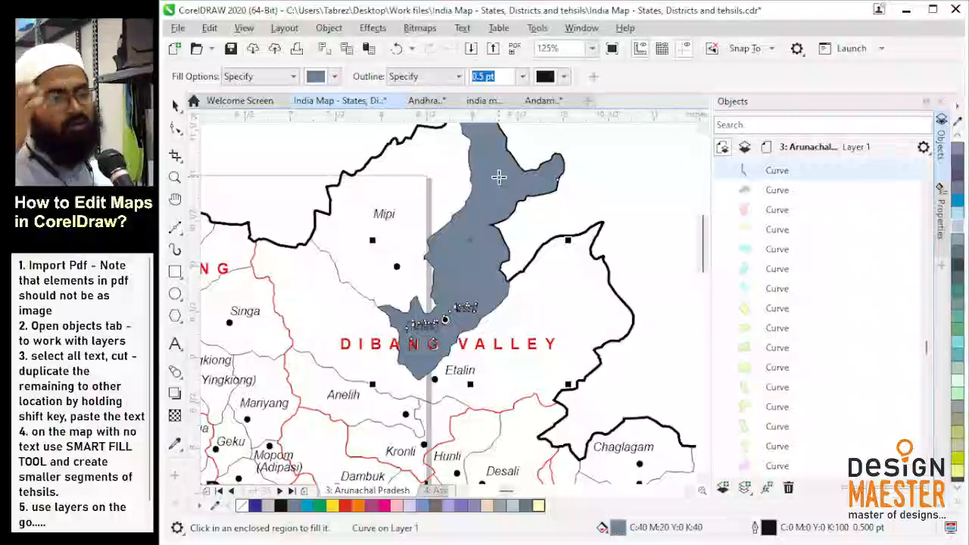
scroll(485, 246, down, 2)
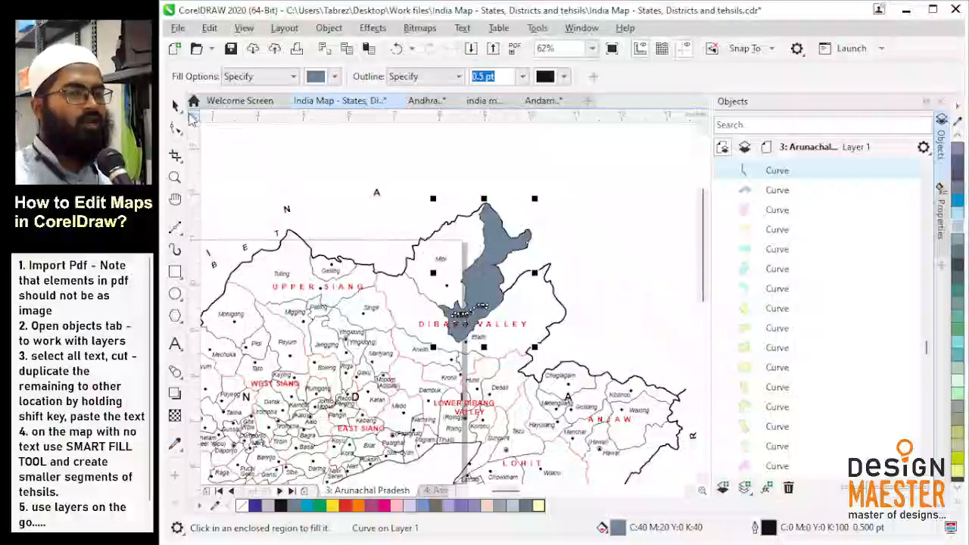
scroll(515, 287, up, 2)
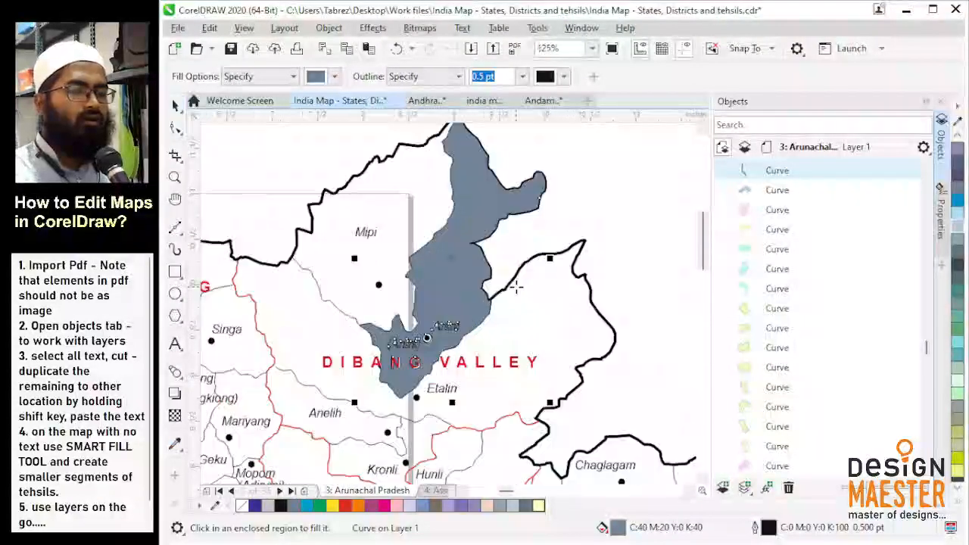
scroll(353, 303, down, 2)
scroll(400, 295, up, 4)
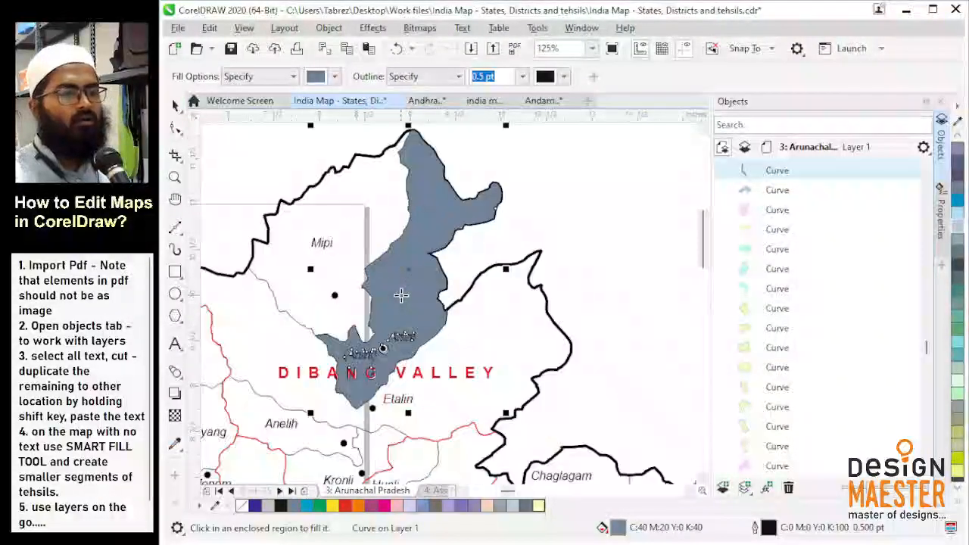
Smart-fill the two tehsils bordering Anini in slate blue, and undo all the Dibang Valley fills.
scroll(412, 331, down, 4)
scroll(411, 324, up, 4)
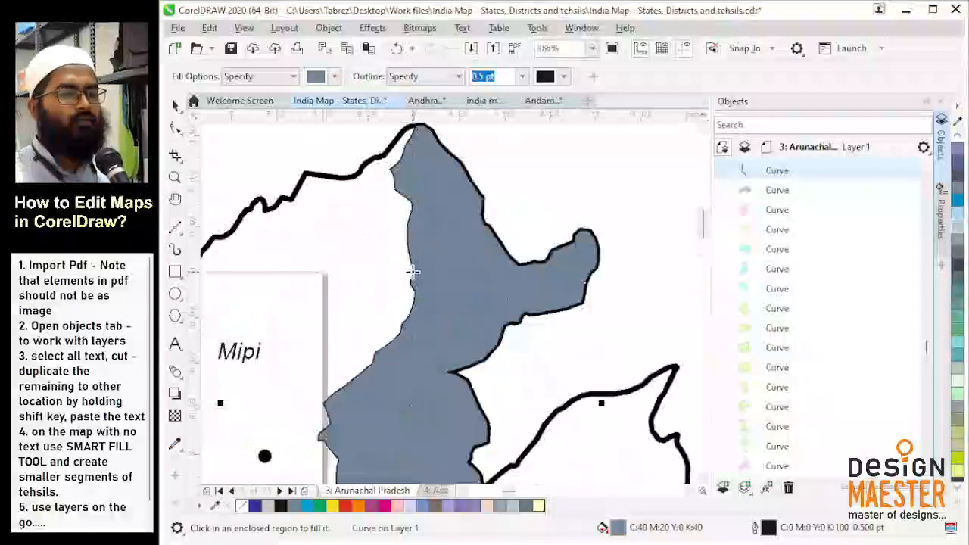
scroll(435, 236, down, 2)
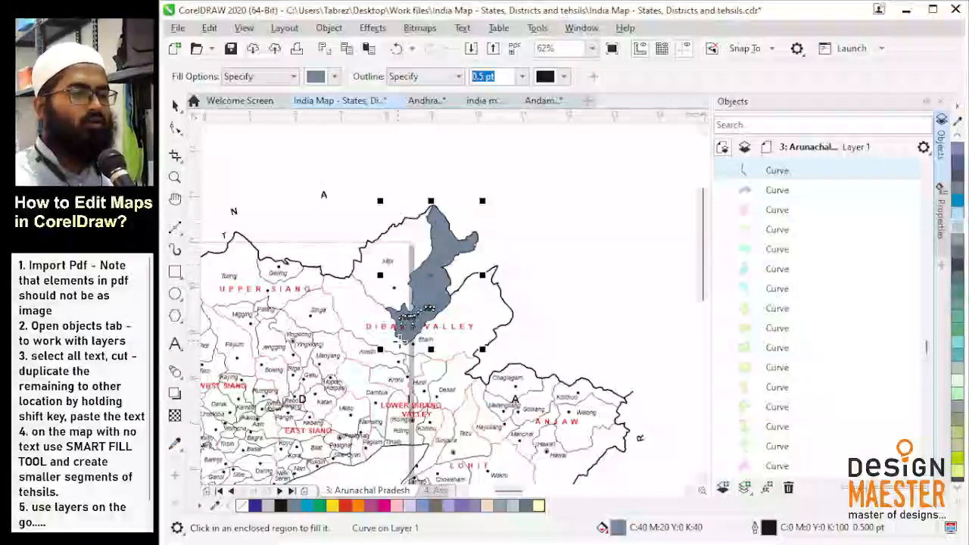
click(413, 256)
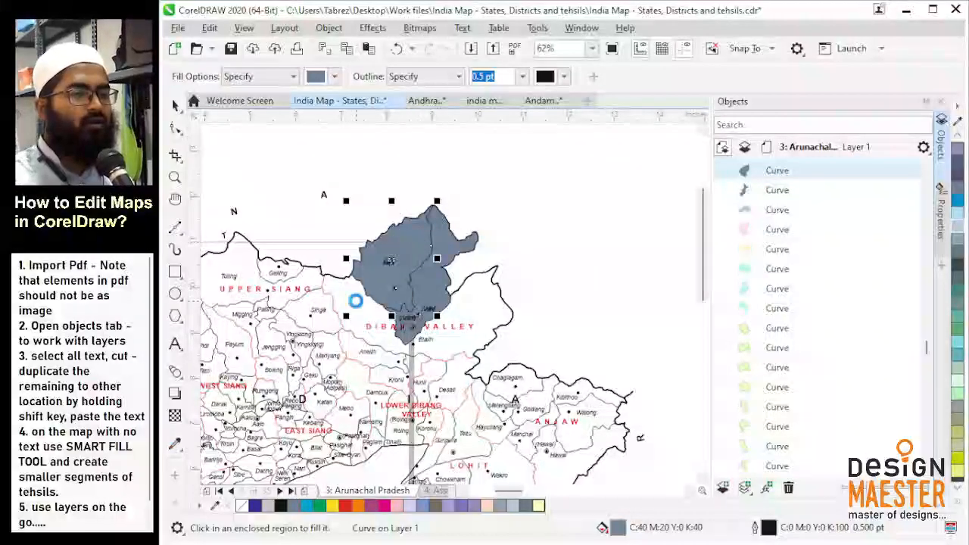
click(476, 304)
key(ctrl+z)
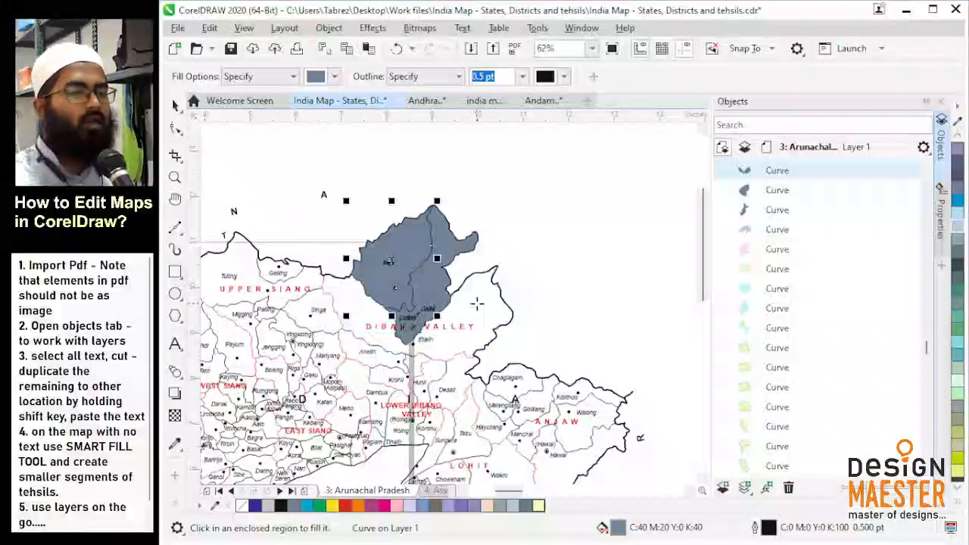
key(ctrl+z)
key(ctrl+z)
Select all text on the Arunachal Pradesh page and cut it, so only the boundary lines remain.
click(180, 109)
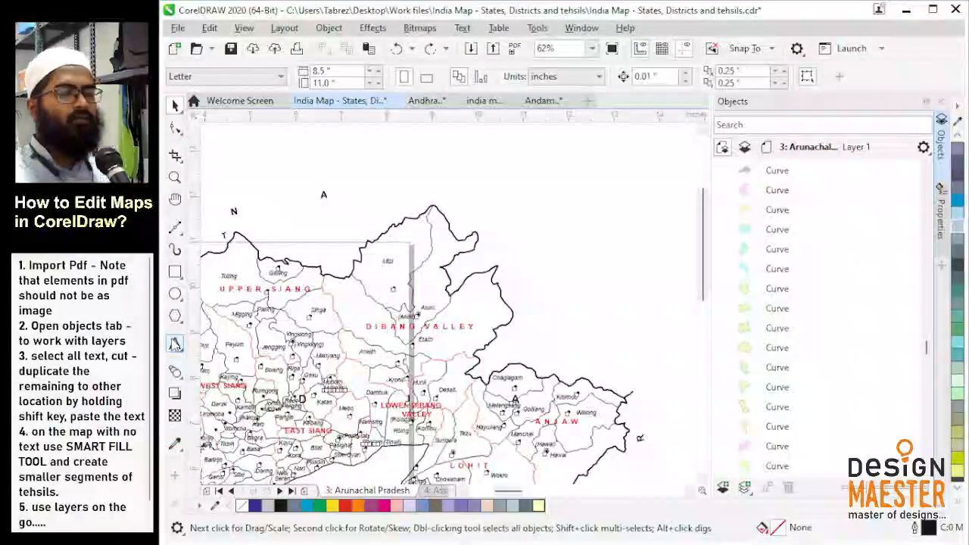
double_click(175, 344)
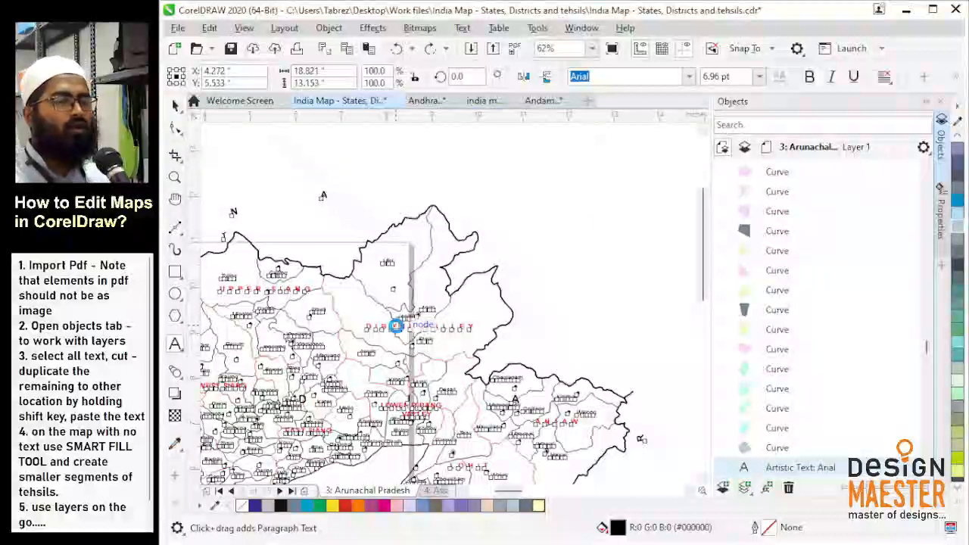
key(ctrl+x)
scroll(530, 303, down, 4)
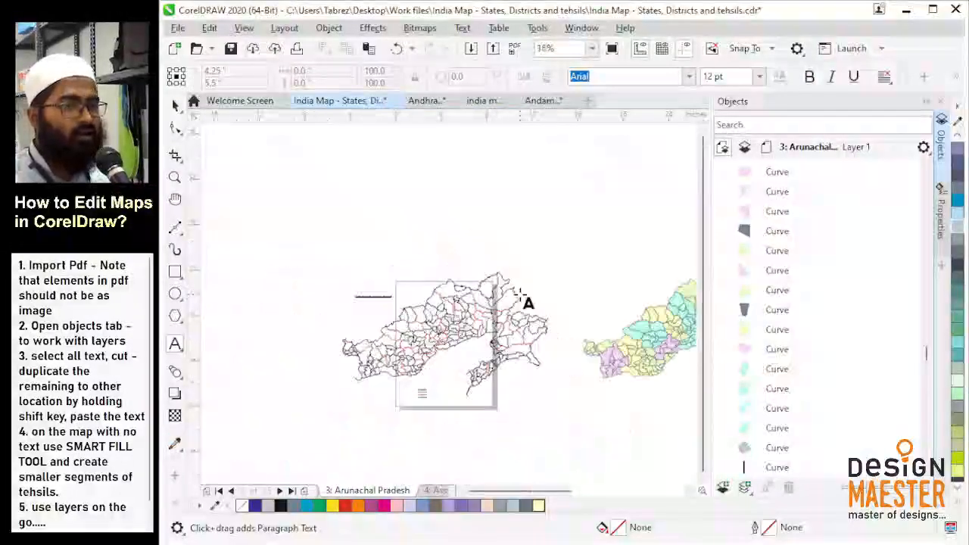
scroll(503, 296, up, 4)
click(474, 270)
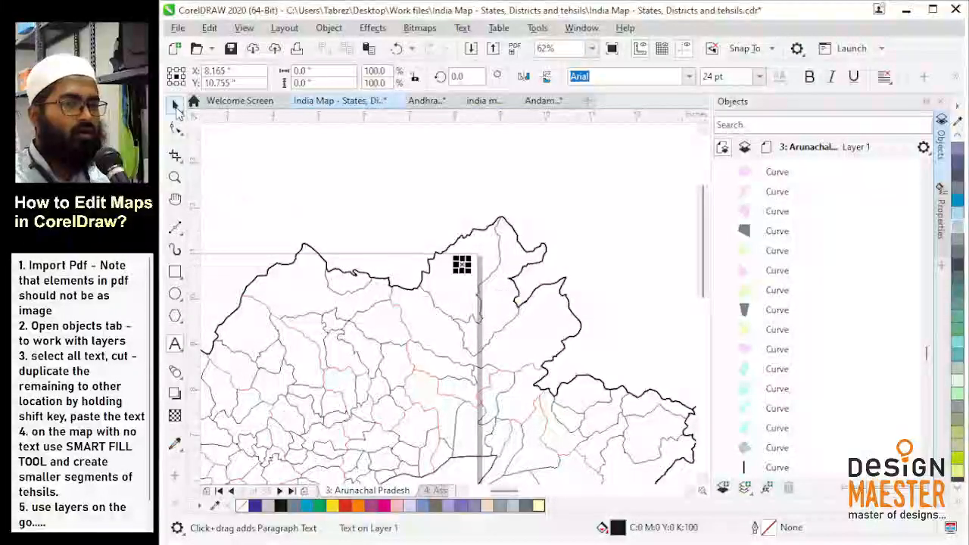
click(175, 106)
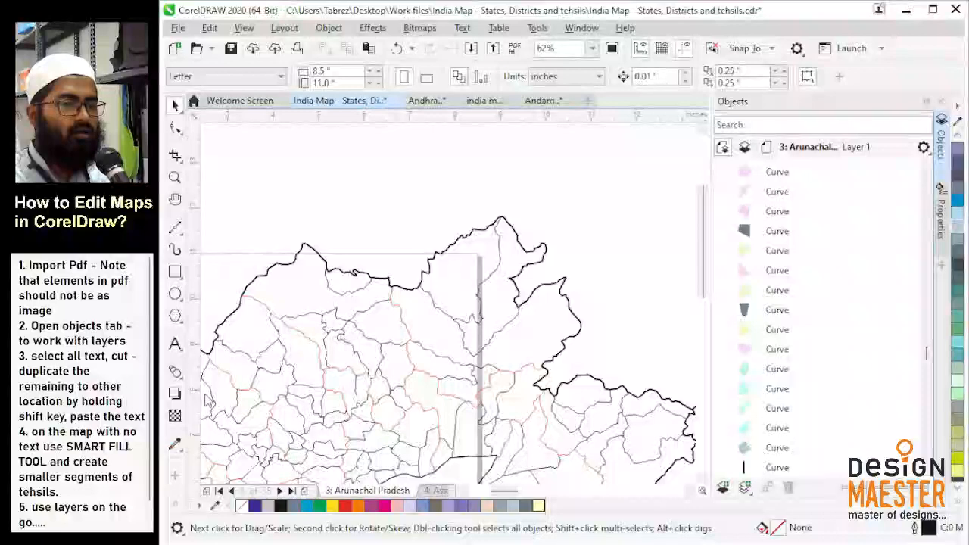
Smart-fill the Dibang Valley tehsils on the text-free map in slate blue, and undo these fills.
click(175, 372)
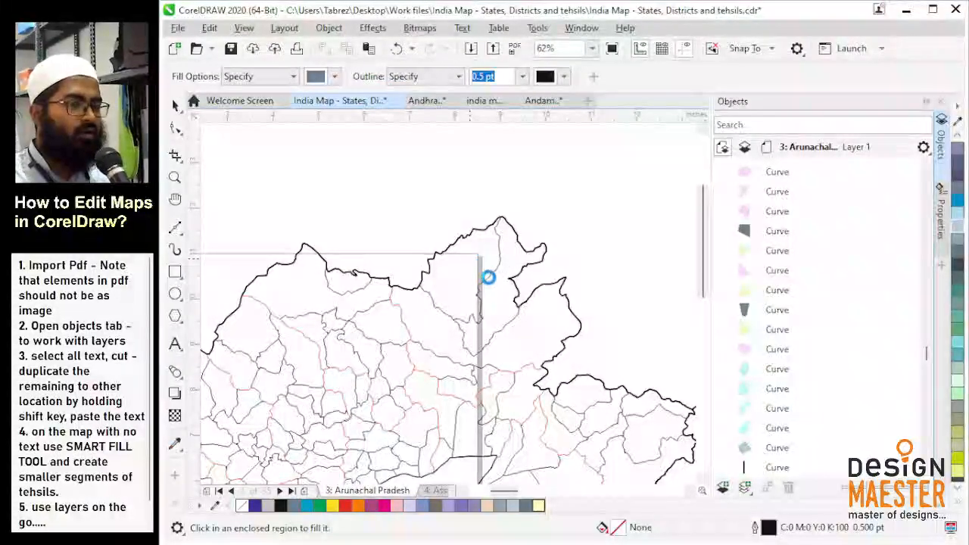
scroll(488, 277, up, 2)
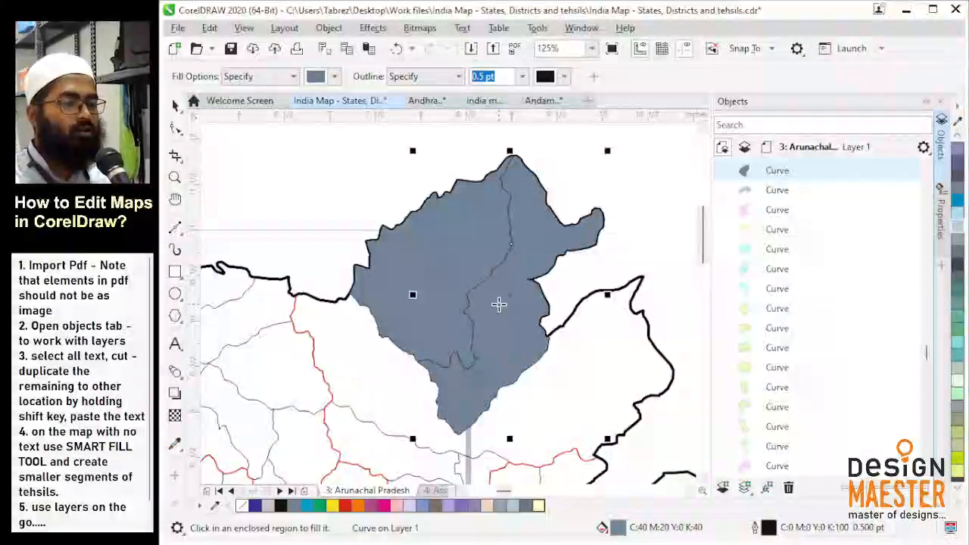
click(379, 381)
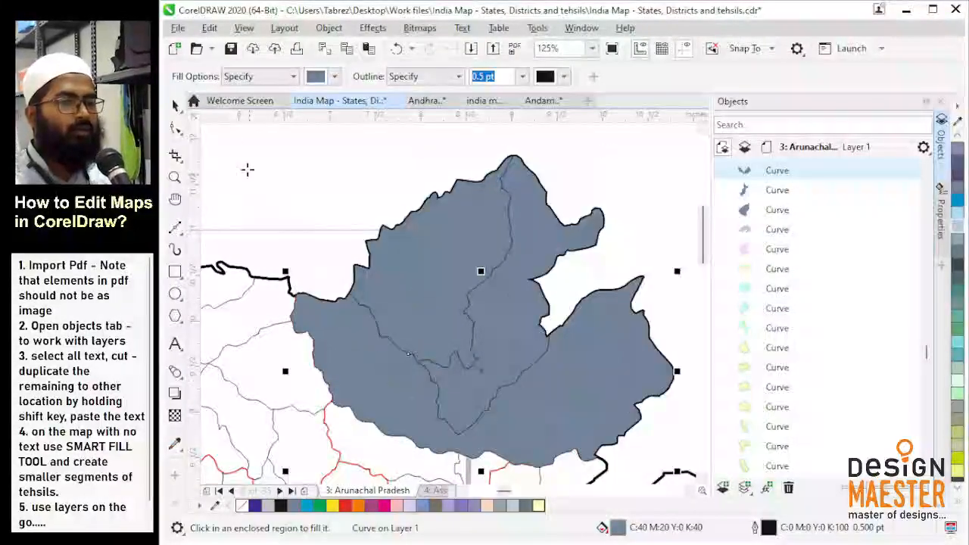
key(ctrl+z)
key(ctrl+z)
key(ctrl+z)
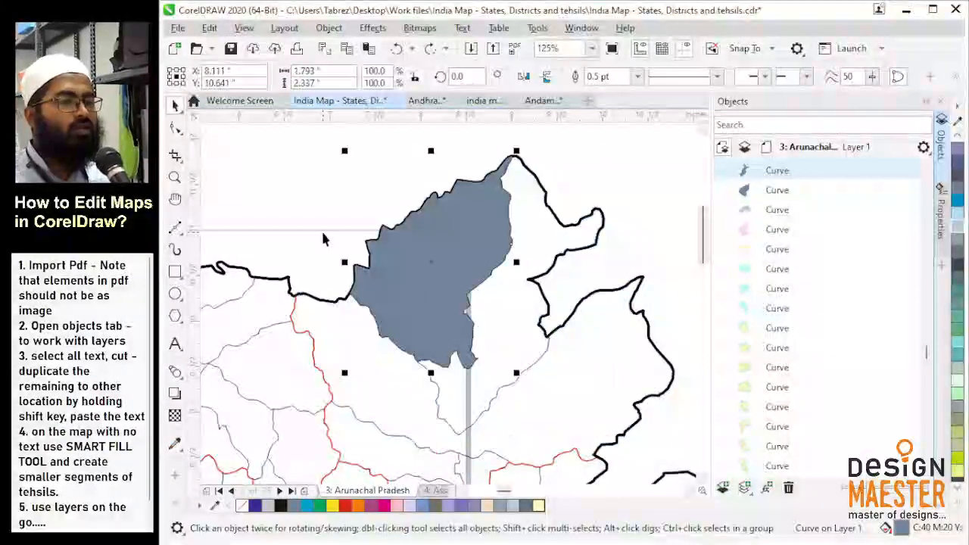
Duplicate the entire text-free line map and place the copy in the empty space left of the original.
scroll(536, 284, down, 2)
drag(319, 240, 595, 425)
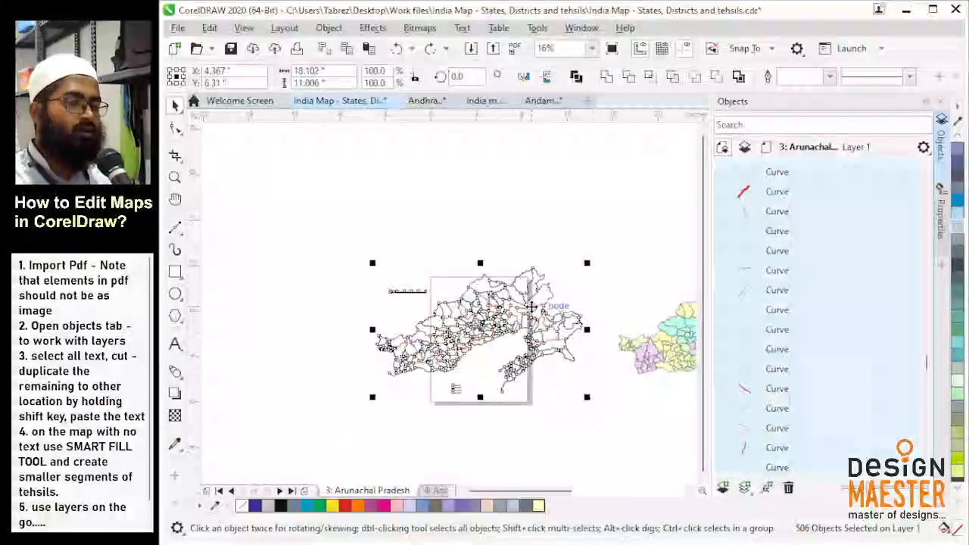
scroll(532, 306, up, 3)
scroll(583, 309, down, 1)
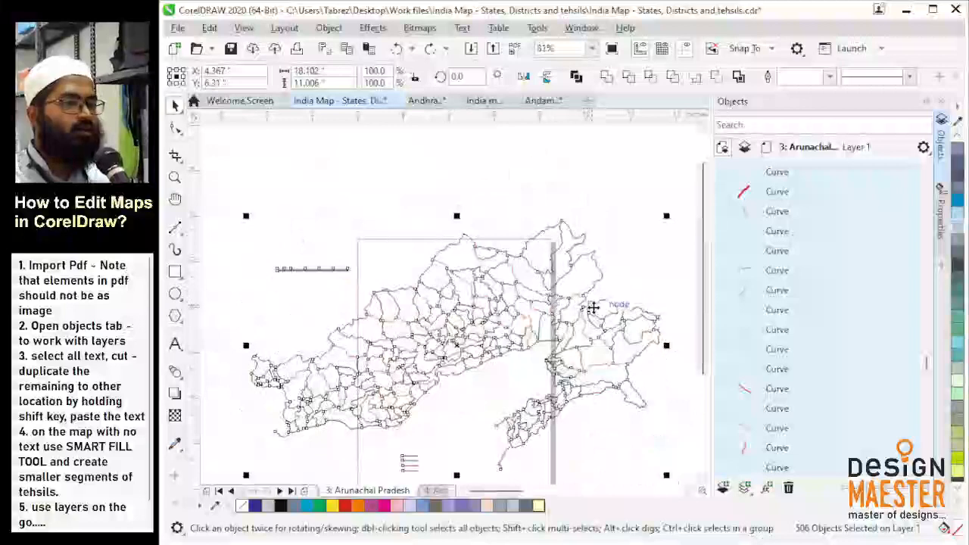
scroll(591, 310, down, 2)
drag(583, 309, 351, 307)
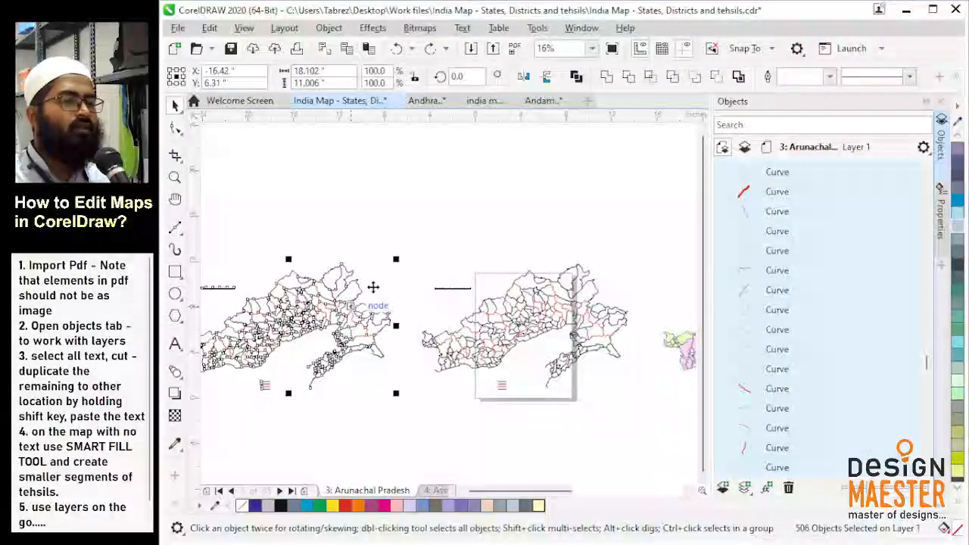
click(449, 234)
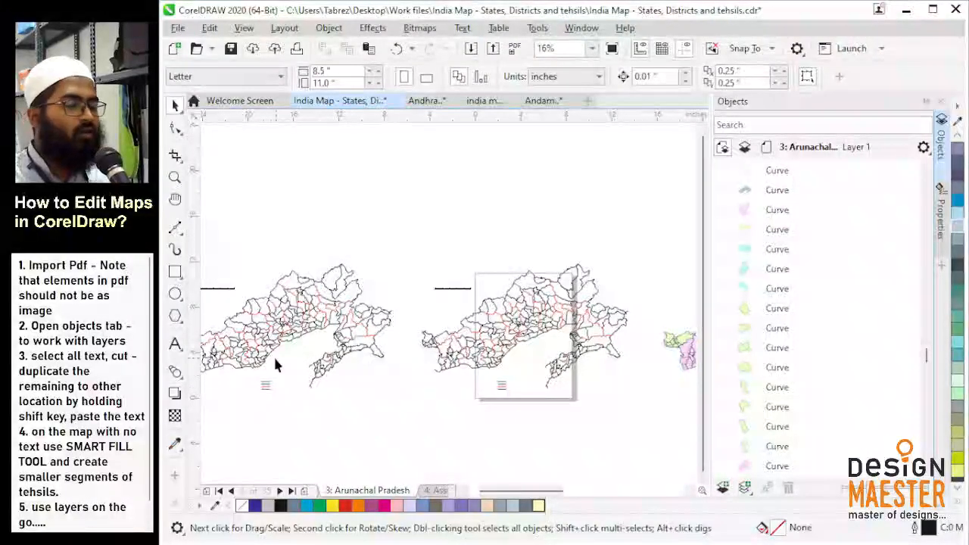
Paste the cut text back in place onto the original Arunachal Pradesh map.
scroll(455, 367, up, 3)
scroll(359, 379, down, 3)
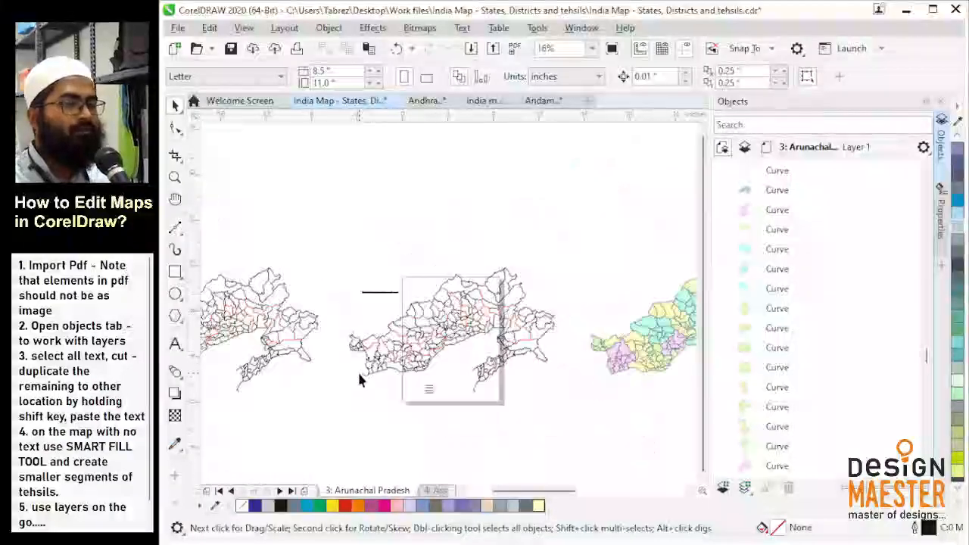
scroll(504, 320, up, 2)
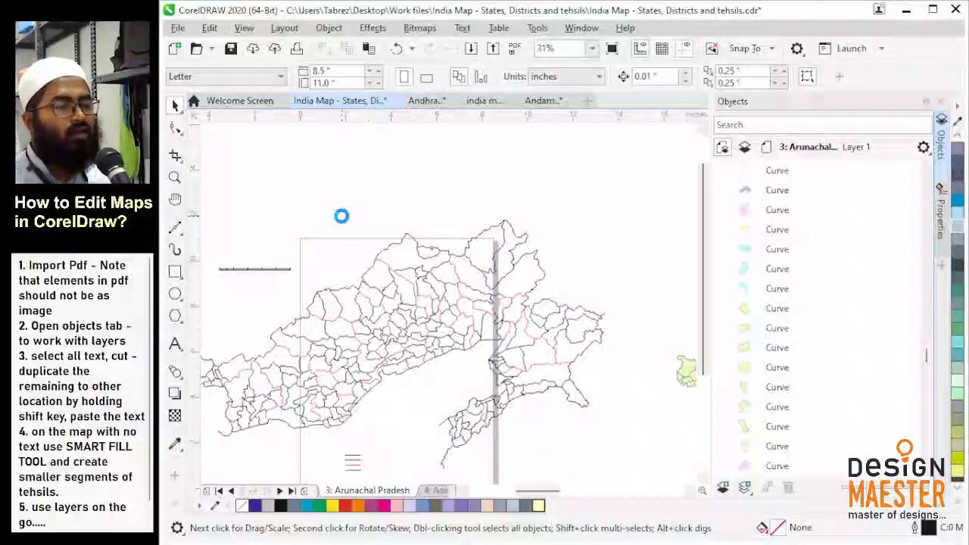
click(499, 165)
drag(372, 273, 644, 249)
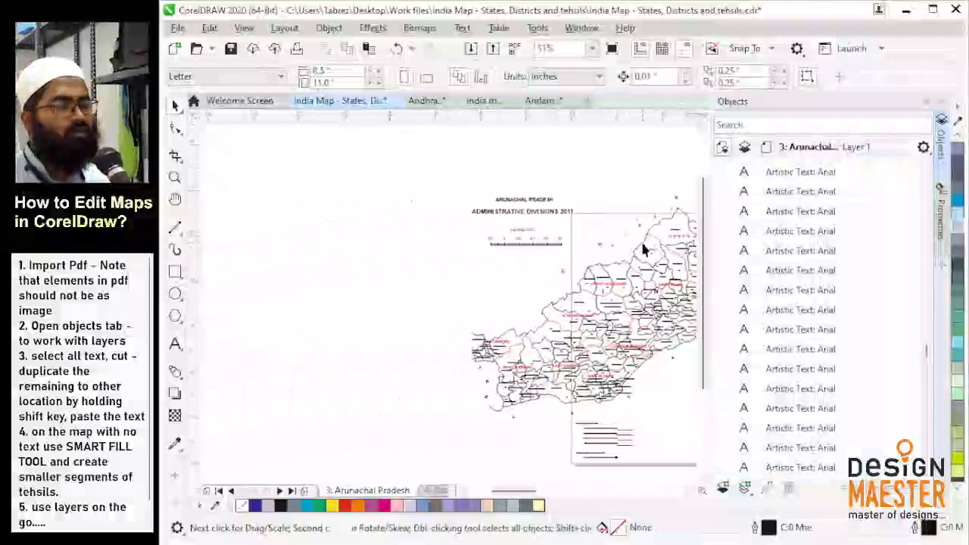
drag(417, 262, 557, 265)
Fill the northern Dibang Valley tehsils on the text-free copy with Smart Fill, using slate blue and a 0.5 pt black outline.
scroll(379, 260, up, 4)
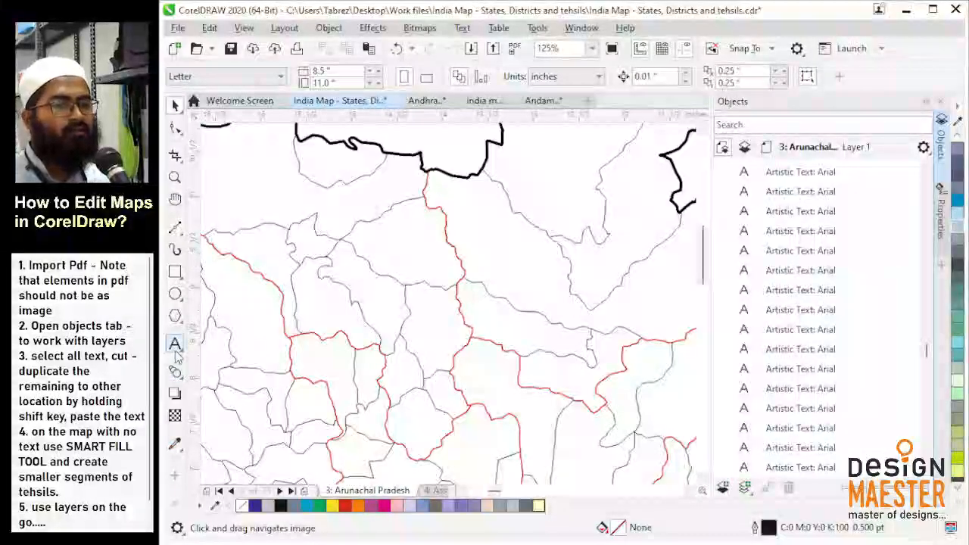
click(203, 447)
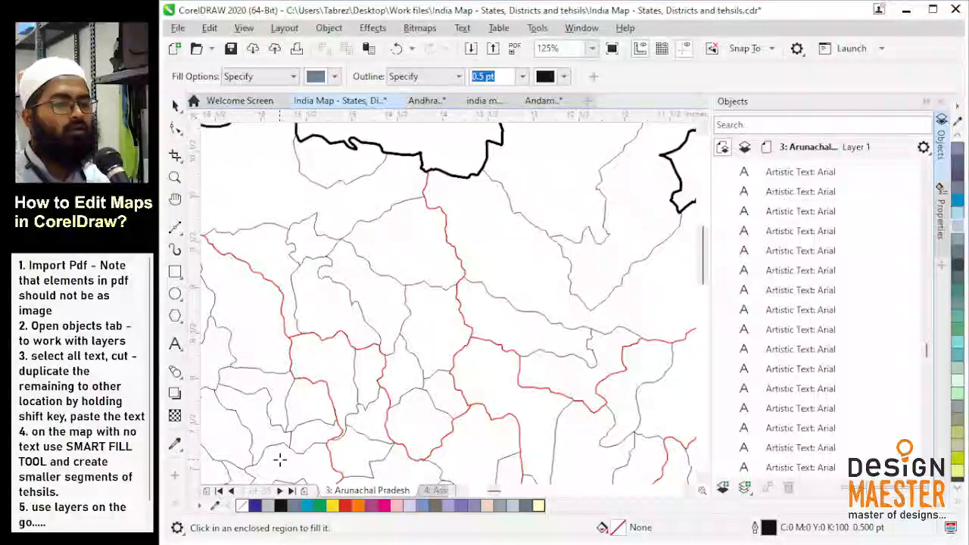
scroll(279, 458, up, 5)
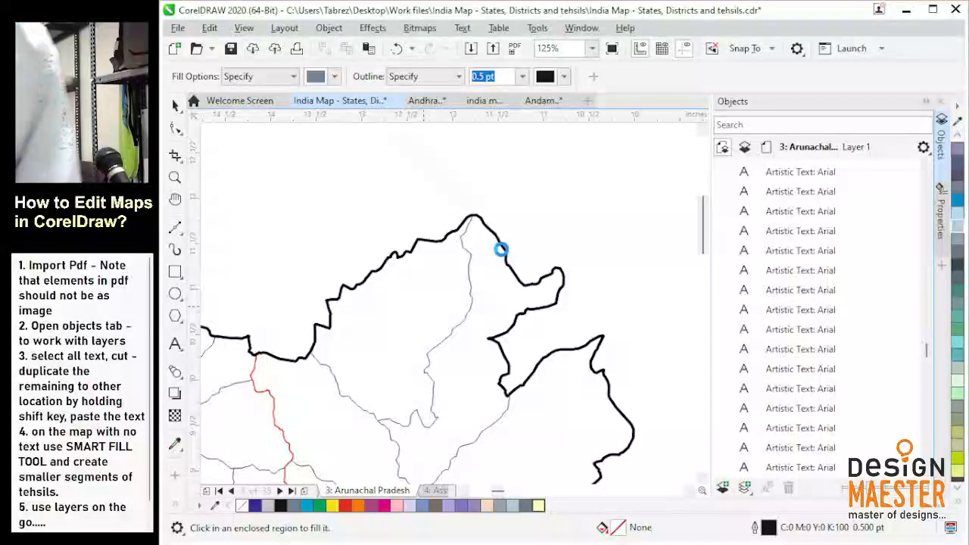
click(501, 250)
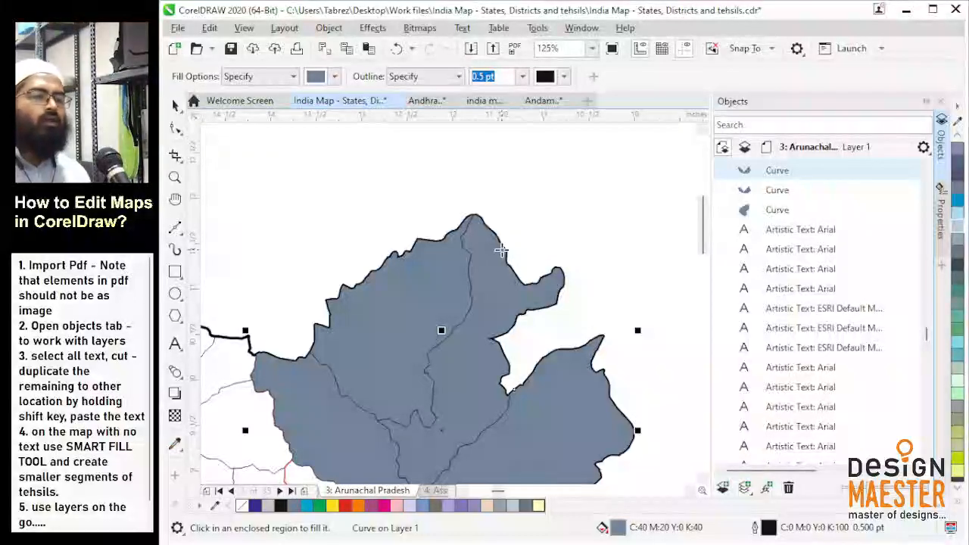
scroll(500, 242, down, 2)
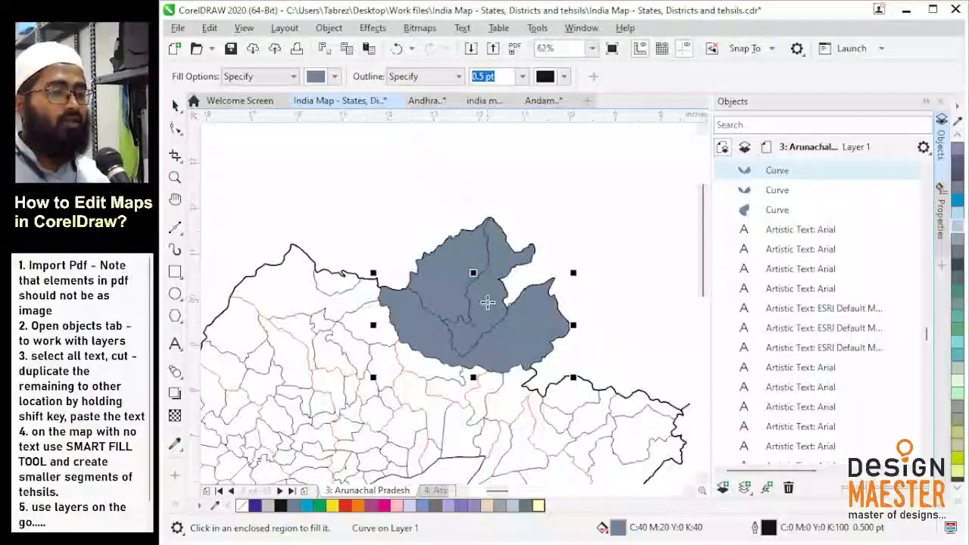
scroll(468, 348, up, 2)
scroll(477, 326, down, 1)
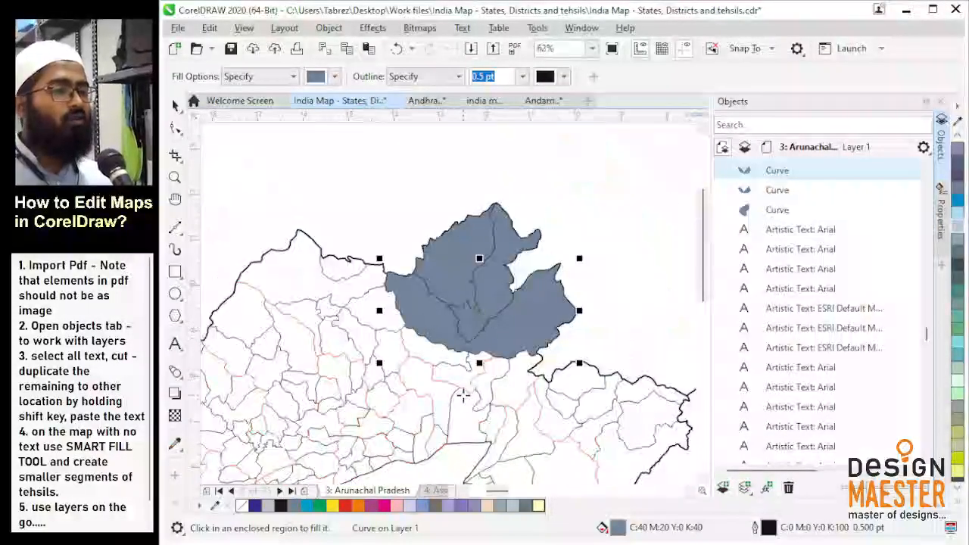
scroll(438, 397, up, 1)
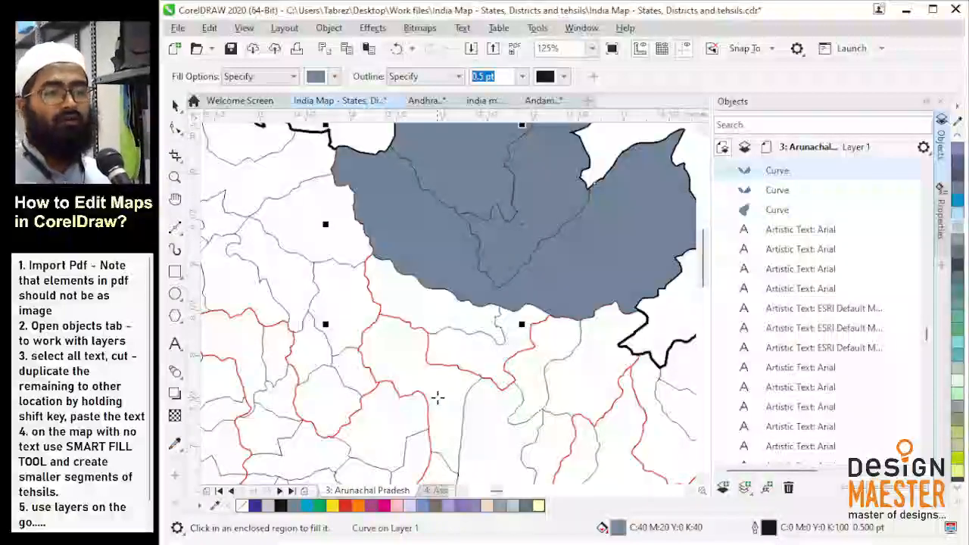
Delete the slate-blue Smart Fill shapes from Dibang Valley on the text-free copy.
click(175, 110)
scroll(289, 291, down, 1)
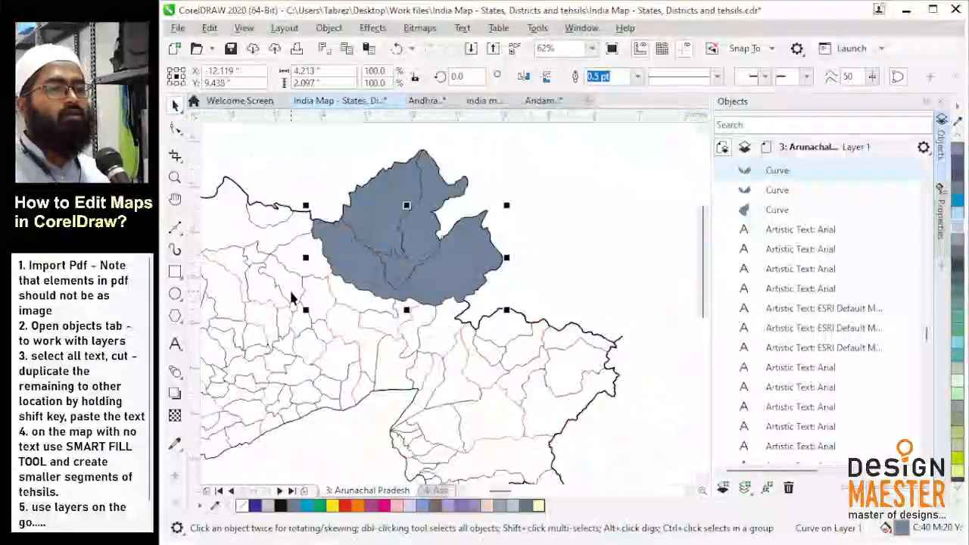
key(Delete)
click(421, 216)
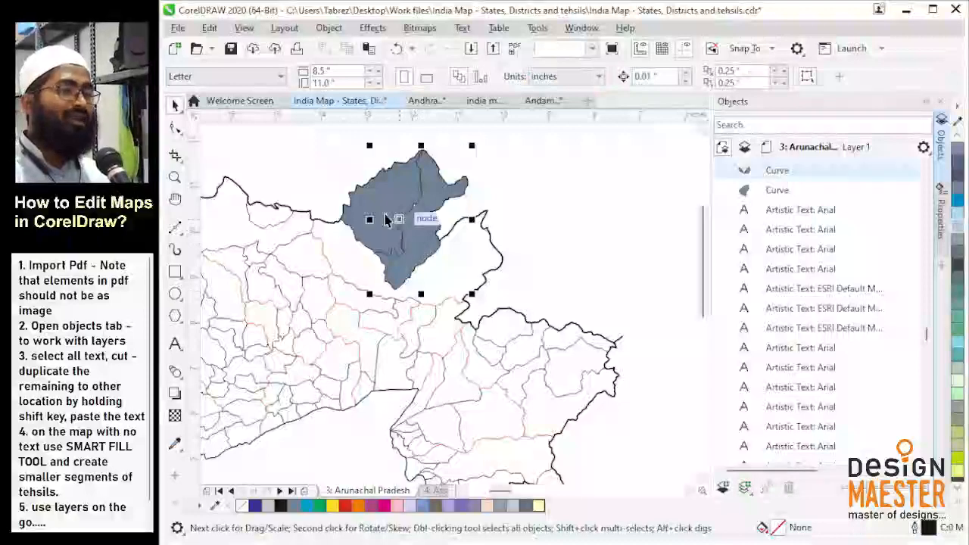
key(Delete)
key(Delete)
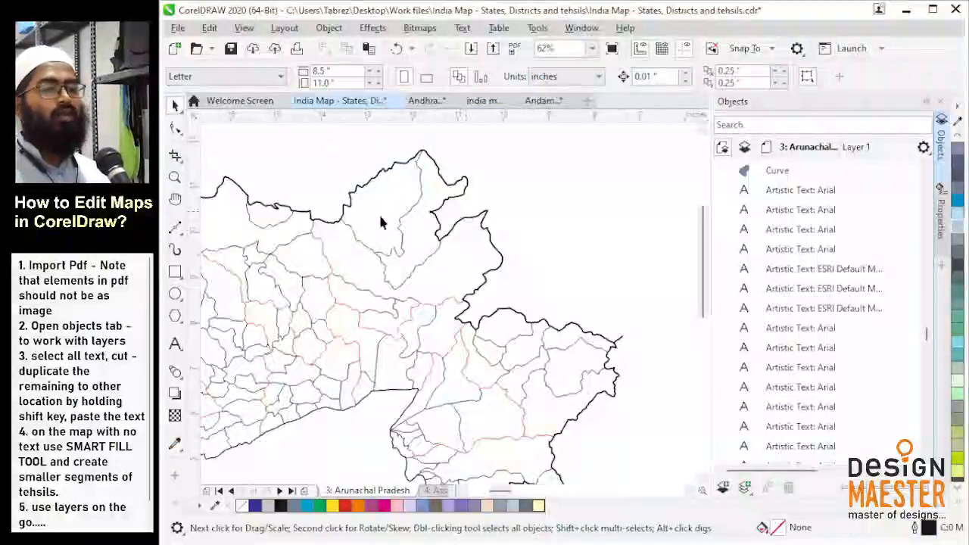
Select the five grey-blue Dibang Valley tehsils on the coloured map and weld them into a single district shape.
scroll(483, 199, down, 1)
scroll(373, 260, down, 1)
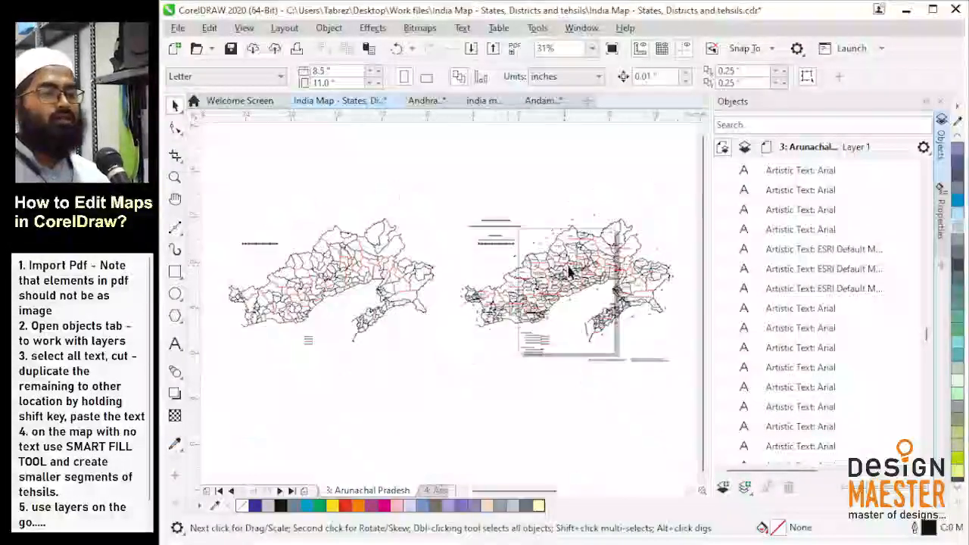
drag(589, 294, 363, 336)
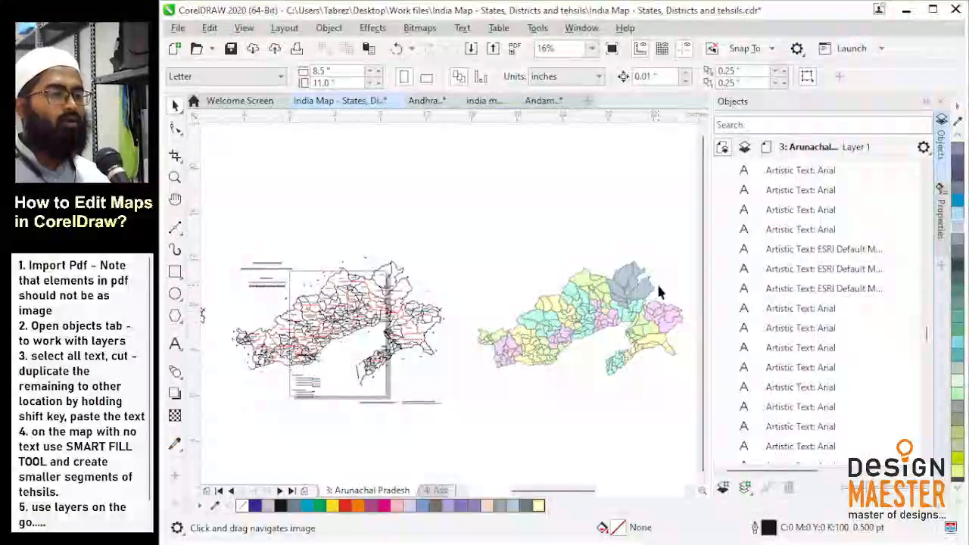
scroll(657, 282, up, 2)
scroll(606, 287, up, 1)
click(599, 273)
shift+click(612, 292)
shift+click(630, 296)
shift+click(527, 311)
shift+click(544, 300)
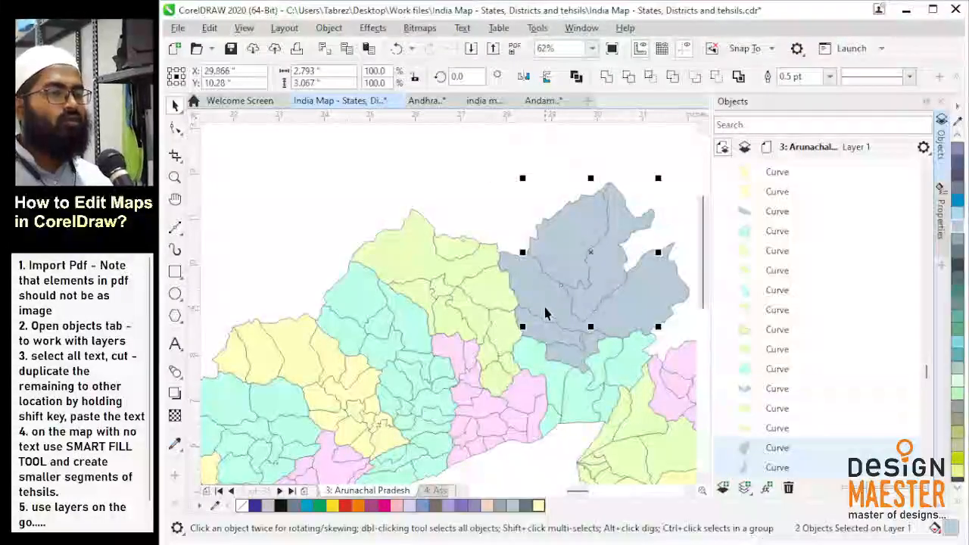
shift+click(546, 309)
shift+click(547, 340)
shift+click(563, 355)
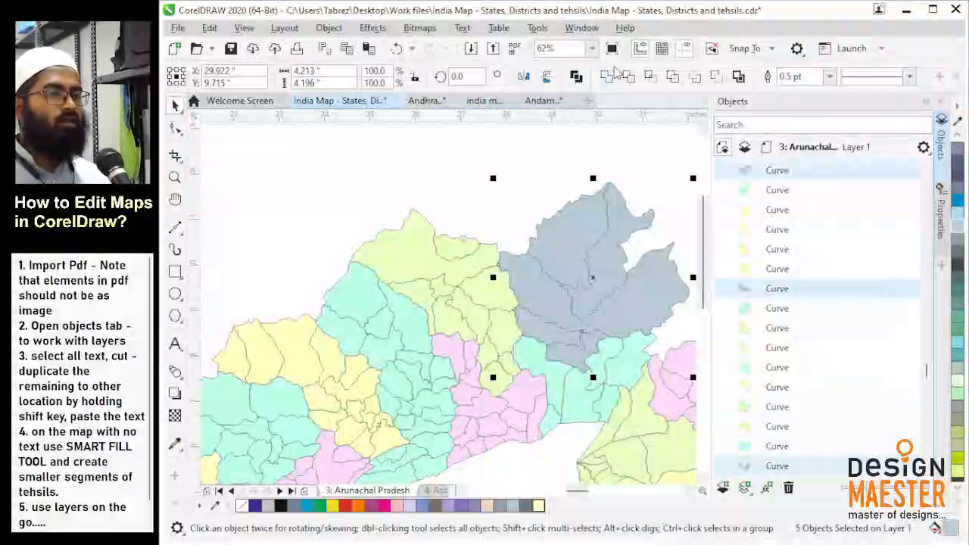
click(609, 75)
scroll(649, 284, down, 1)
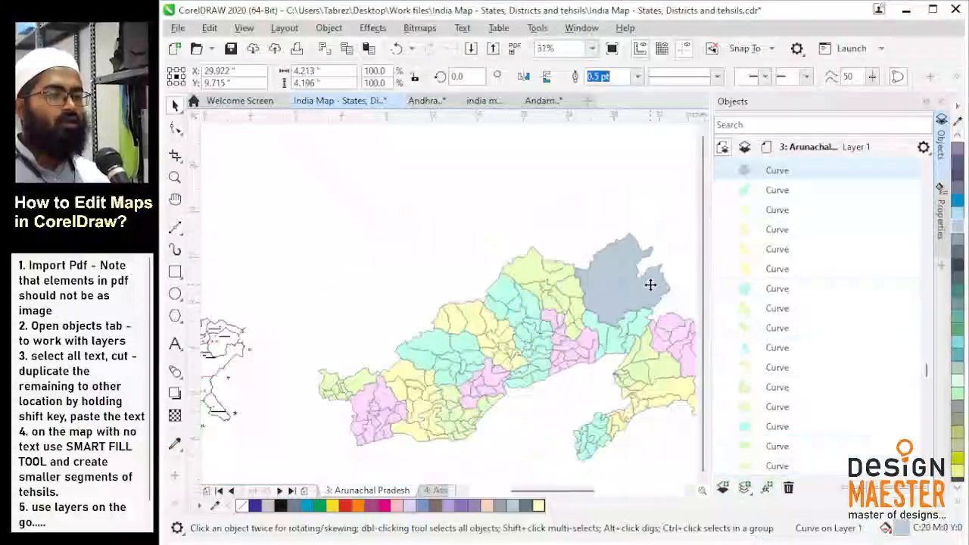
Move the welded Dibang Valley district shape onto the matching district of the original Arunachal Pradesh map.
scroll(649, 284, down, 1)
drag(650, 268, 413, 279)
scroll(413, 279, up, 3)
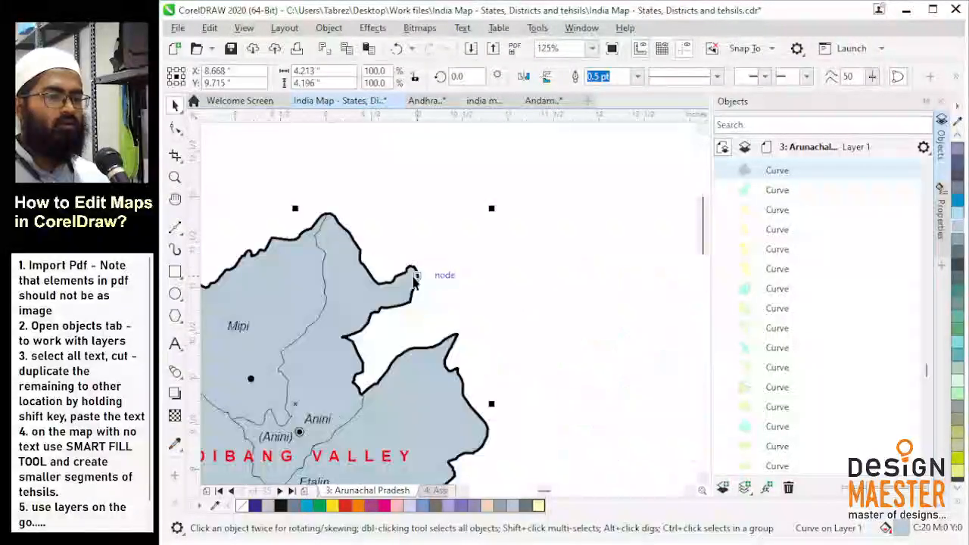
scroll(414, 280, down, 1)
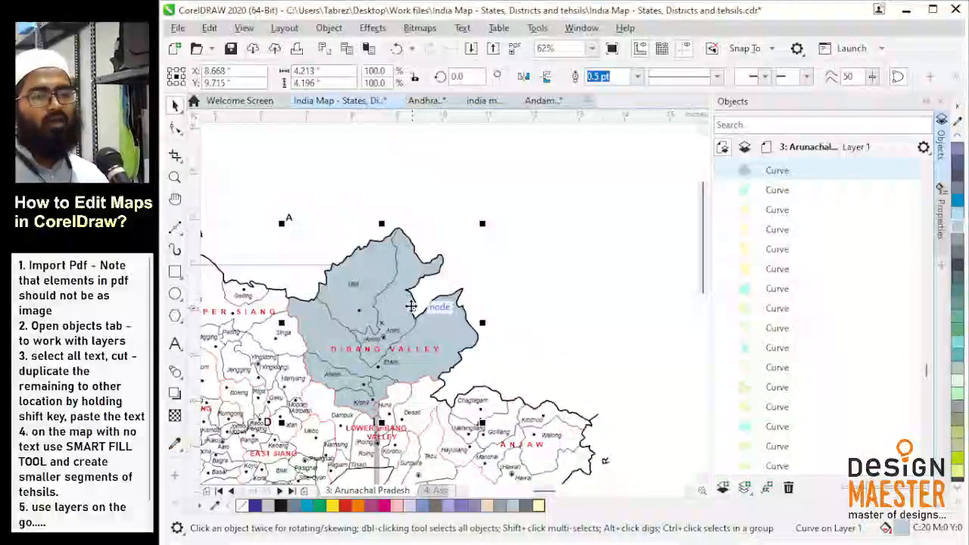
drag(307, 313, 436, 291)
click(559, 206)
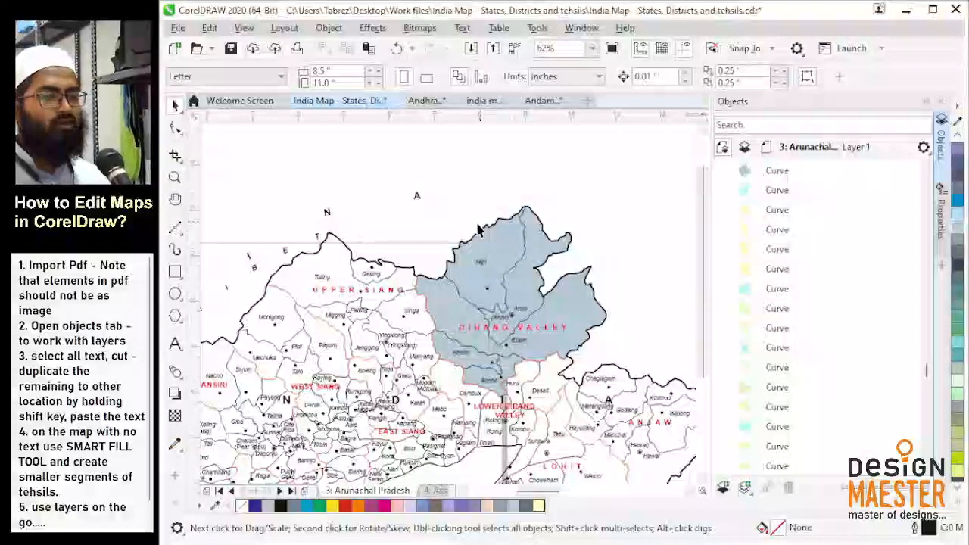
Select all shapes of the coloured district map and move them onto the text-free boundary-line copy.
scroll(479, 229, down, 5)
drag(490, 228, 608, 227)
drag(519, 198, 568, 251)
drag(600, 217, 449, 229)
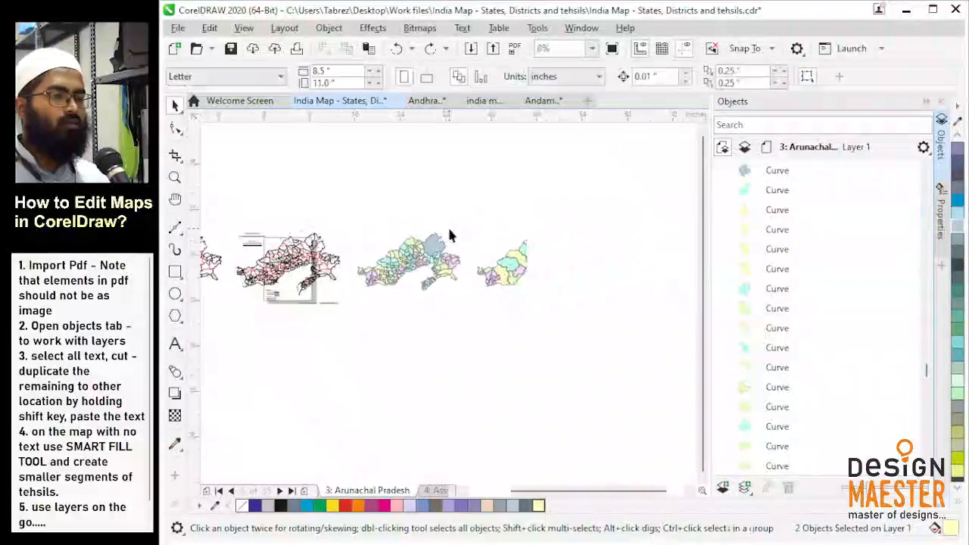
drag(576, 306, 575, 307)
drag(468, 210, 584, 314)
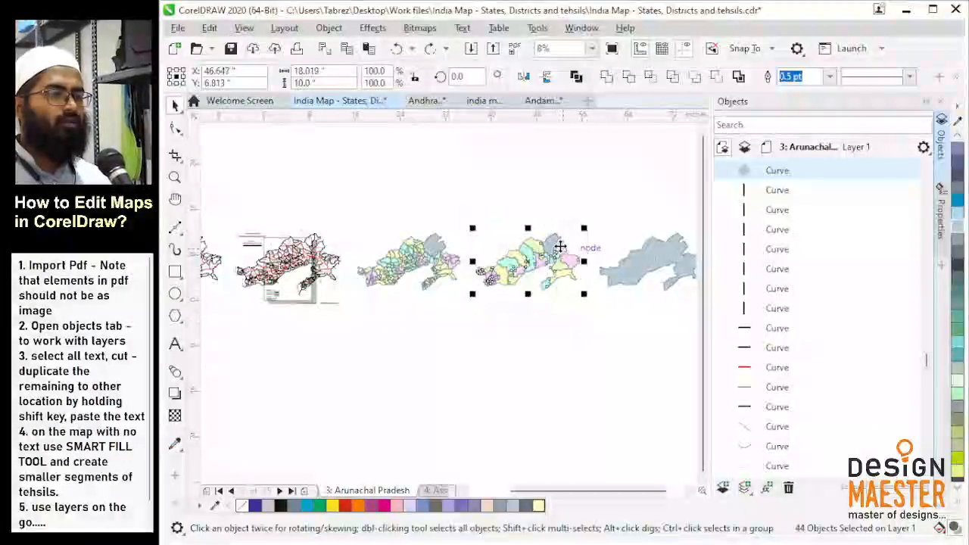
scroll(595, 250, down, 1)
drag(577, 241, 402, 246)
scroll(401, 244, up, 2)
scroll(401, 243, up, 2)
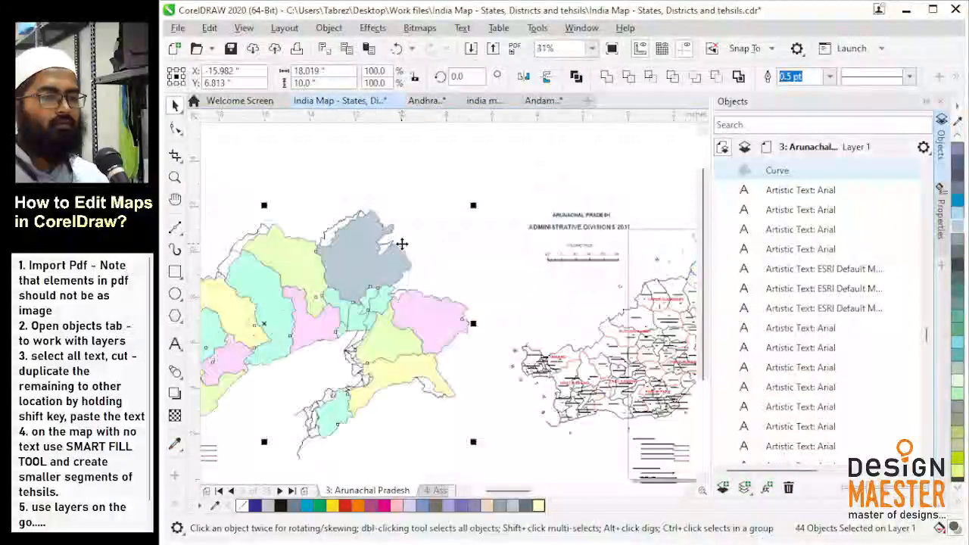
Align the coloured district shapes with the state boundary and send them behind the tehsil and boundary lines.
scroll(373, 218, up, 2)
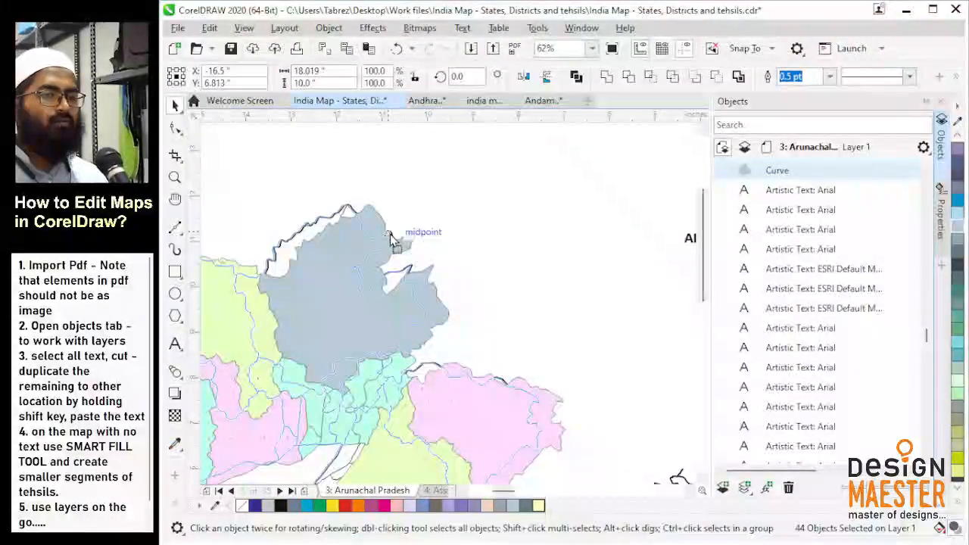
scroll(355, 220, up, 5)
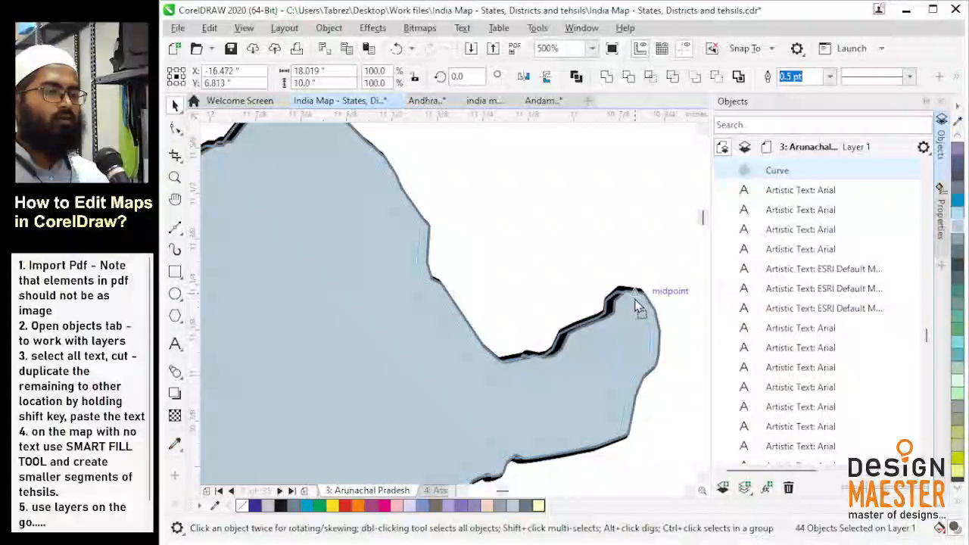
scroll(609, 250, down, 5)
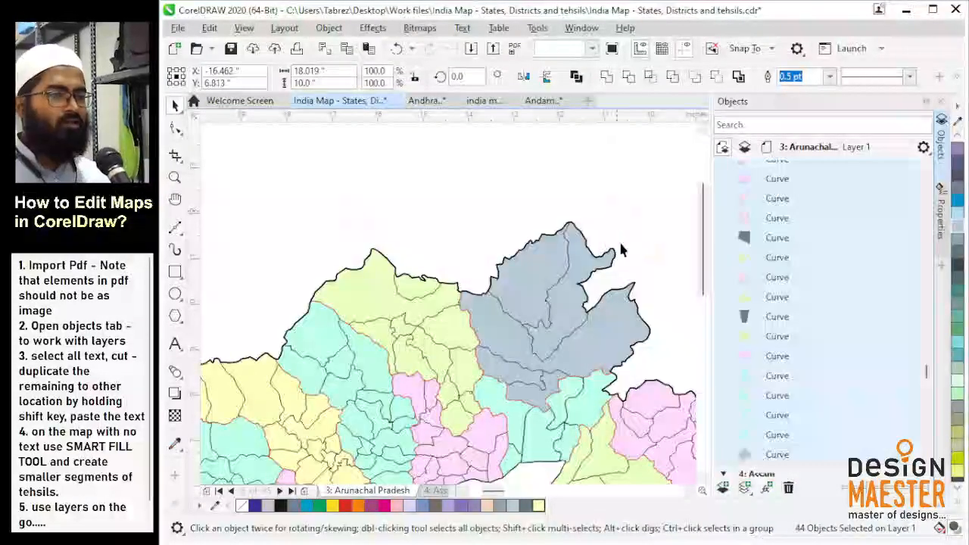
click(615, 208)
Fill each light-green Upper Siang tehsil with Smart Fill, using slate blue and a 0.5 pt black outline.
scroll(624, 299, up, 1)
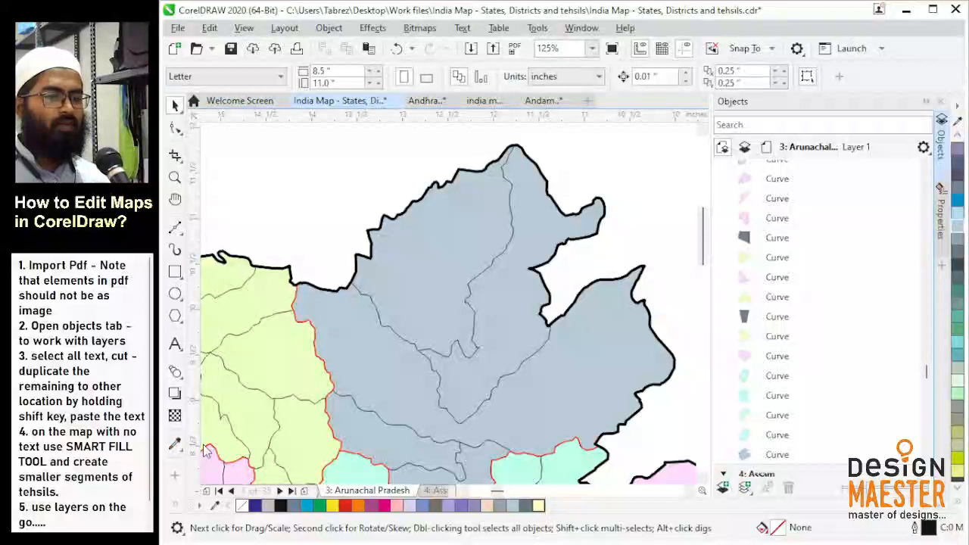
key(space)
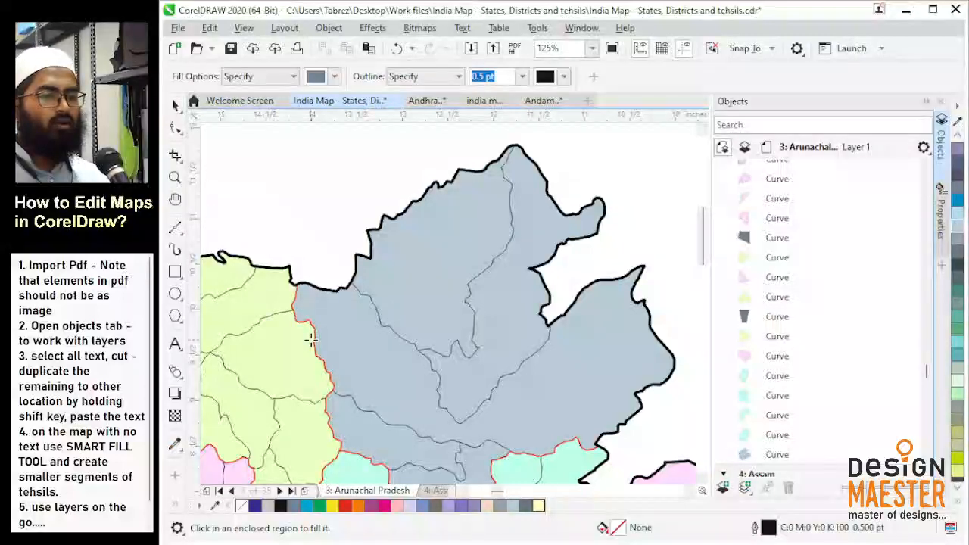
drag(293, 330, 519, 302)
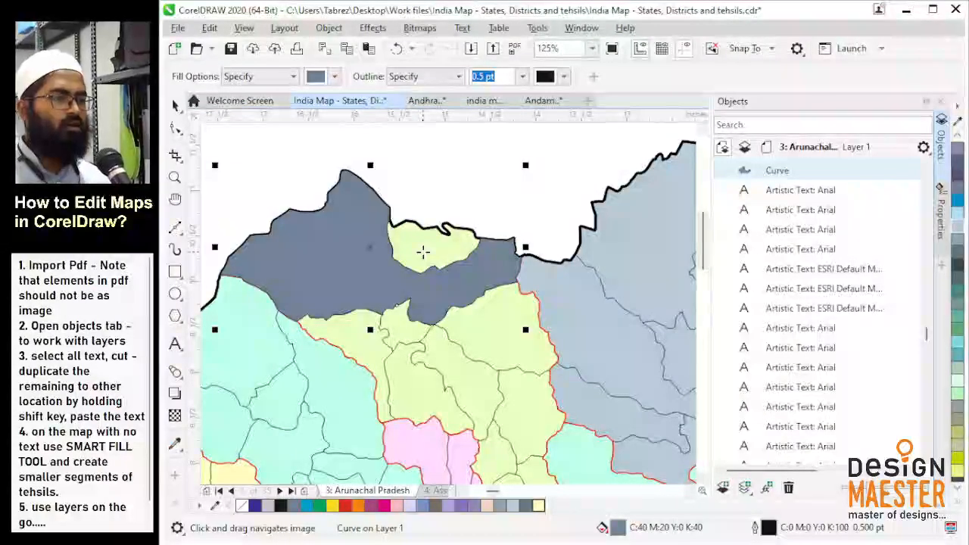
scroll(776, 243, up, 3)
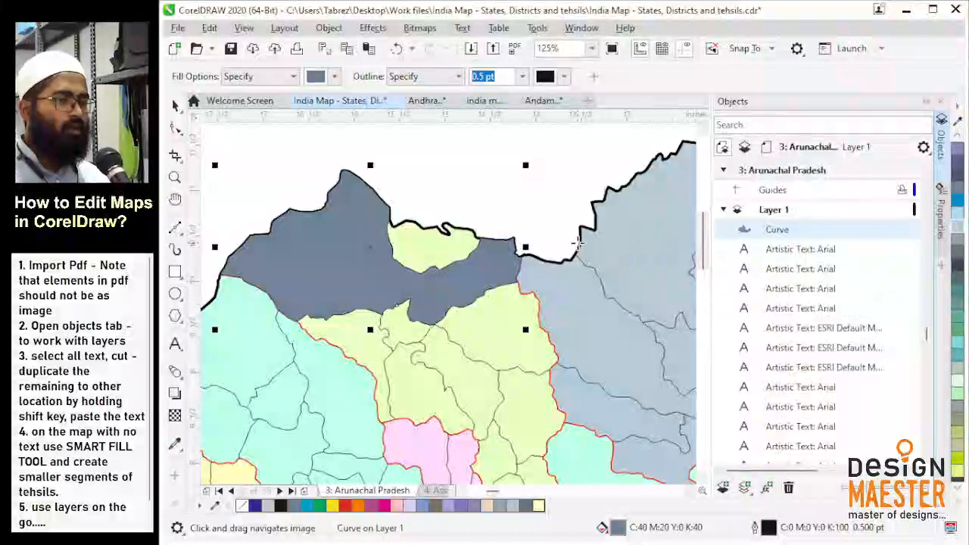
click(422, 249)
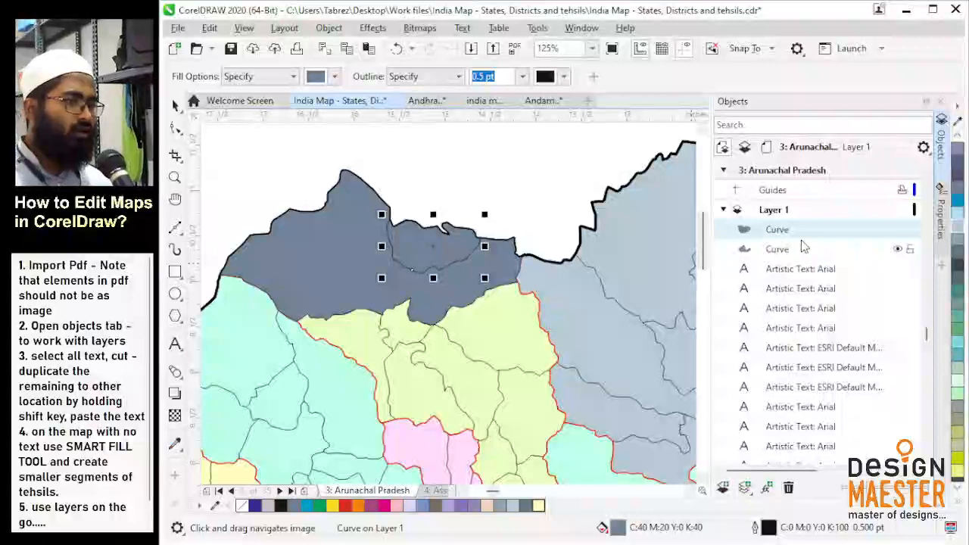
click(515, 333)
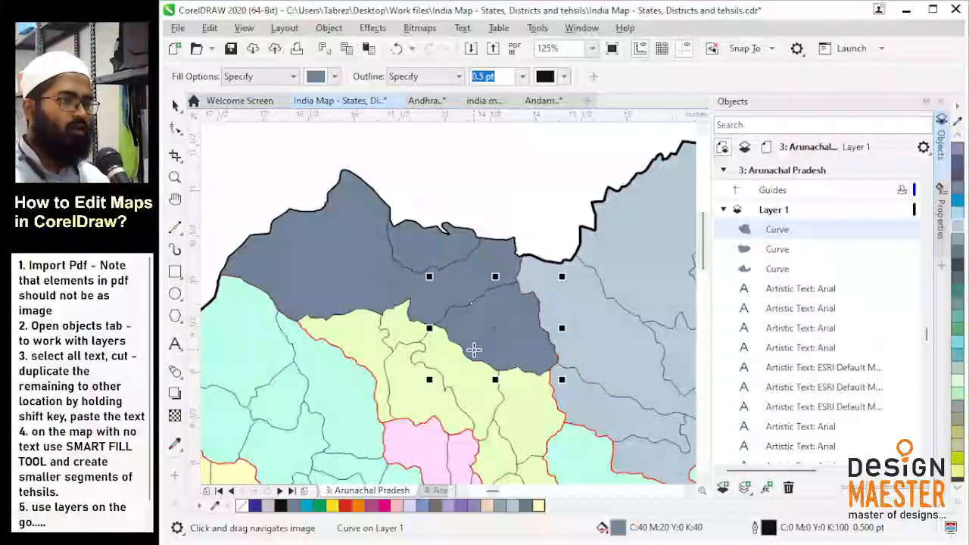
click(402, 327)
click(361, 335)
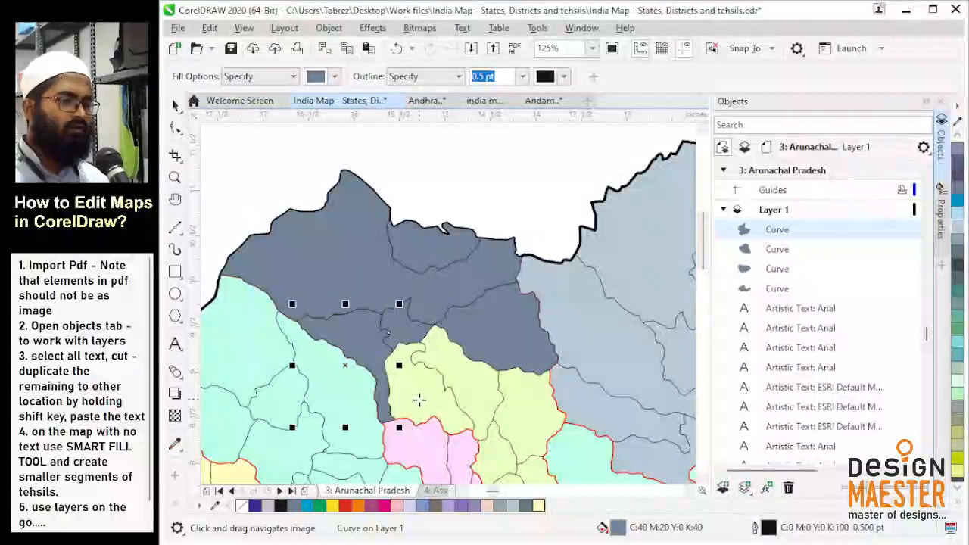
click(472, 377)
click(536, 406)
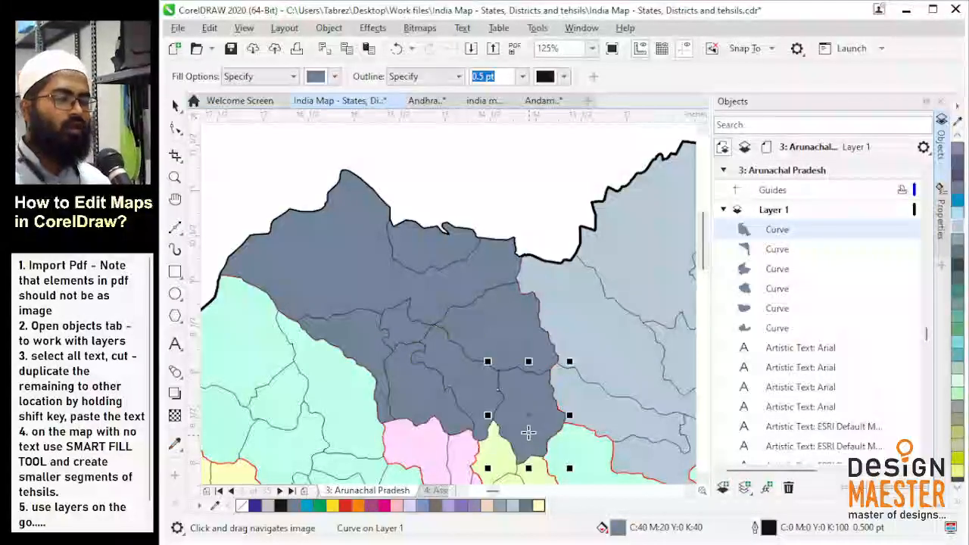
drag(525, 432, 536, 314)
click(507, 350)
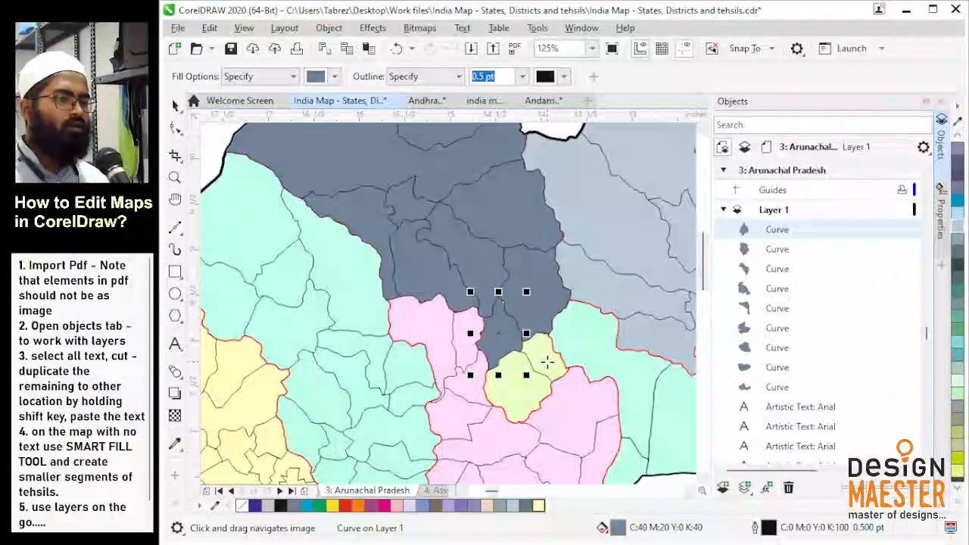
click(546, 361)
click(532, 389)
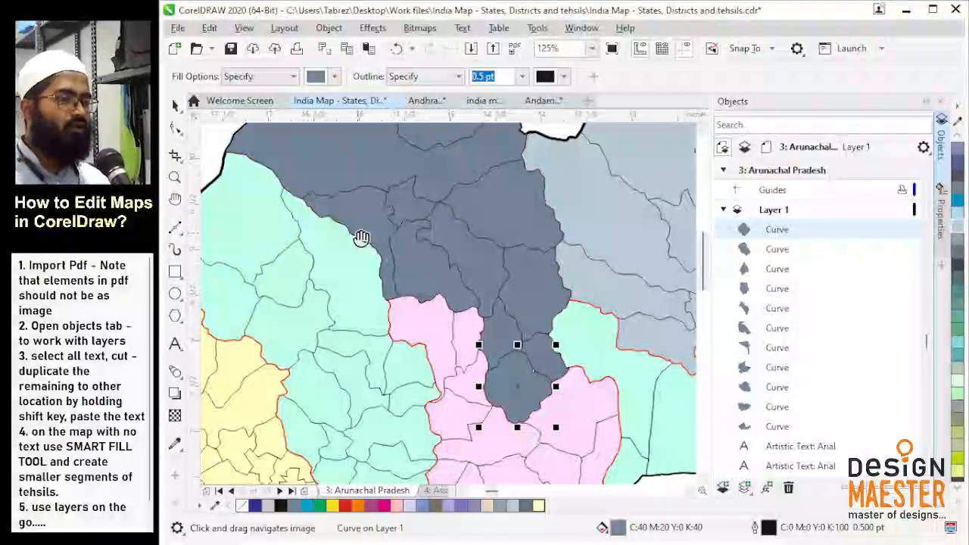
Select the eleven newly filled Upper Siang tehsil curves and group them.
drag(362, 233, 359, 324)
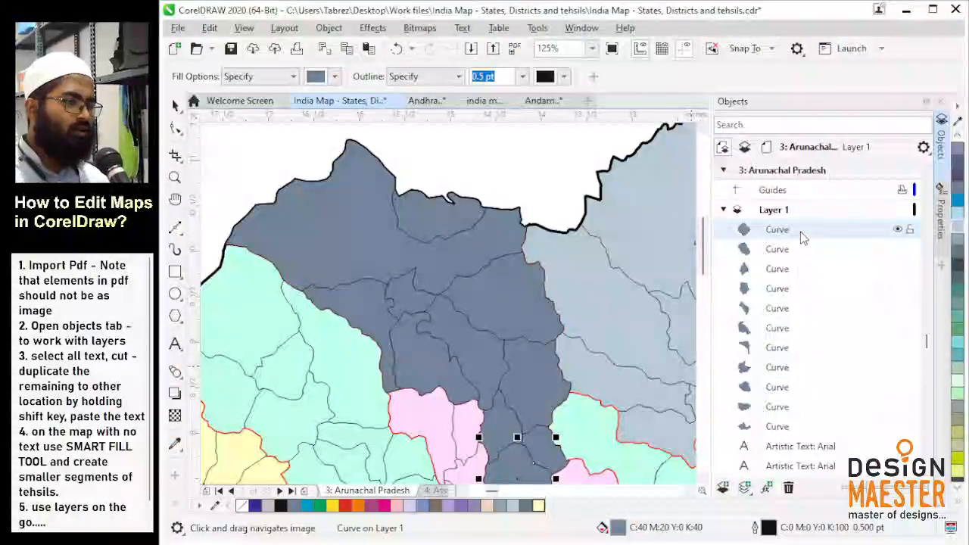
shift+click(795, 427)
key(ctrl+g)
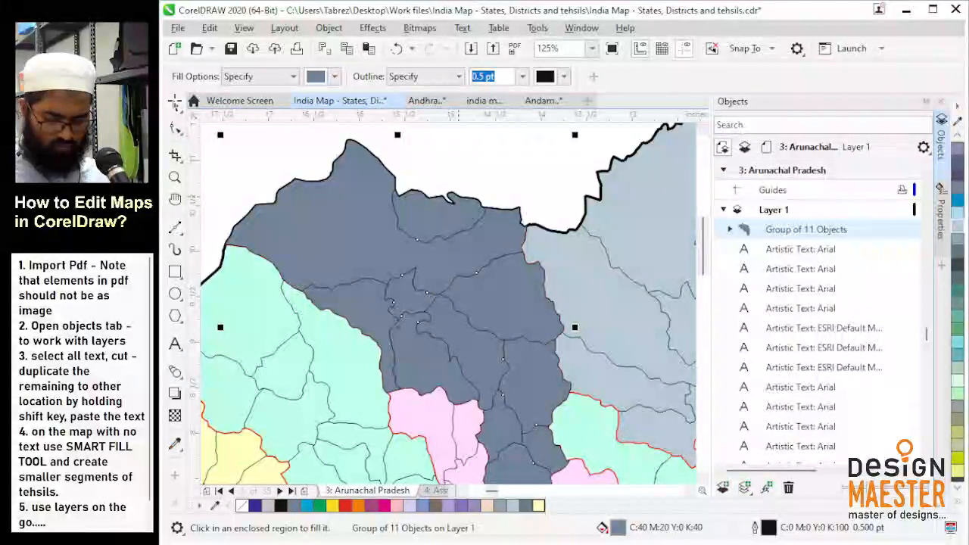
Fill the northern and central teal tehsils of West Siang with Smart Fill in slate blue with a 0.5 pt black outline.
drag(378, 318, 496, 252)
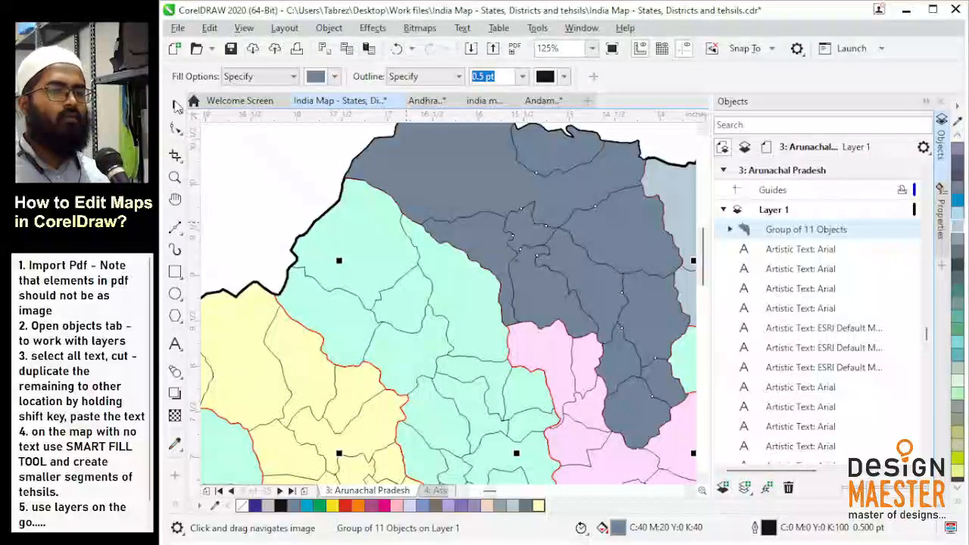
click(175, 106)
click(203, 423)
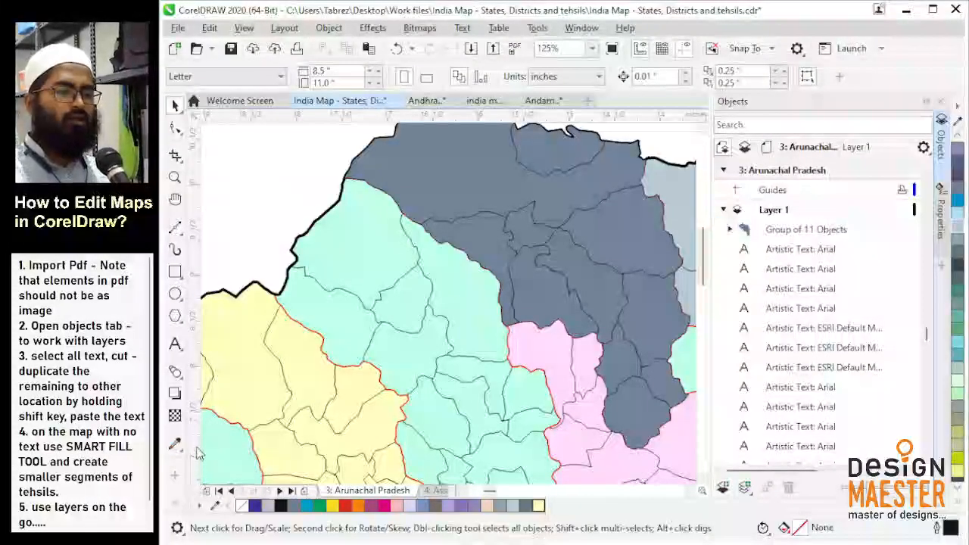
key(space)
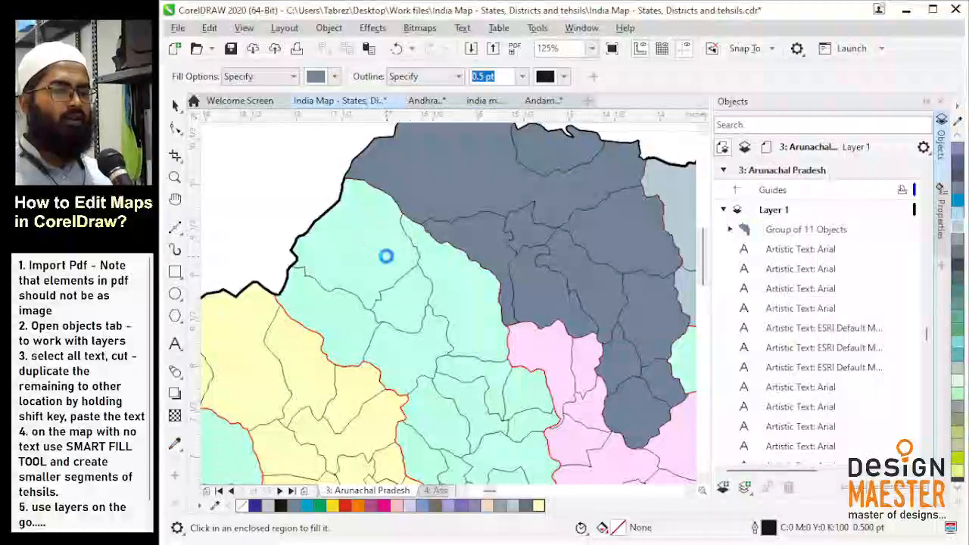
click(386, 257)
click(427, 307)
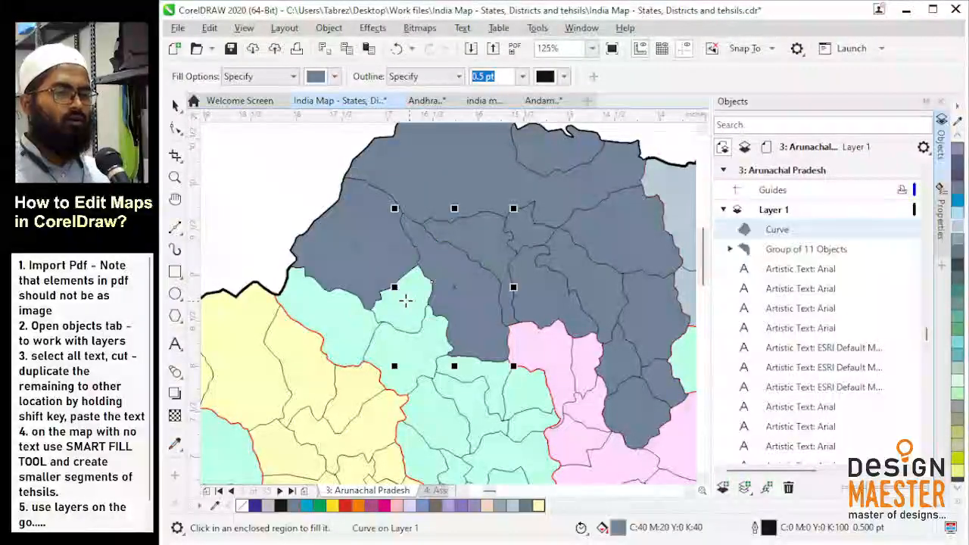
click(405, 301)
click(457, 371)
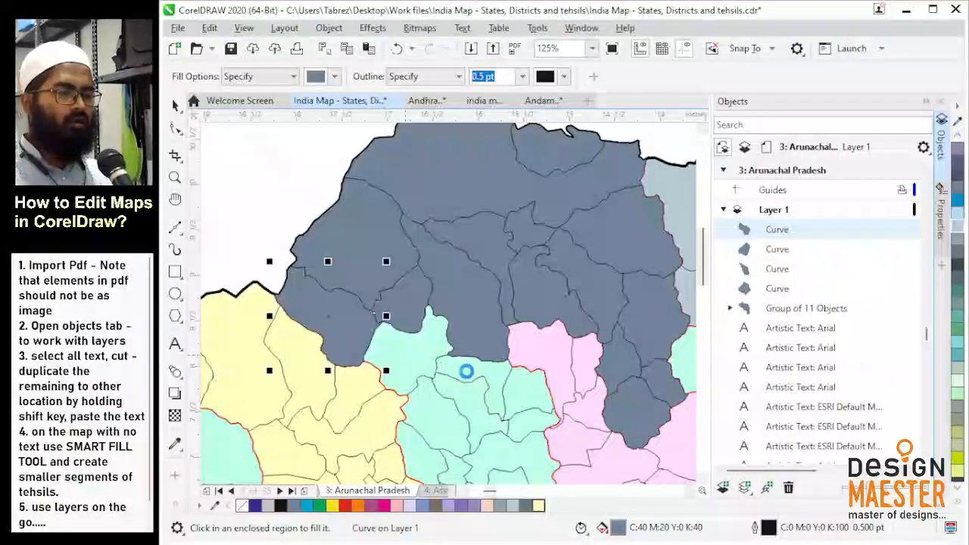
click(536, 391)
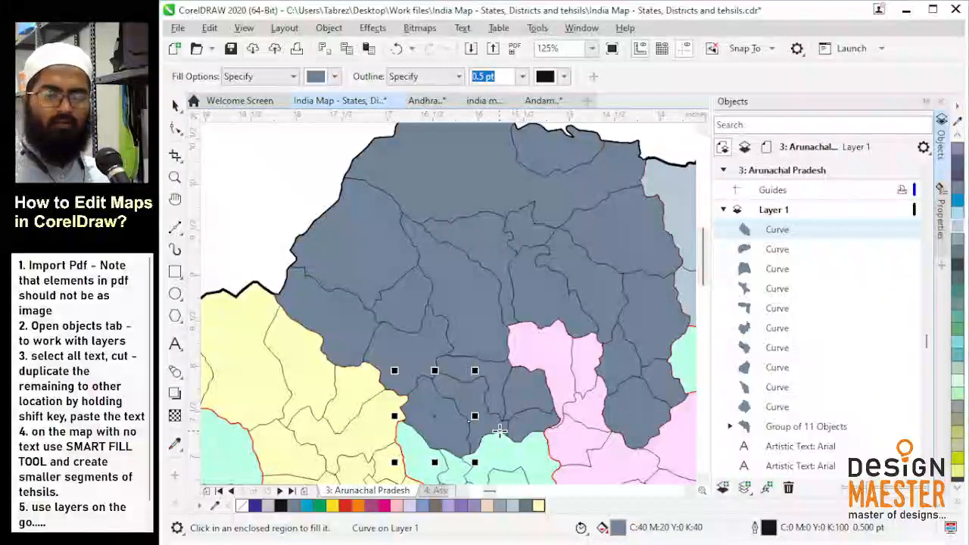
Fill the pink East Siang tehsils down to the southern state border with Smart Fill in the same slate blue.
drag(521, 390, 475, 313)
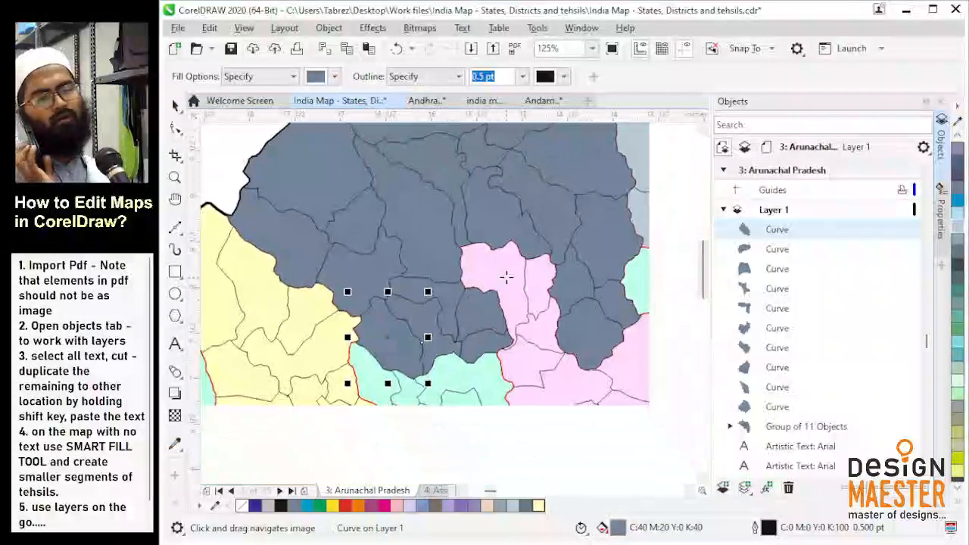
click(516, 279)
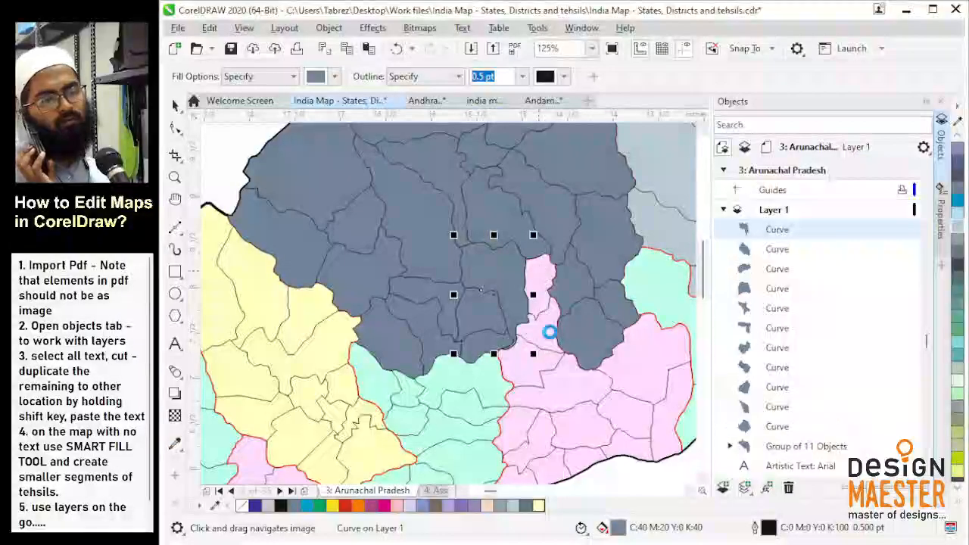
click(532, 351)
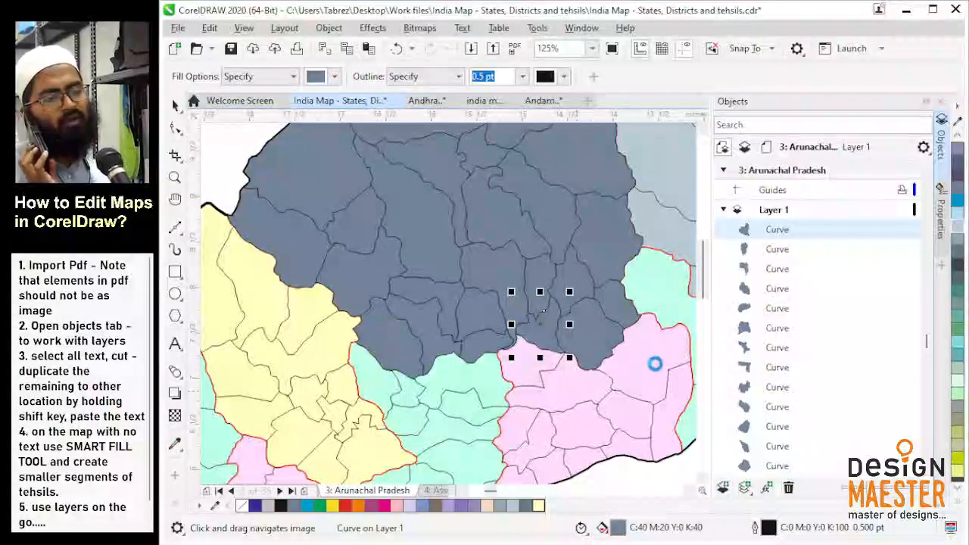
click(582, 435)
click(567, 458)
click(536, 448)
drag(541, 399, 536, 279)
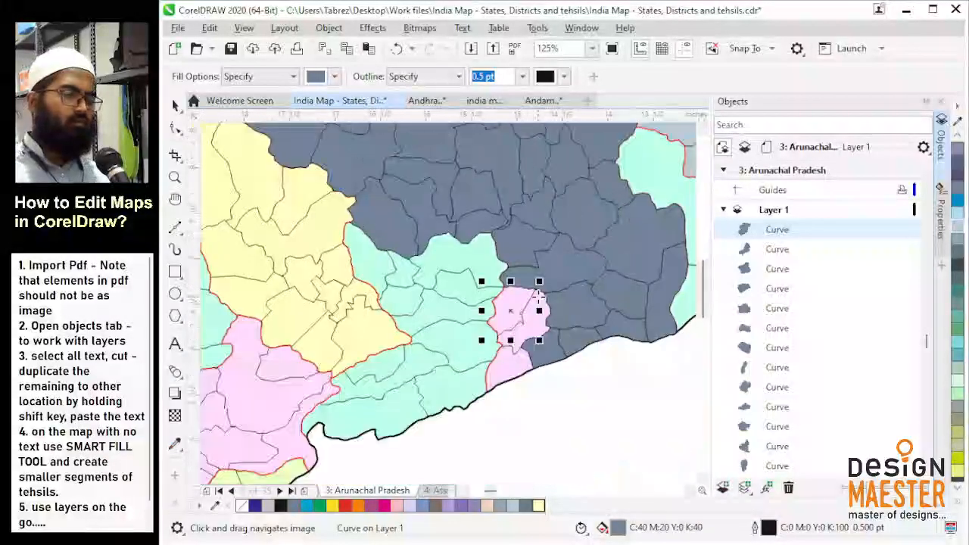
click(503, 368)
scroll(504, 368, down, 1)
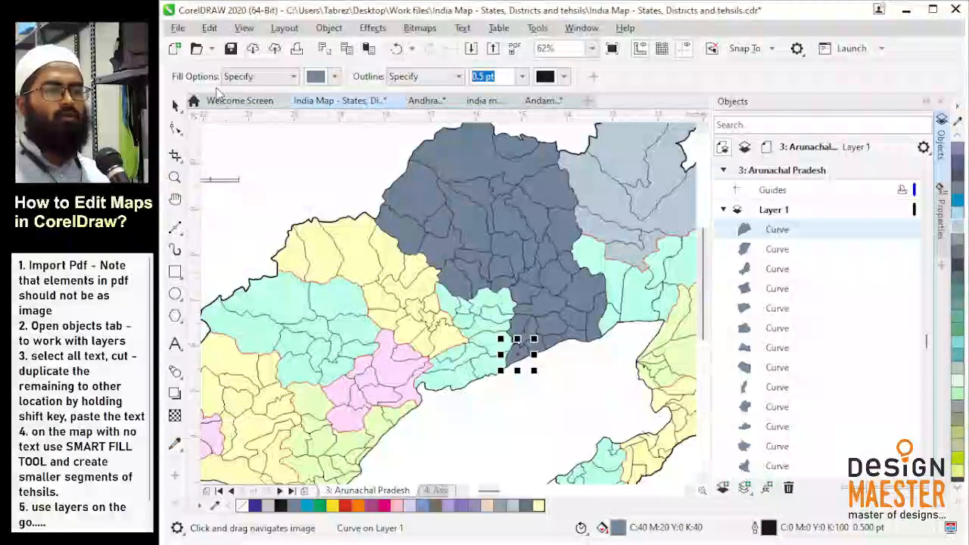
Select the 25 newly filled West Siang and East Siang tehsil curves and group them.
click(176, 106)
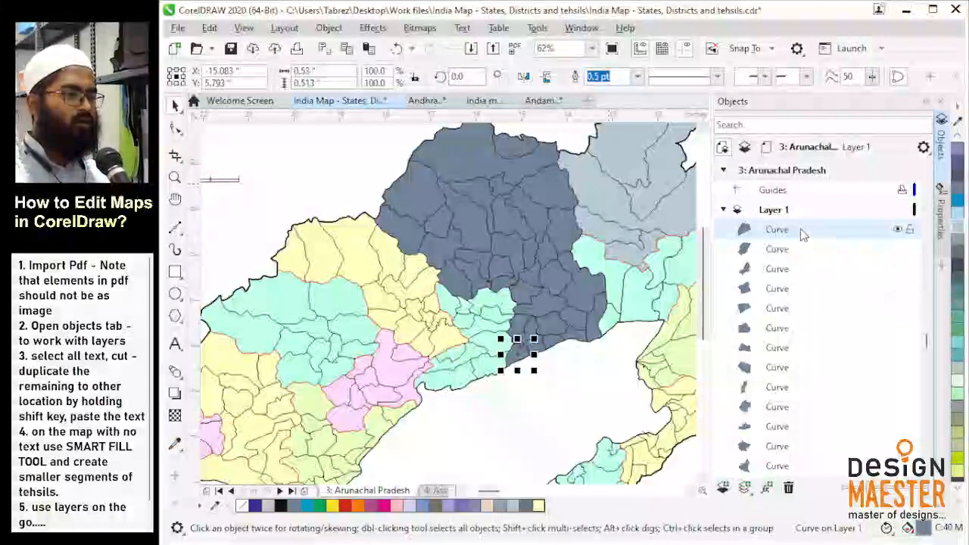
scroll(799, 244, down, 1)
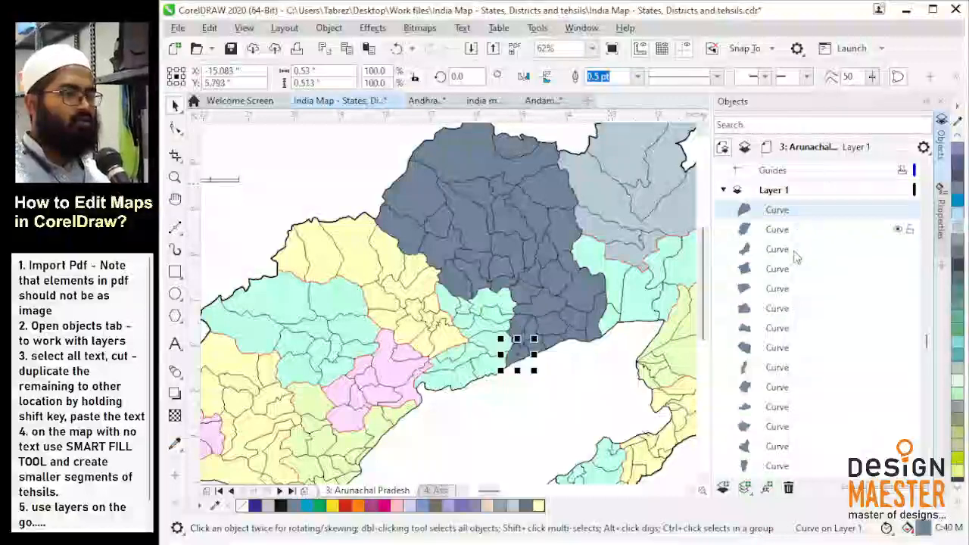
scroll(795, 254, down, 3)
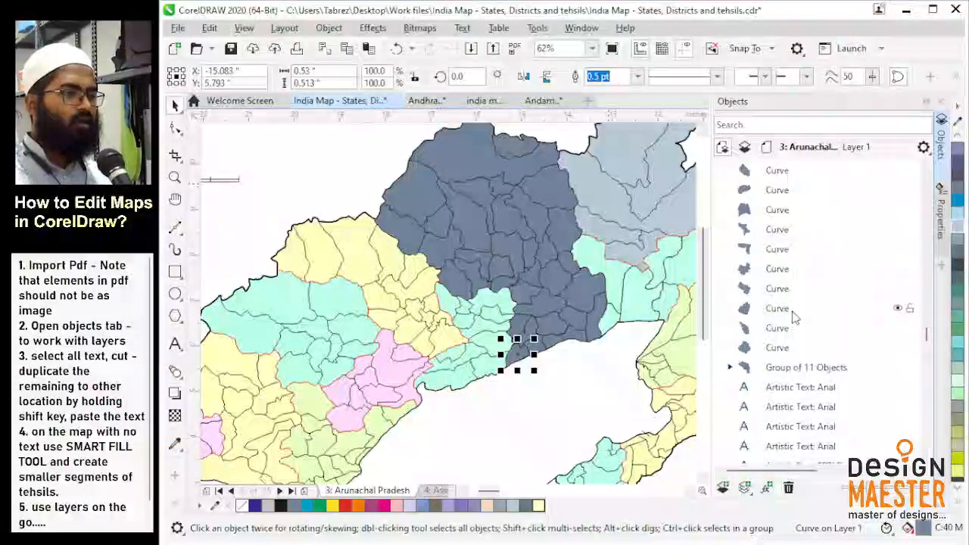
shift+click(793, 349)
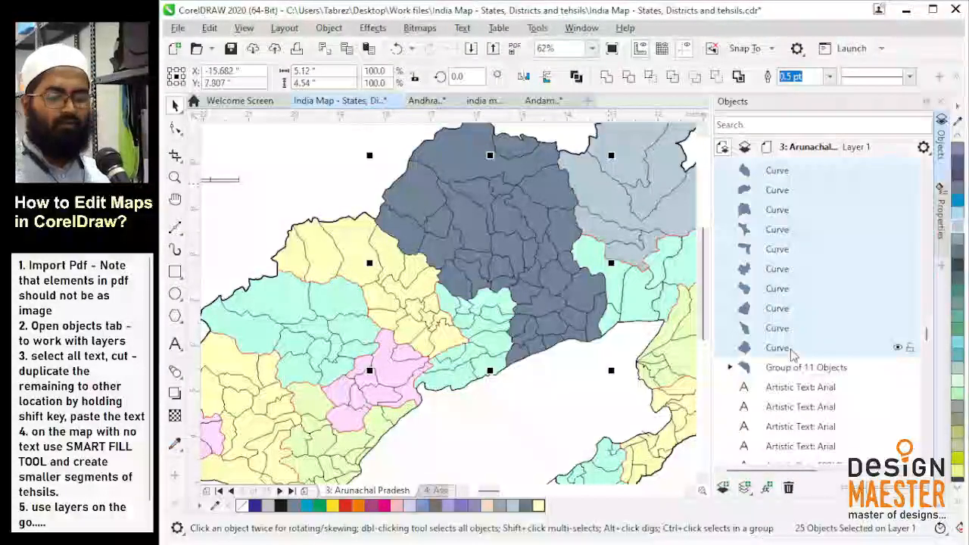
key(ctrl+g)
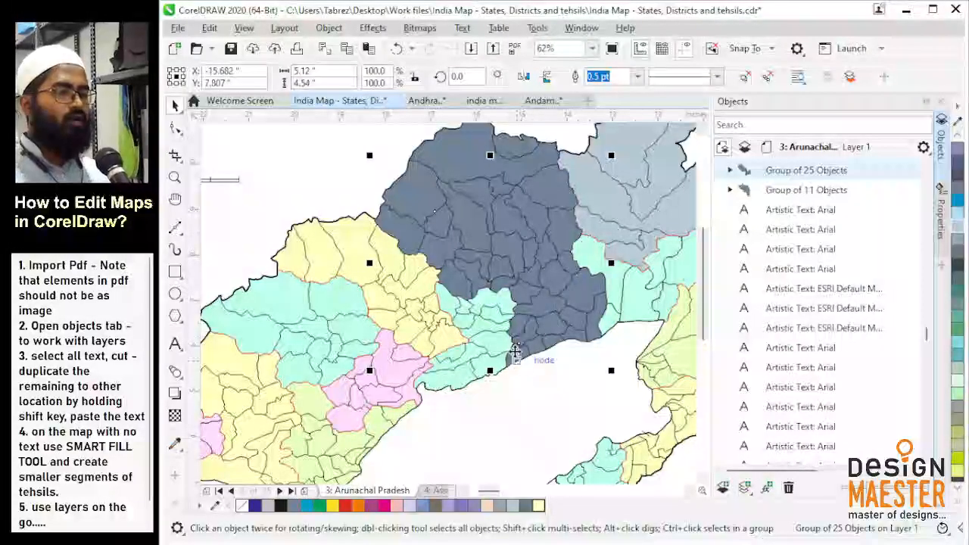
Select the 25-object and 11-object tehsil groups together, move them up off the map, and undo the move.
scroll(515, 356, down, 2)
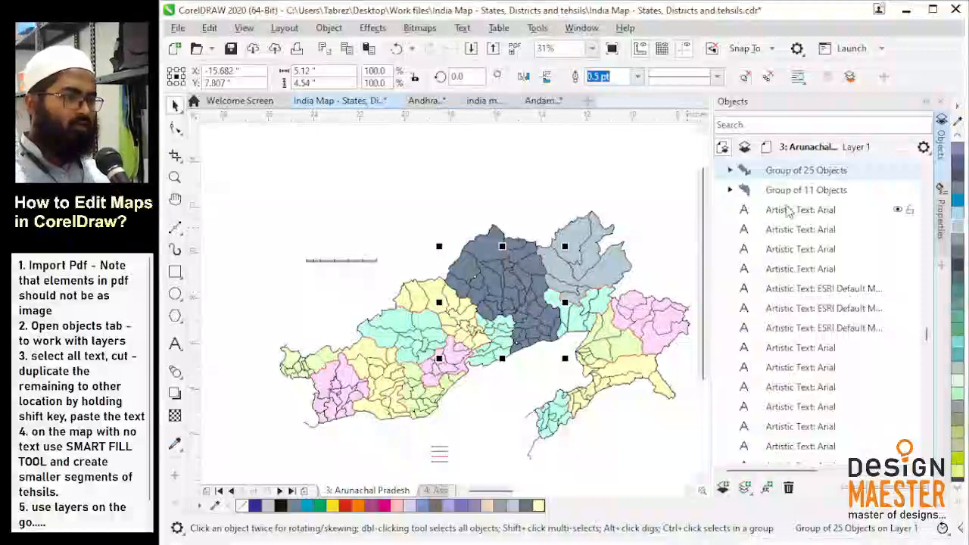
scroll(844, 193, up, 2)
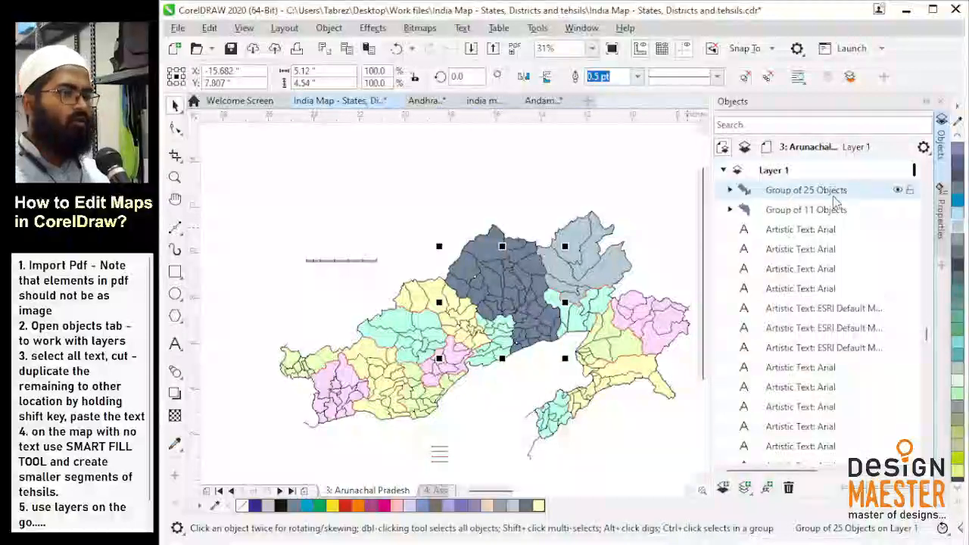
shift+click(807, 229)
drag(486, 276, 433, 201)
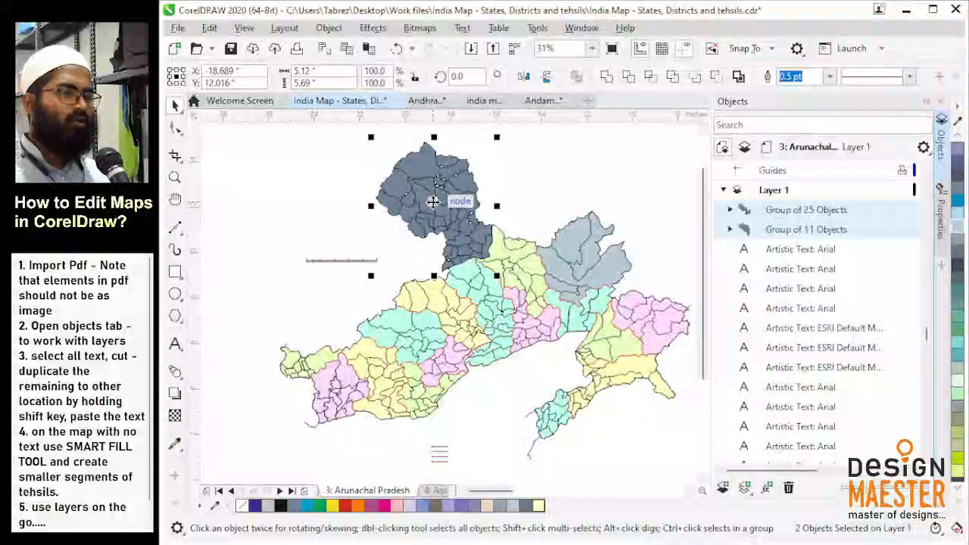
key(ctrl+z)
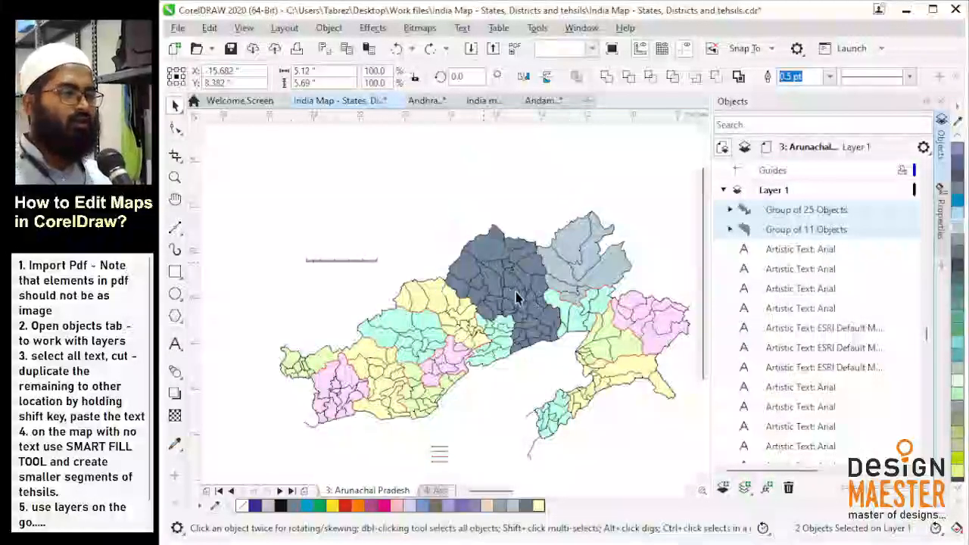
Select both slate-blue groups with the adjoining light blue-grey curve, move them together, and undo the move.
click(504, 286)
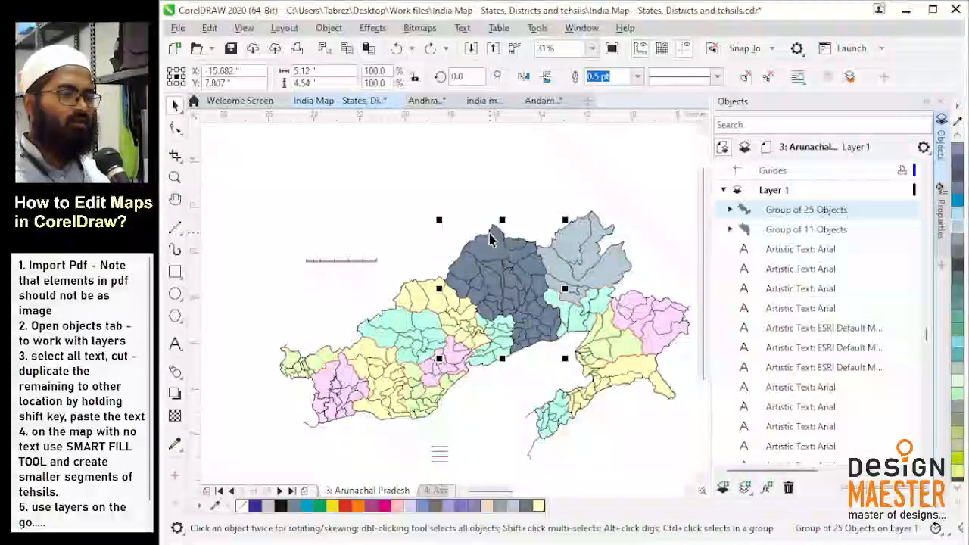
shift+click(490, 235)
shift+click(580, 238)
drag(578, 233, 565, 201)
key(ctrl+z)
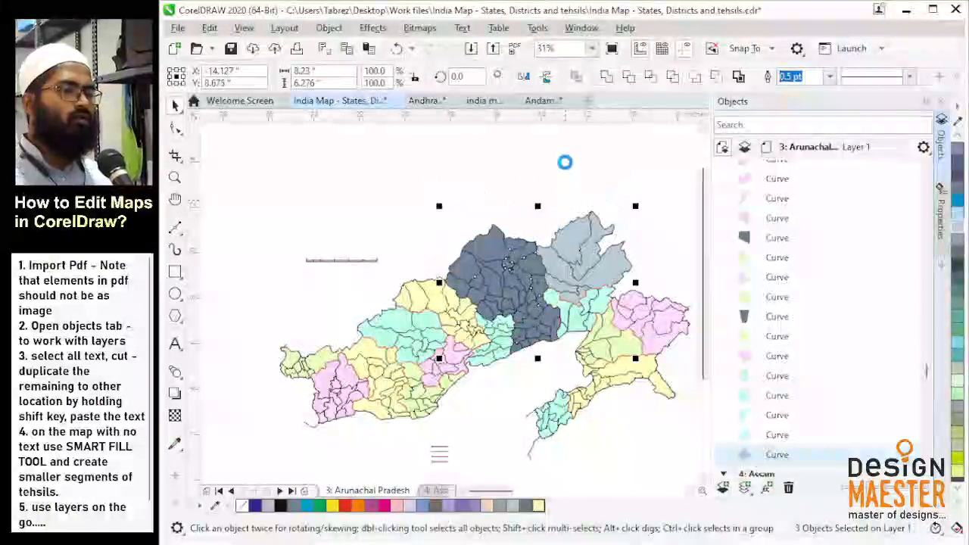
Select the 11-object and 25-object groups separately and together to examine which tehsils each covers, and clear the selection.
click(510, 255)
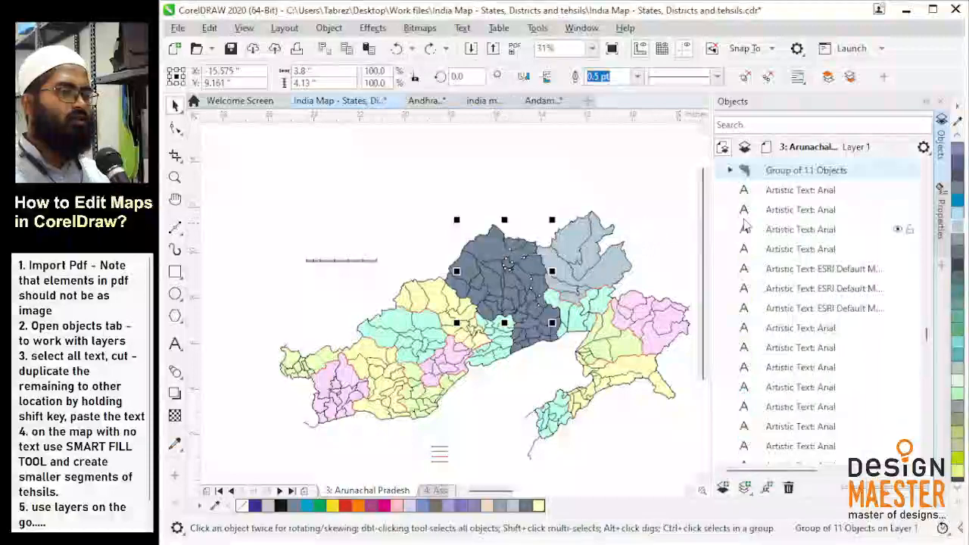
click(808, 212)
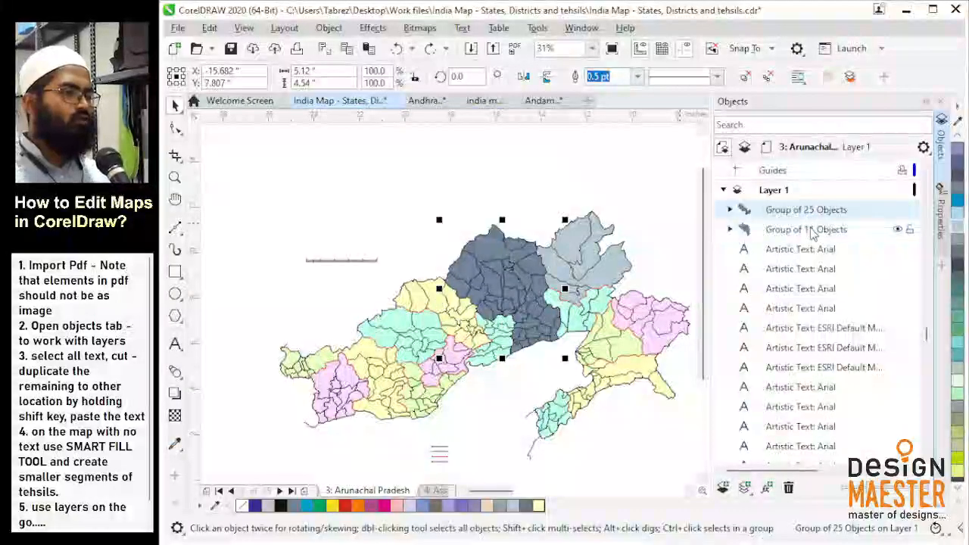
ctrl+click(812, 231)
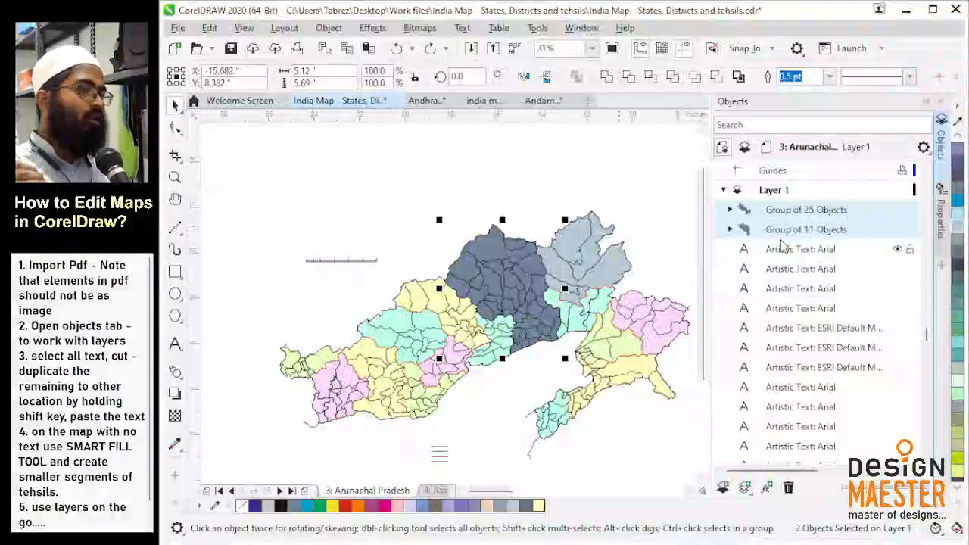
scroll(576, 189, down, 1)
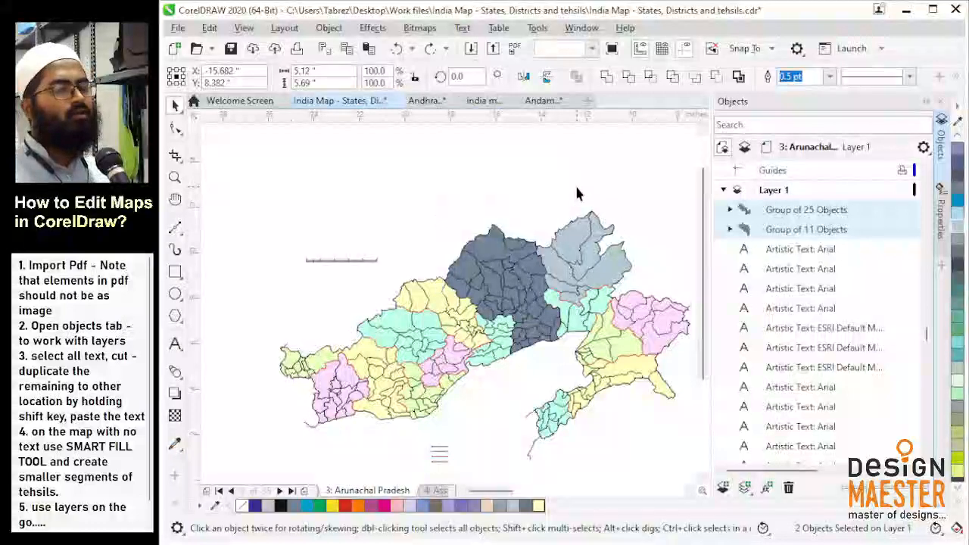
click(497, 269)
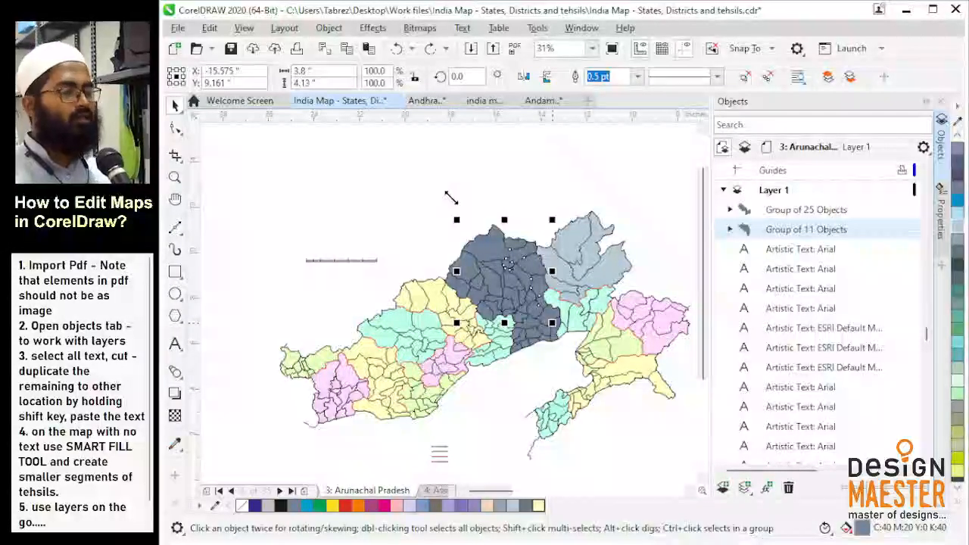
click(806, 211)
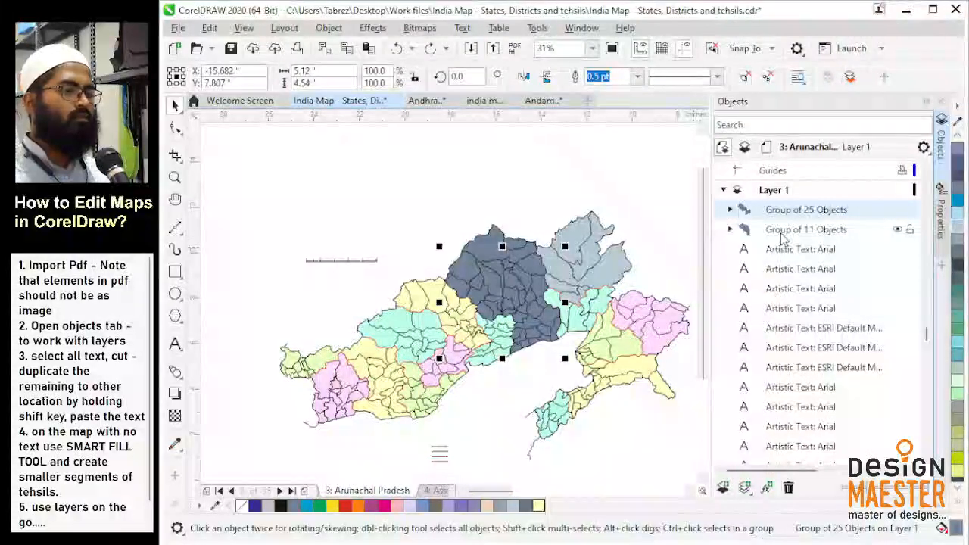
click(481, 181)
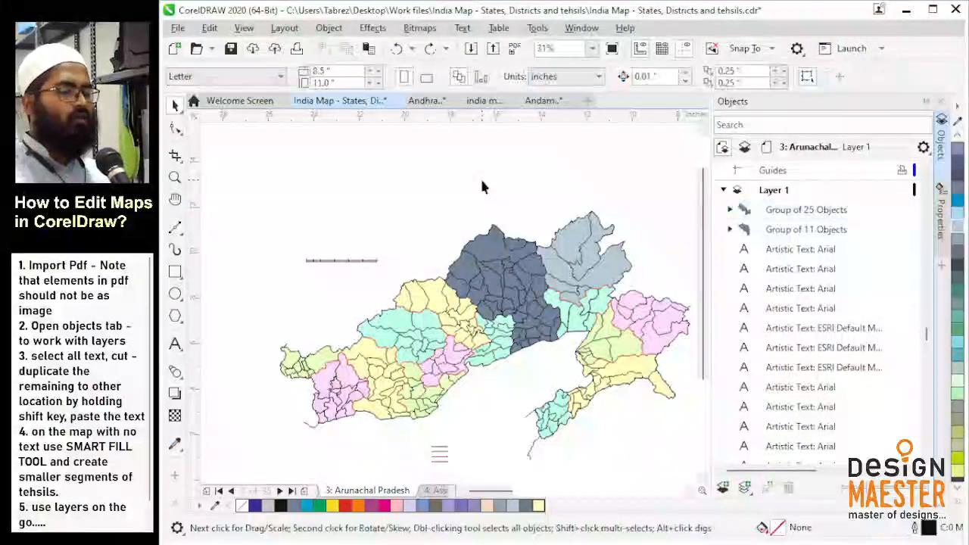
Go to the Andhra Pradesh page and examine its finished Outline, Tehsils and Districts maps.
key(Page_Up)
key(Page_Up)
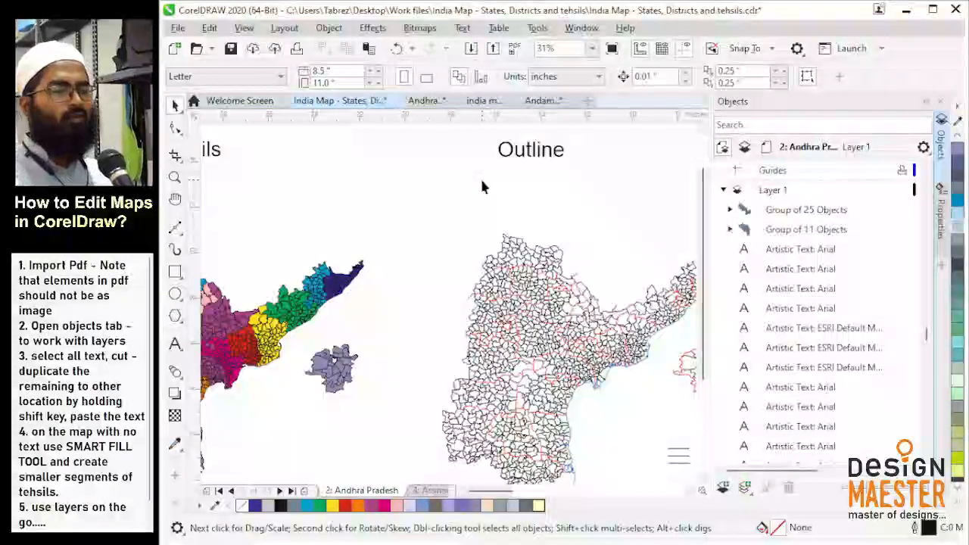
key(F4)
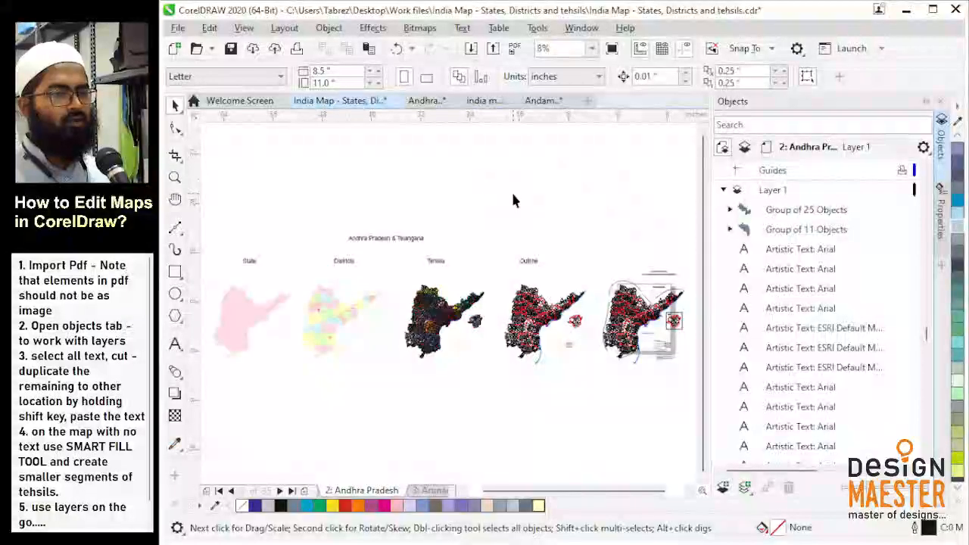
scroll(689, 324, up, 3)
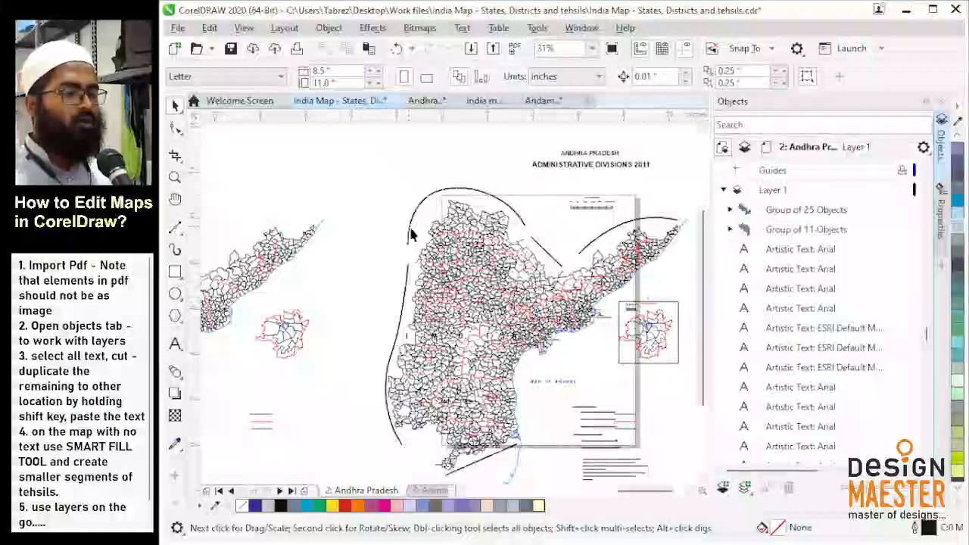
key(h)
drag(370, 230, 588, 232)
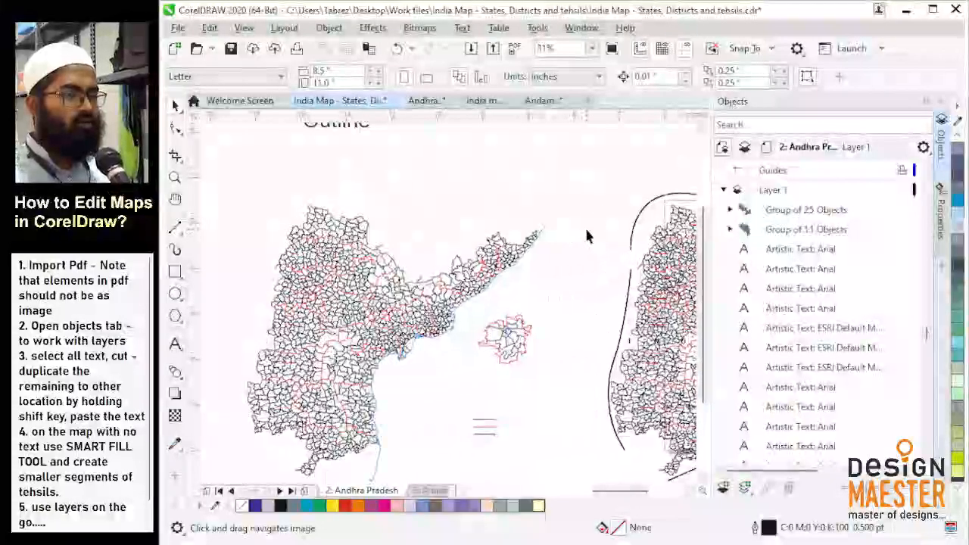
scroll(367, 249, up, 2)
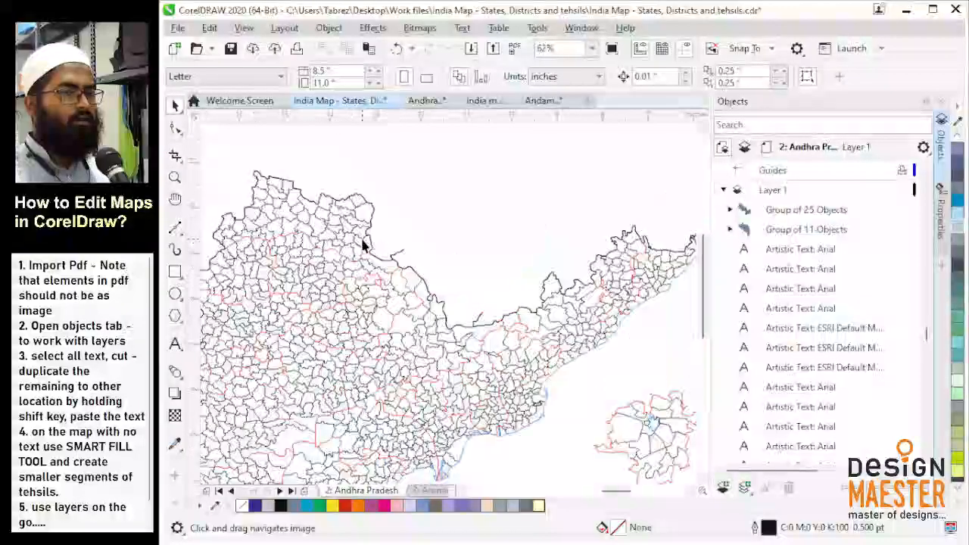
scroll(579, 230, down, 4)
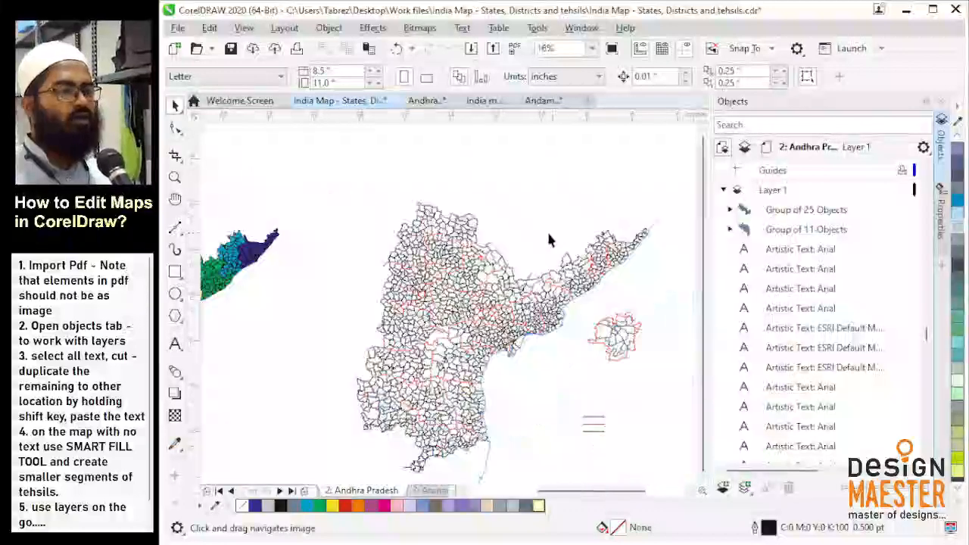
drag(490, 250, 625, 249)
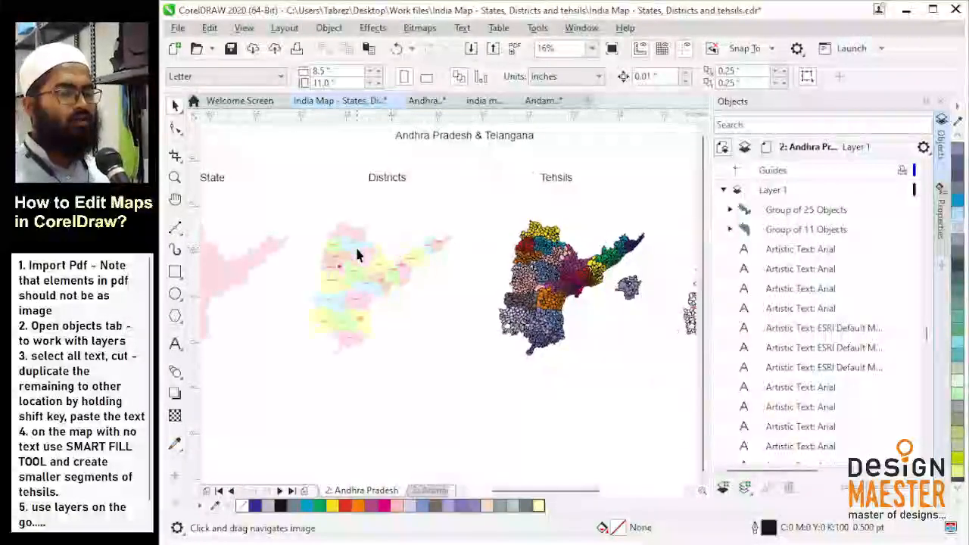
scroll(356, 246, up, 2)
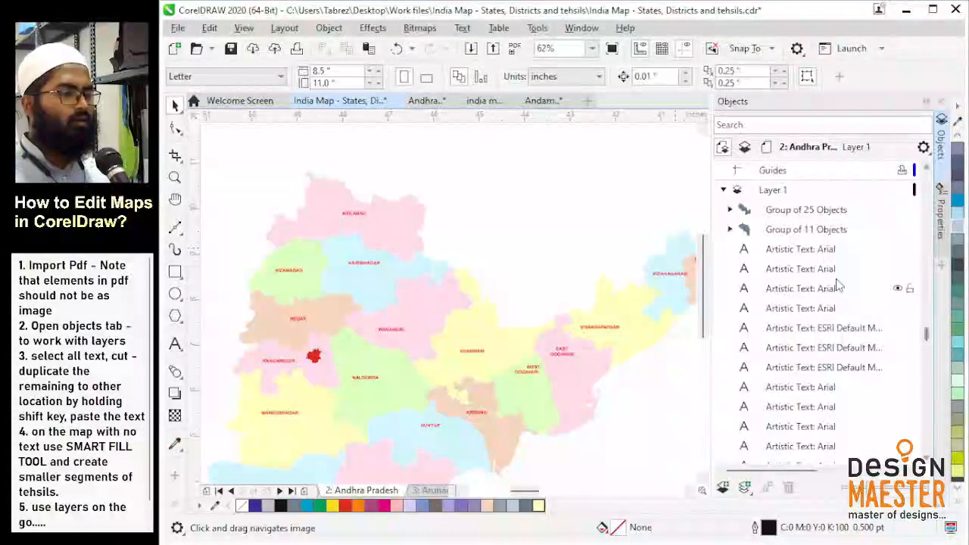
scroll(837, 341, down, 1)
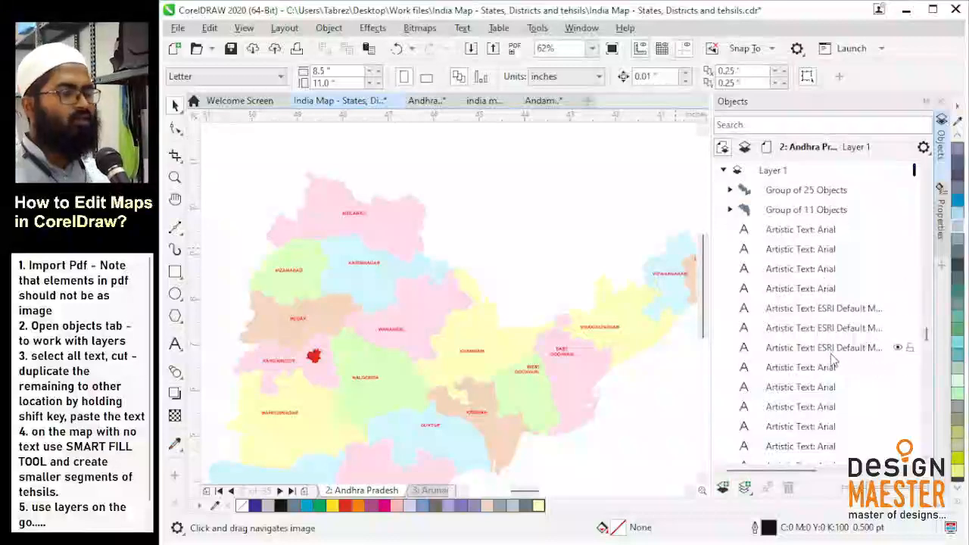
Select all the coloured district curves of the Andhra Pradesh Districts map, move them off their labels, and undo the move.
click(406, 210)
scroll(805, 264, up, 7)
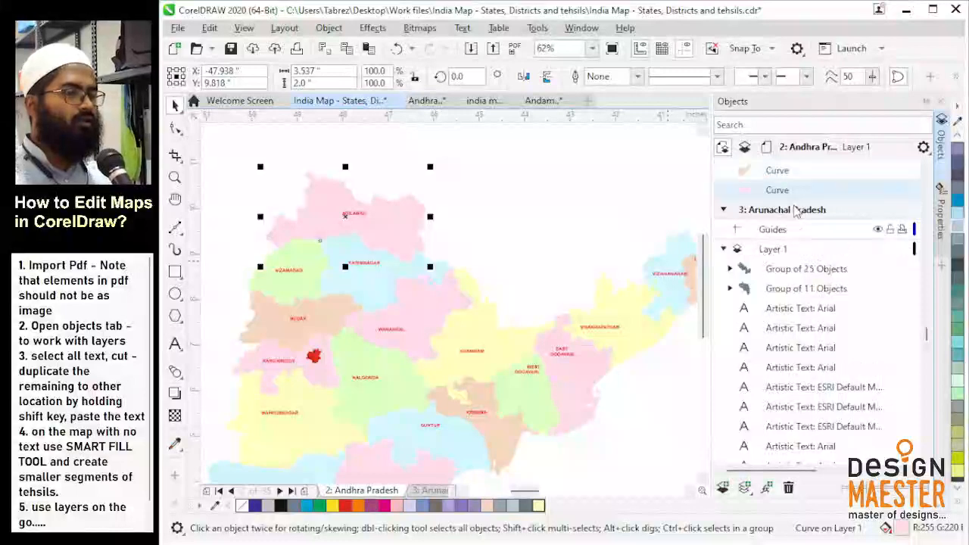
scroll(788, 309, up, 10)
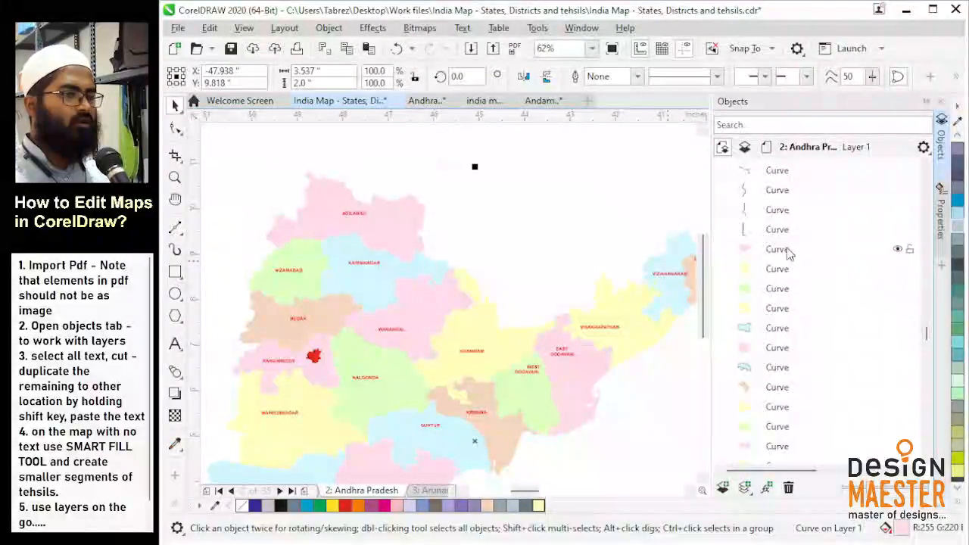
shift+click(790, 253)
scroll(421, 195, down, 3)
scroll(430, 249, down, 5)
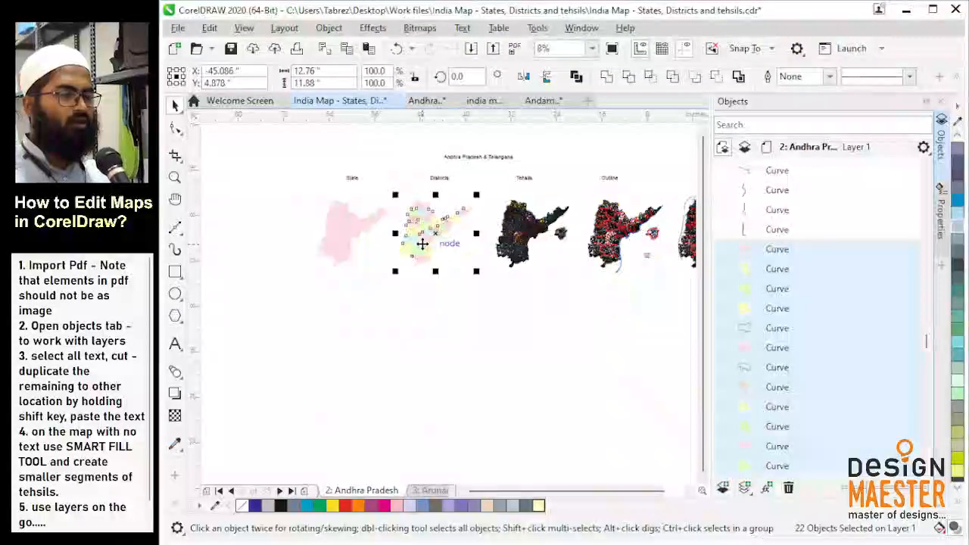
drag(422, 242, 459, 218)
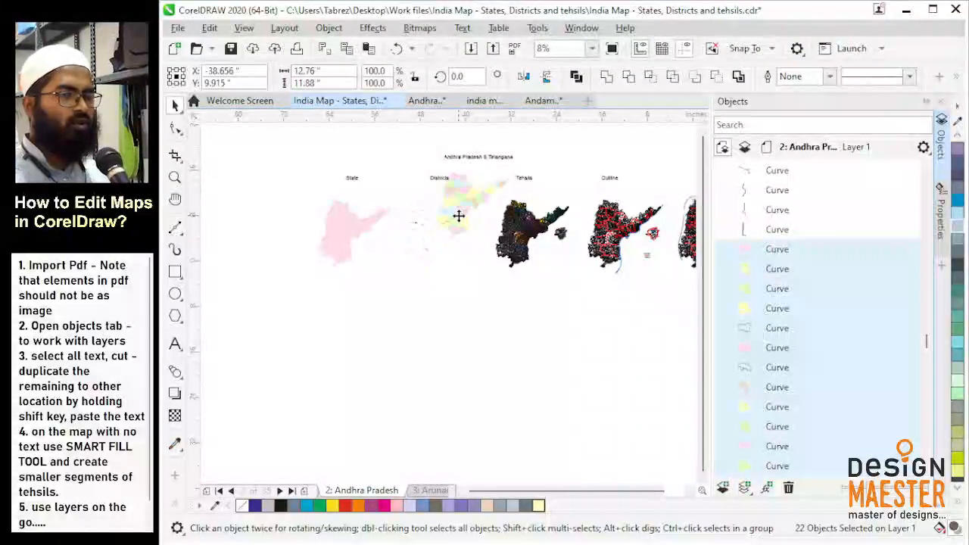
key(ctrl+z)
click(447, 284)
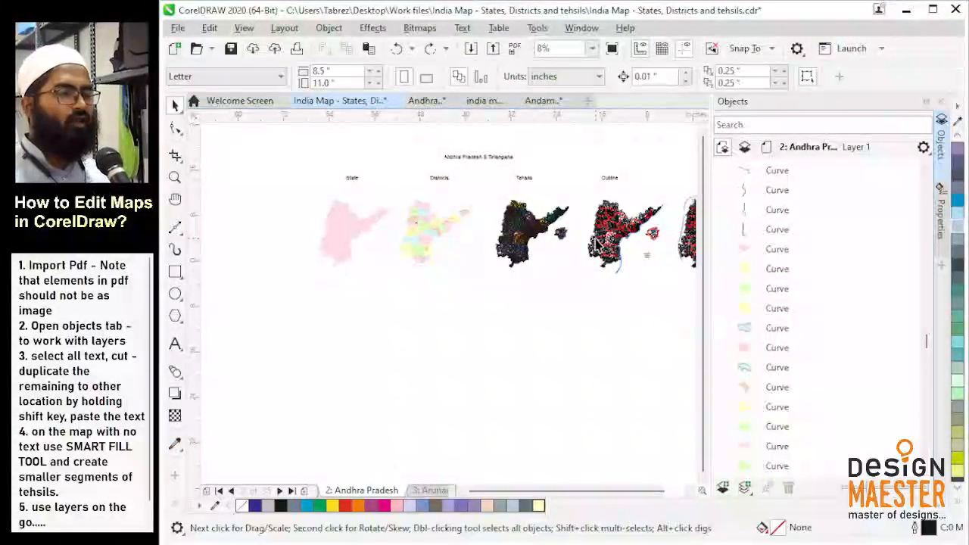
Examine the colour-coded tehsil groups in the Andhra Pradesh Tehsils map beside the Districts and Outline maps.
scroll(443, 193, up, 3)
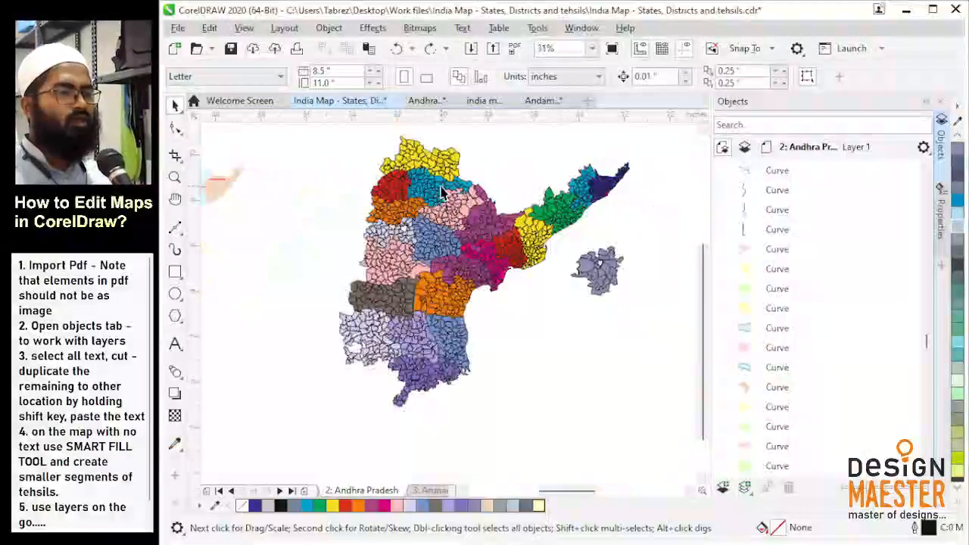
scroll(353, 212, down, 2)
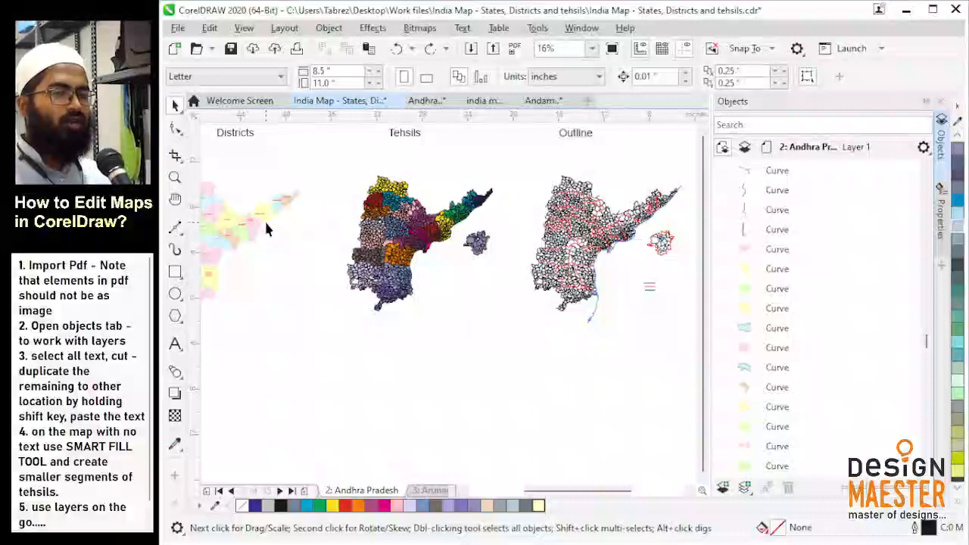
scroll(232, 226, up, 2)
scroll(232, 225, down, 2)
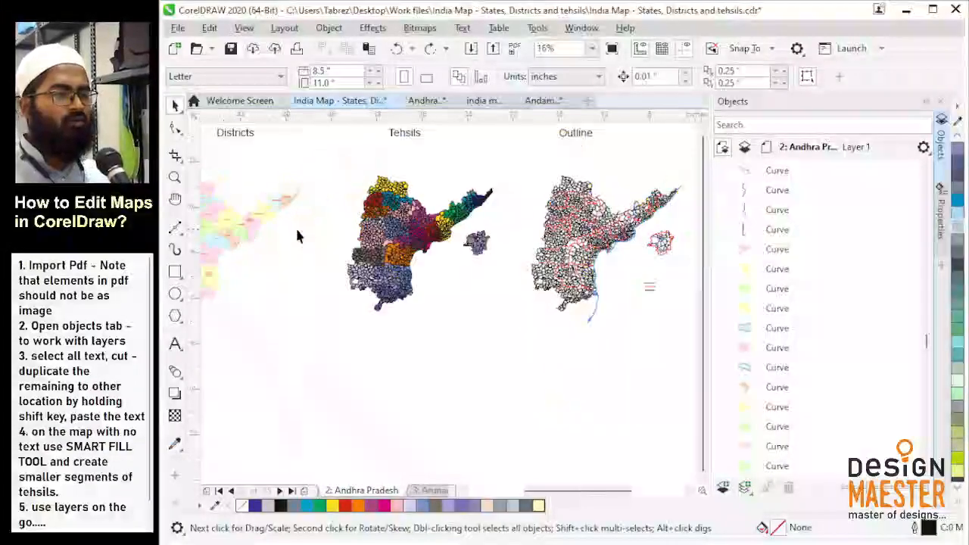
Examine the district and tehsil boundary lines in the Andhra Pradesh Outline map, and compare them with the Tehsils, Districts and State maps.
scroll(651, 182, up, 2)
scroll(488, 188, up, 2)
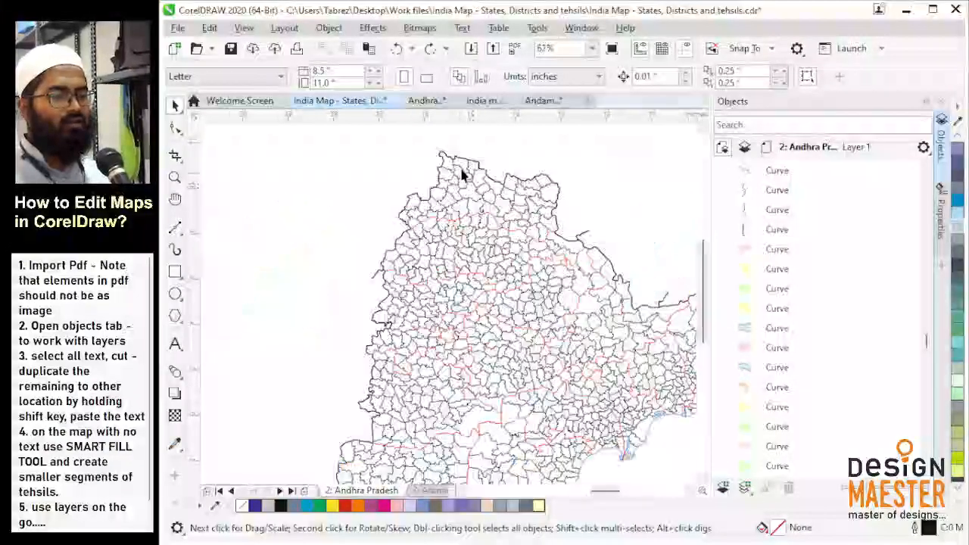
scroll(451, 168, up, 1)
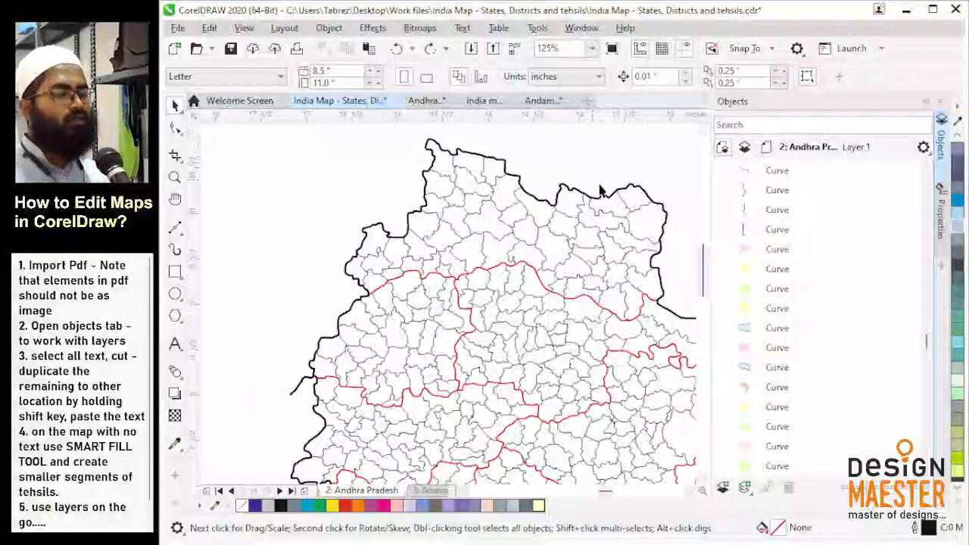
scroll(639, 219, down, 2)
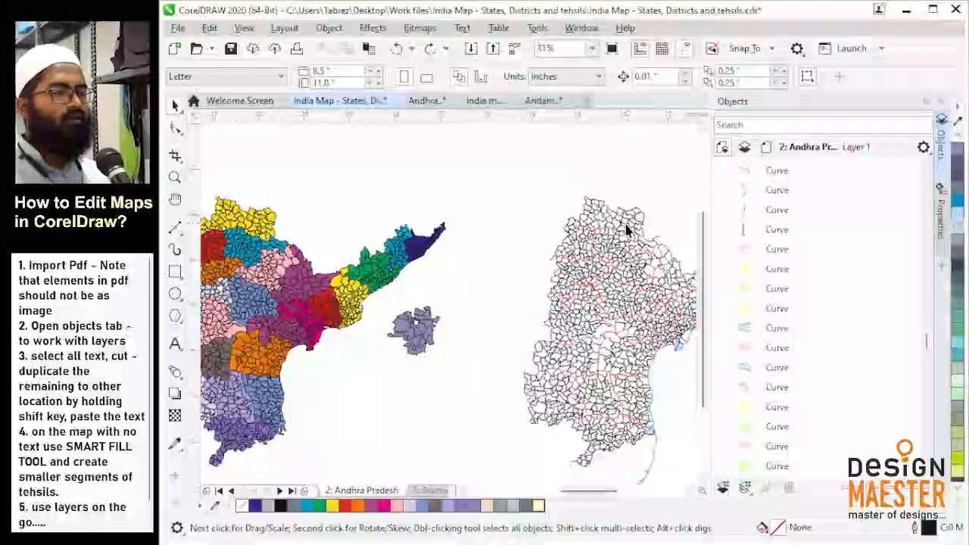
drag(505, 221, 588, 220)
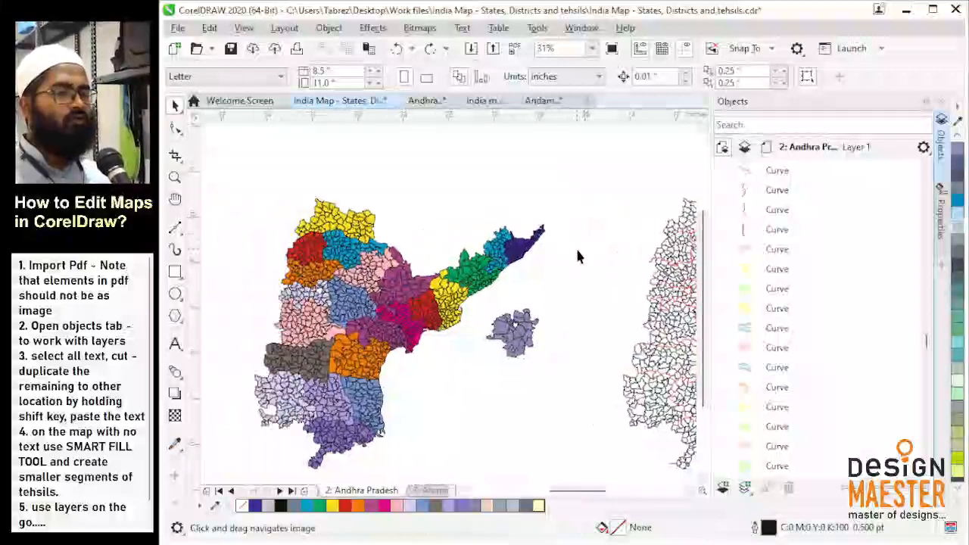
drag(220, 222, 555, 240)
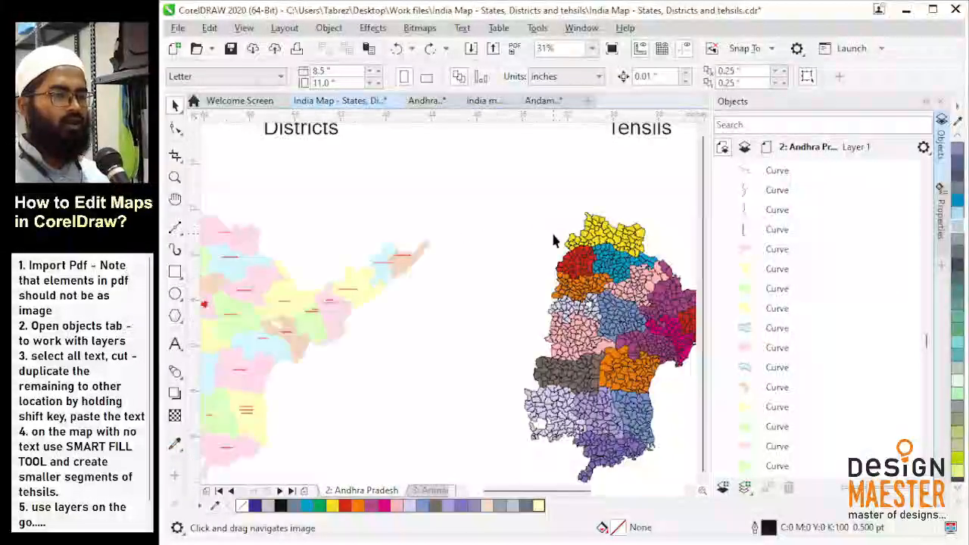
scroll(555, 240, down, 1)
drag(415, 233, 499, 242)
scroll(369, 292, up, 1)
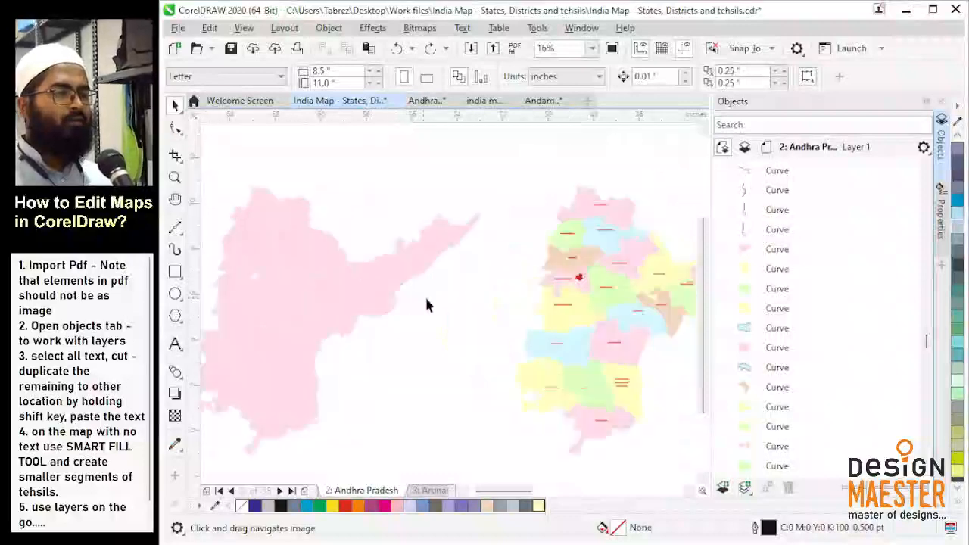
scroll(507, 265, down, 1)
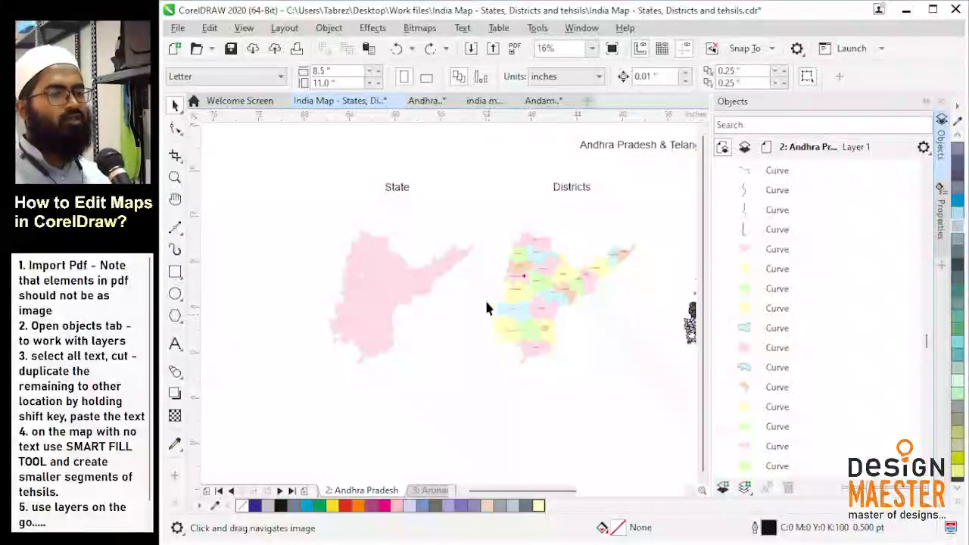
Select the objects of the Andhra Pradesh Districts map, weld them into a single state shape, and undo the weld.
drag(494, 196, 653, 392)
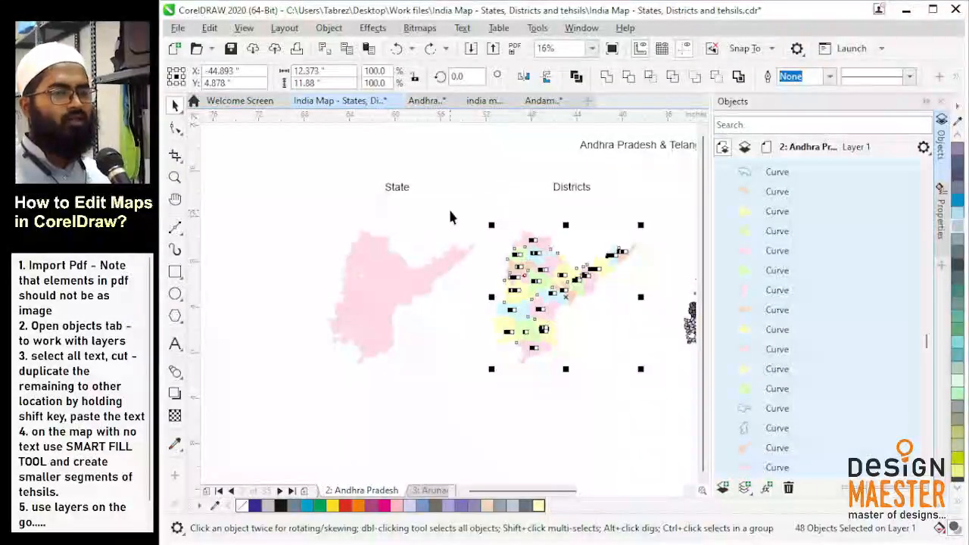
drag(498, 192, 645, 398)
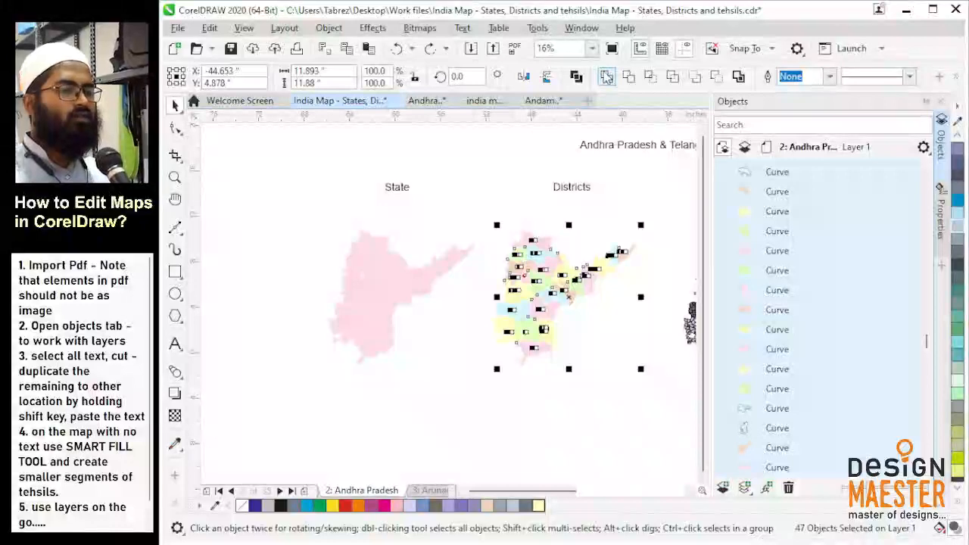
click(606, 77)
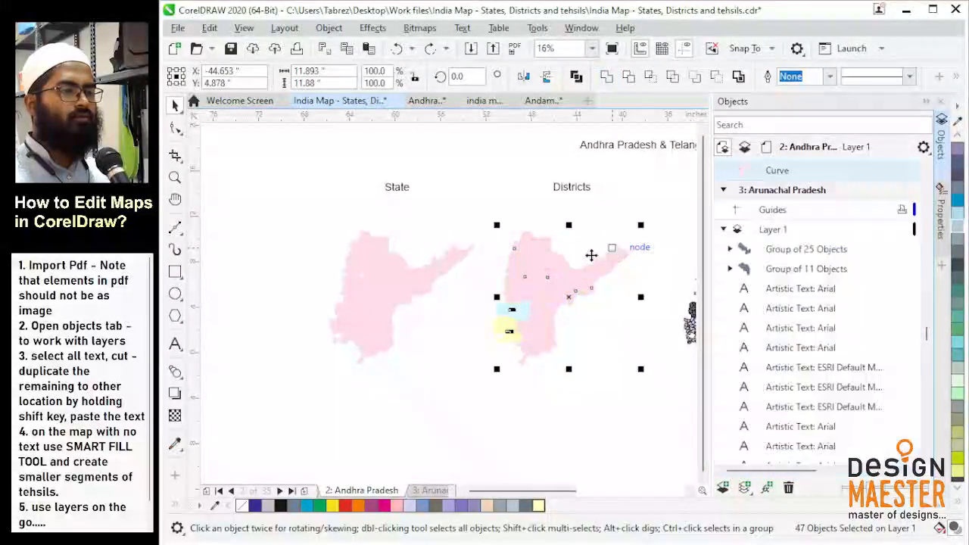
key(ctrl+z)
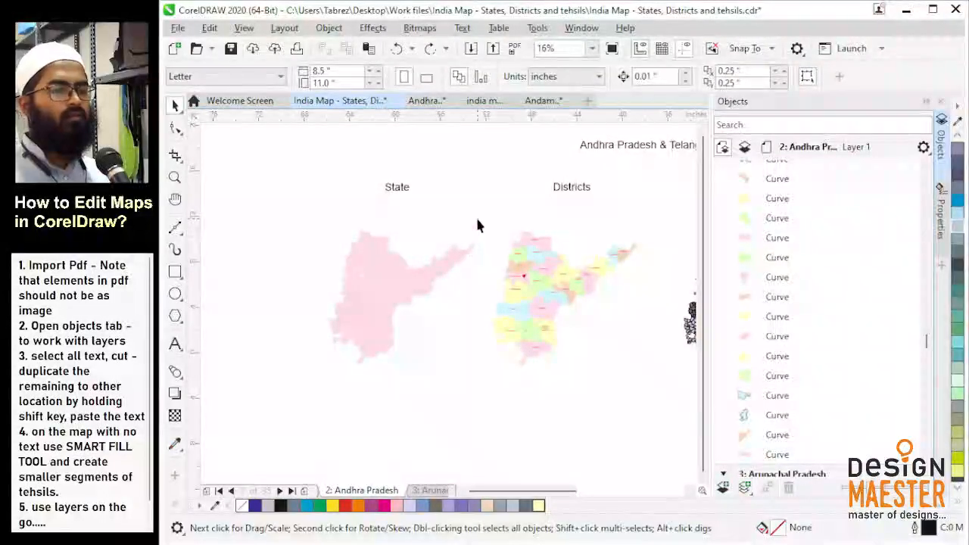
key(F4)
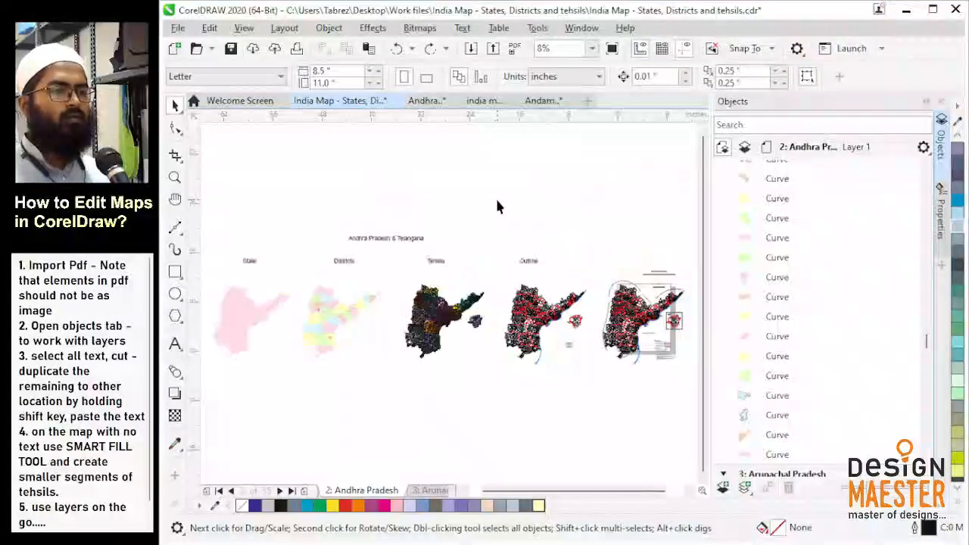